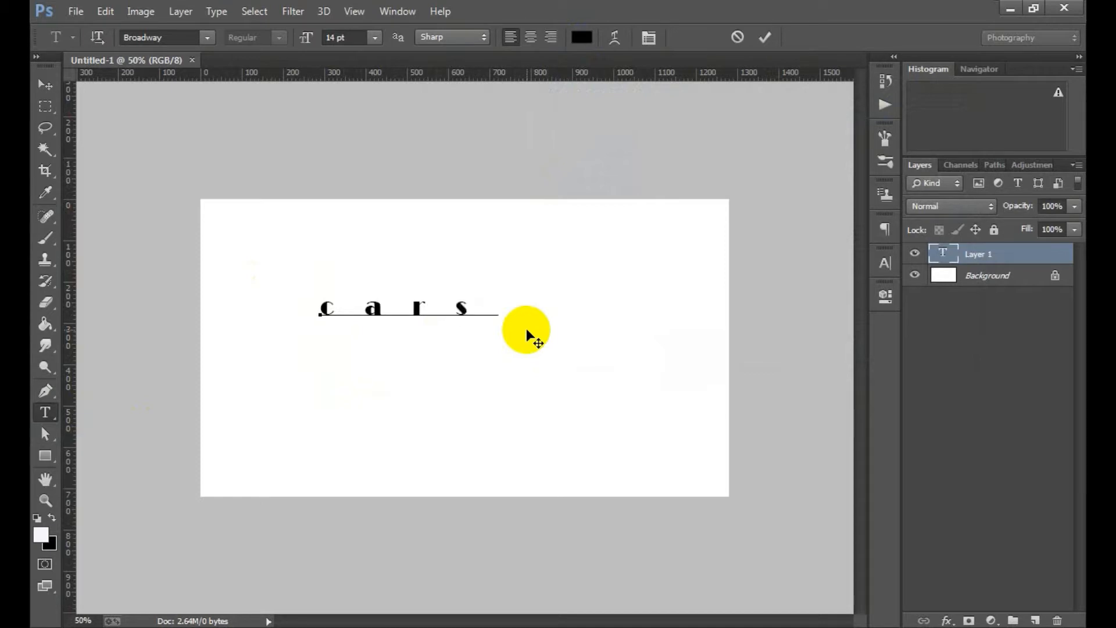
Step: Commit the "cars" text, then set its font to Tw Cen MT and its tracking to a negative value
{"action": "left_click", "coordinate": [764, 38]}
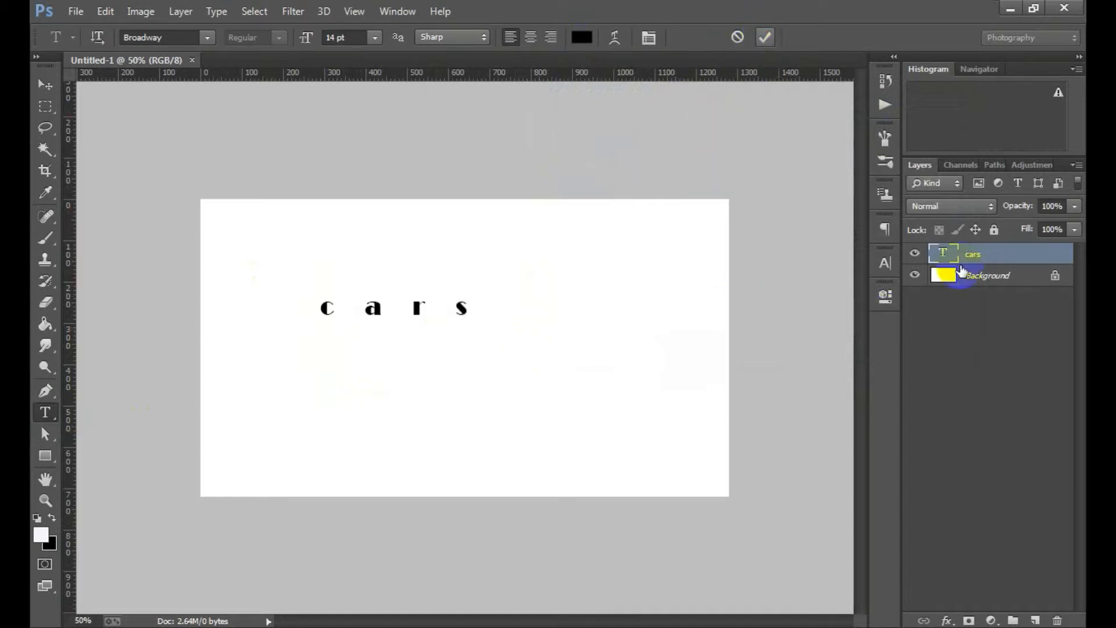
{"action": "left_click", "coordinate": [960, 259]}
{"action": "left_click", "coordinate": [884, 264]}
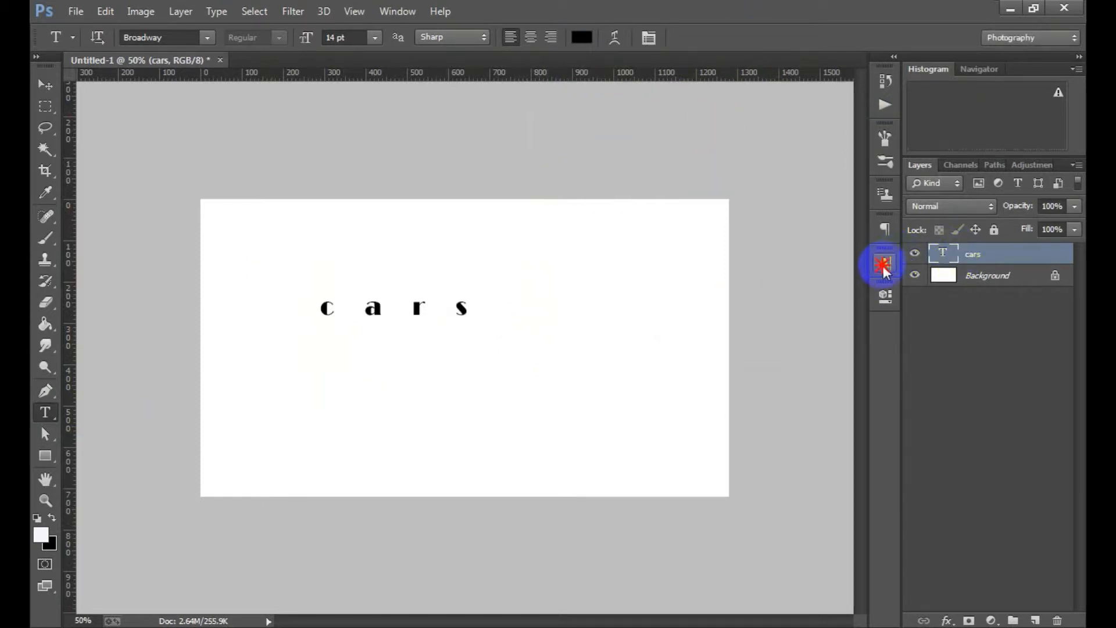
{"action": "left_click", "coordinate": [778, 269]}
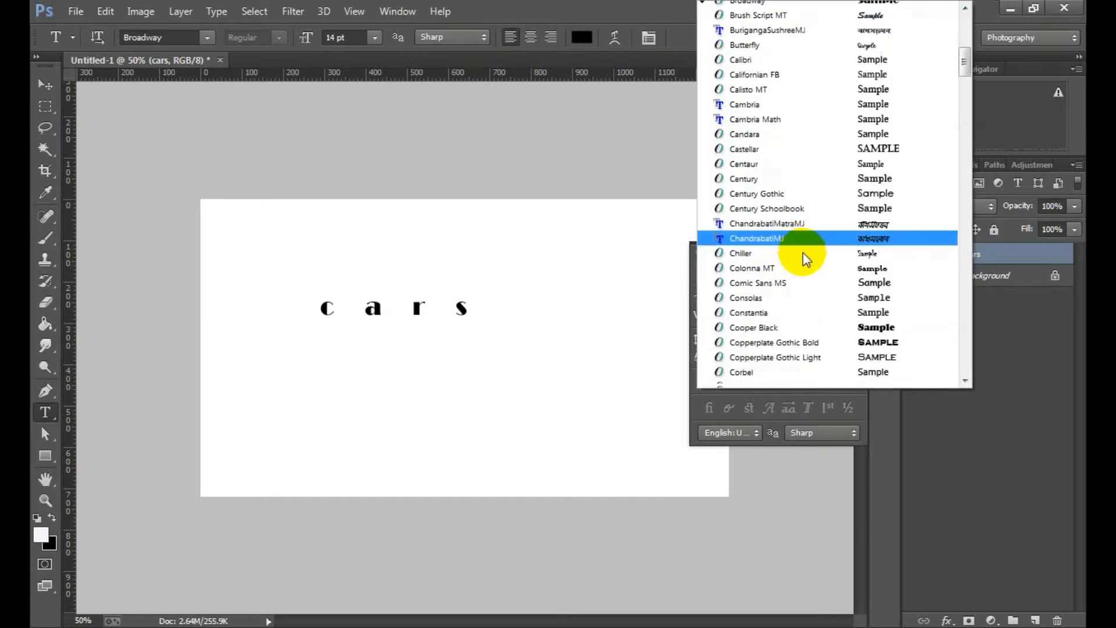
{"action": "scroll", "coordinate": [803, 253], "scroll_direction": "down", "scroll_amount": 2}
{"action": "scroll", "coordinate": [804, 252], "scroll_direction": "up", "scroll_amount": 2}
{"action": "scroll", "coordinate": [803, 253], "scroll_direction": "down", "scroll_amount": 2}
{"action": "scroll", "coordinate": [804, 252], "scroll_direction": "down", "scroll_amount": 20}
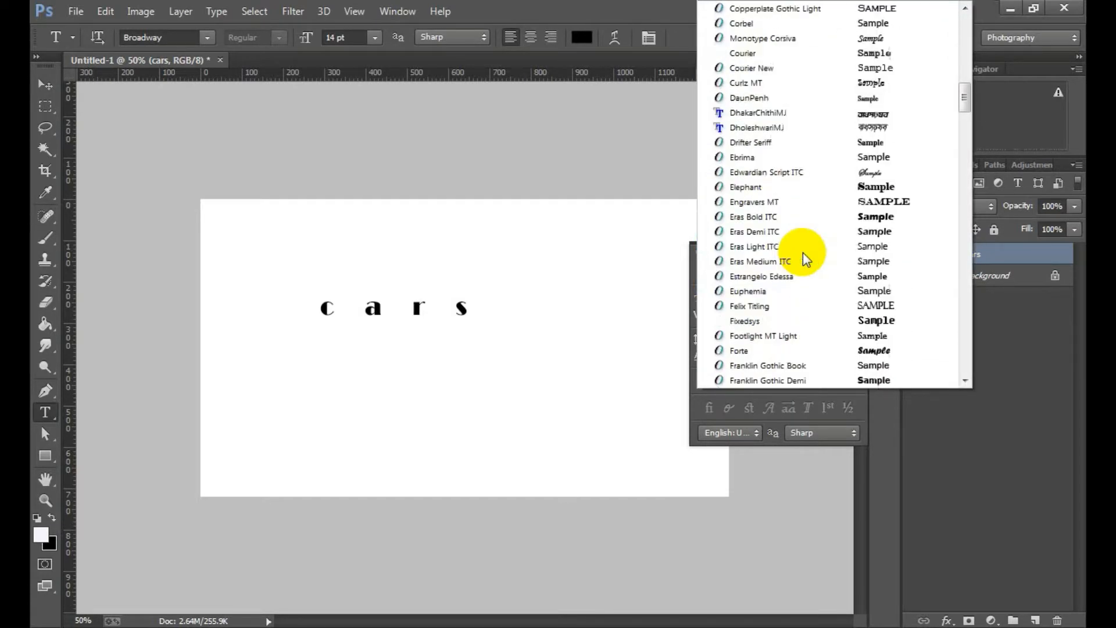
{"action": "scroll", "coordinate": [803, 252], "scroll_direction": "down", "scroll_amount": 7}
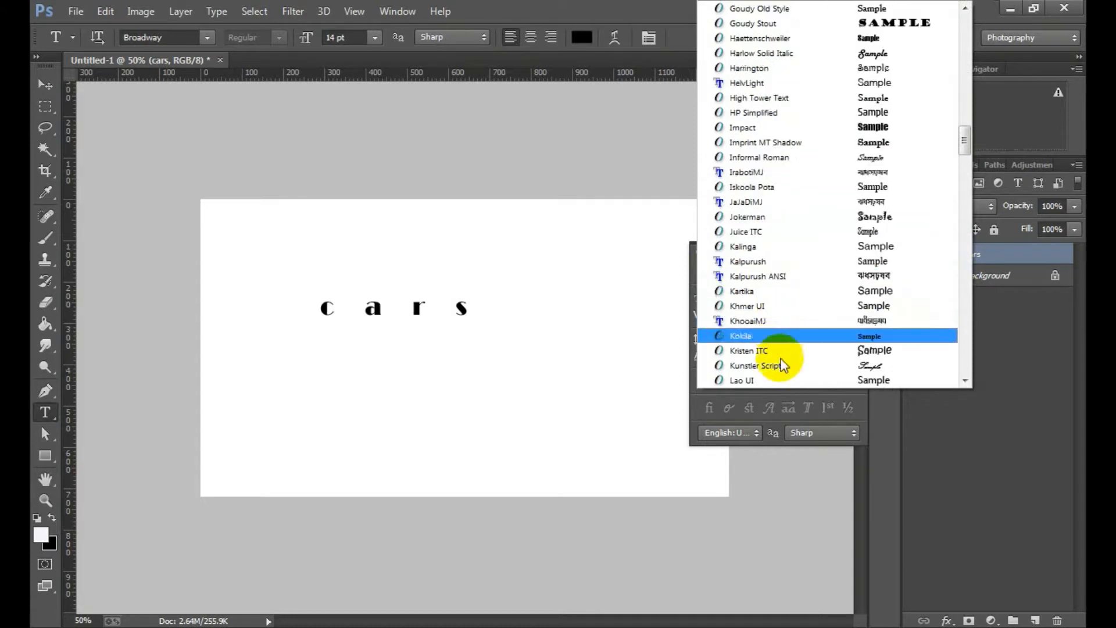
{"action": "scroll", "coordinate": [780, 349], "scroll_direction": "down", "scroll_amount": 6}
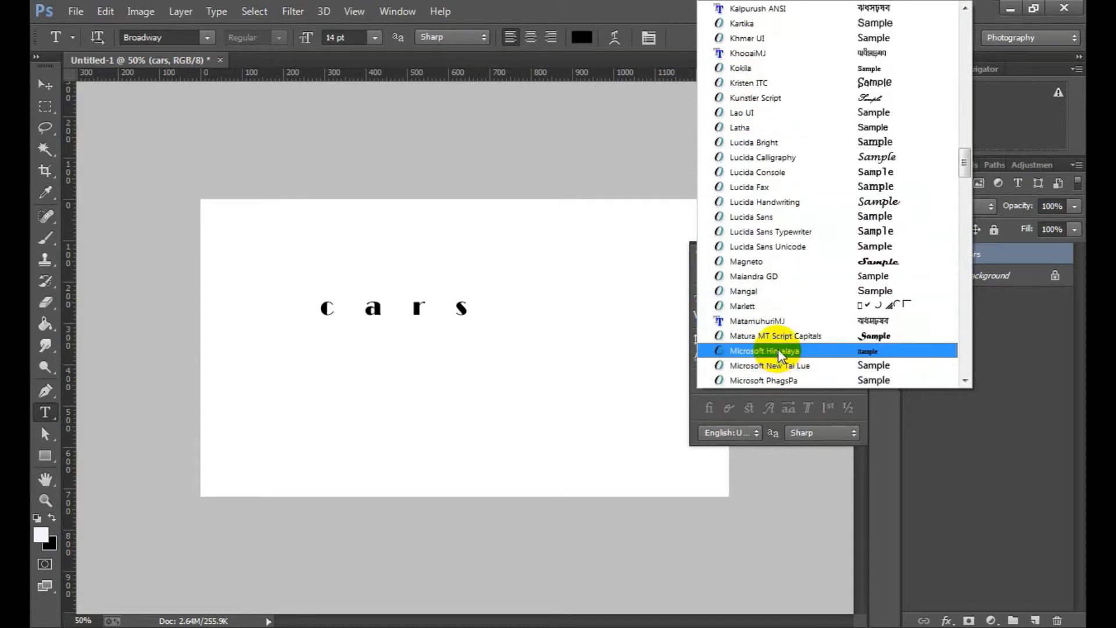
{"action": "scroll", "coordinate": [780, 352], "scroll_direction": "down", "scroll_amount": 4}
{"action": "scroll", "coordinate": [778, 349], "scroll_direction": "down", "scroll_amount": 4}
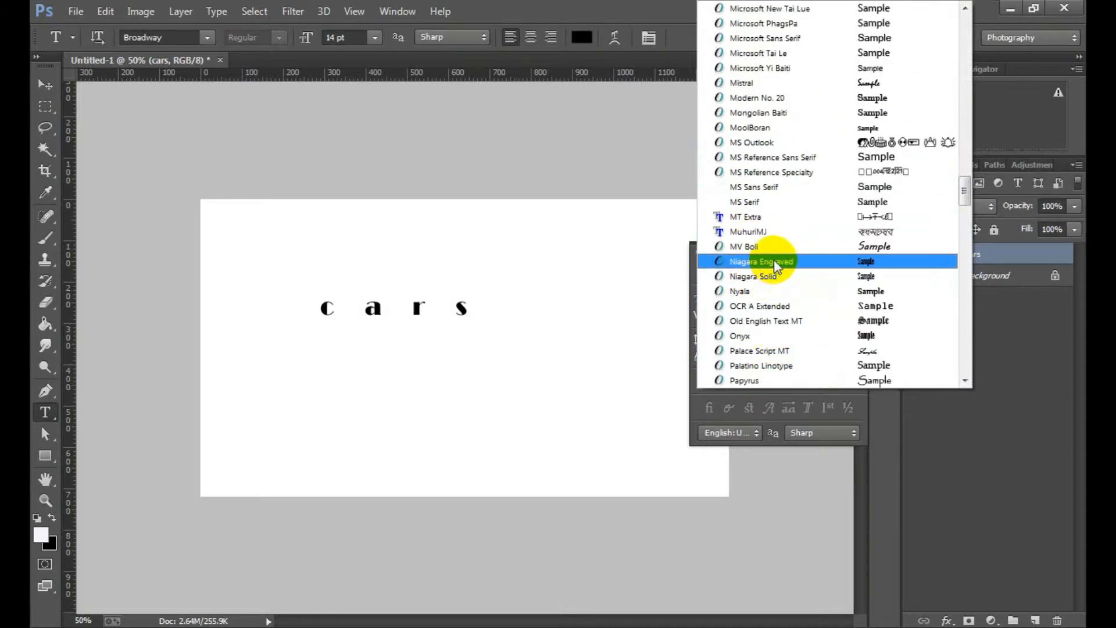
{"action": "scroll", "coordinate": [774, 260], "scroll_direction": "down", "scroll_amount": 1}
{"action": "scroll", "coordinate": [776, 265], "scroll_direction": "down", "scroll_amount": 9}
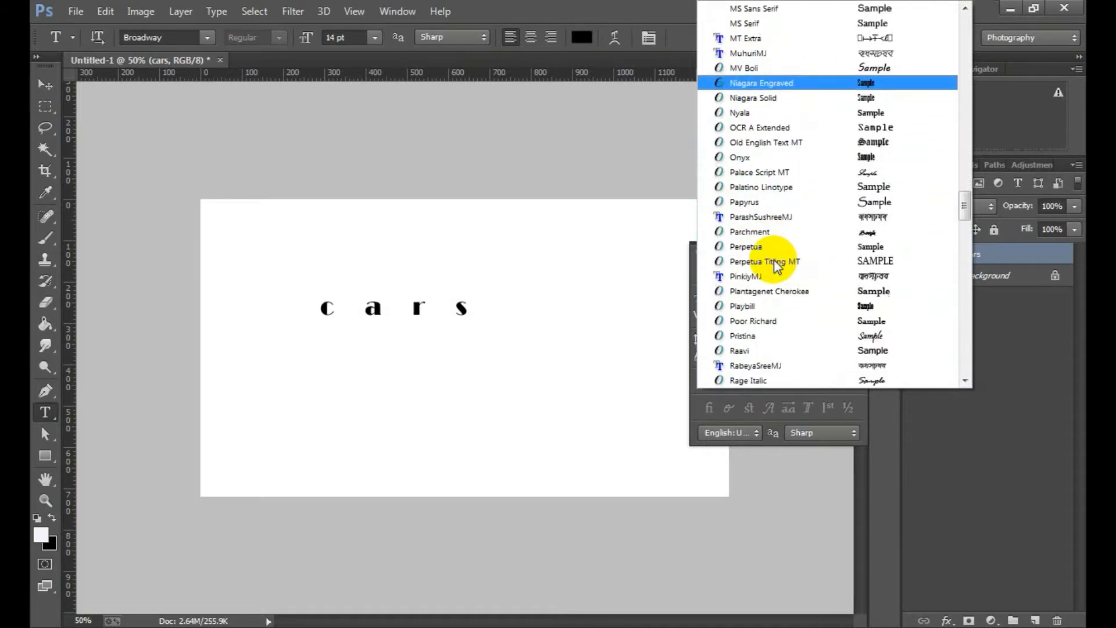
{"action": "scroll", "coordinate": [775, 262], "scroll_direction": "down", "scroll_amount": 6}
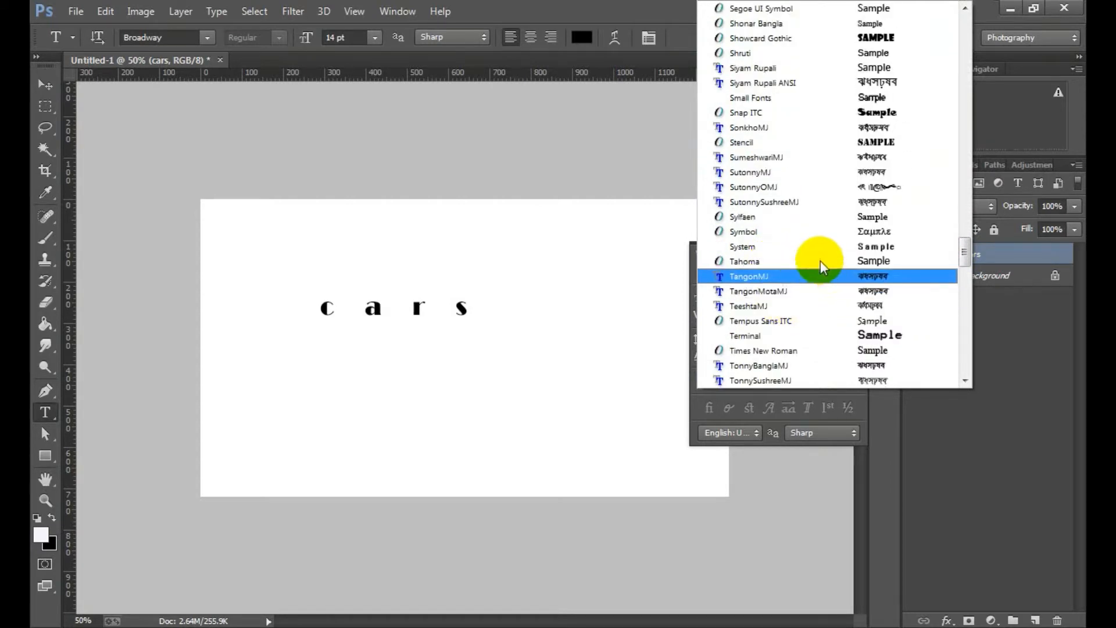
{"action": "scroll", "coordinate": [821, 263], "scroll_direction": "down", "scroll_amount": 1}
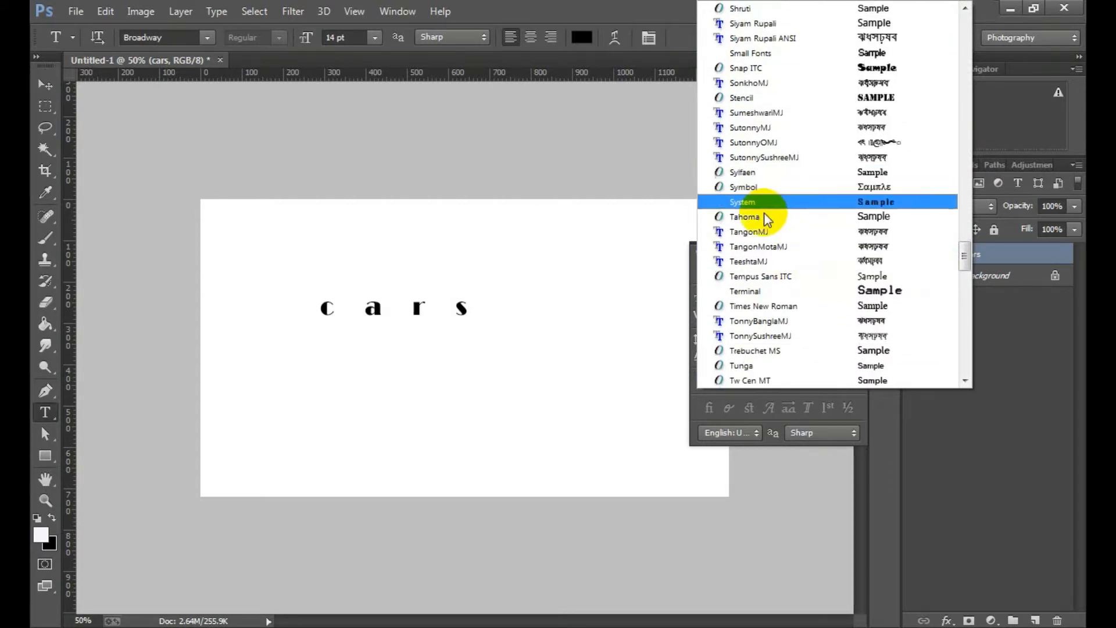
{"action": "scroll", "coordinate": [764, 211], "scroll_direction": "down", "scroll_amount": 1}
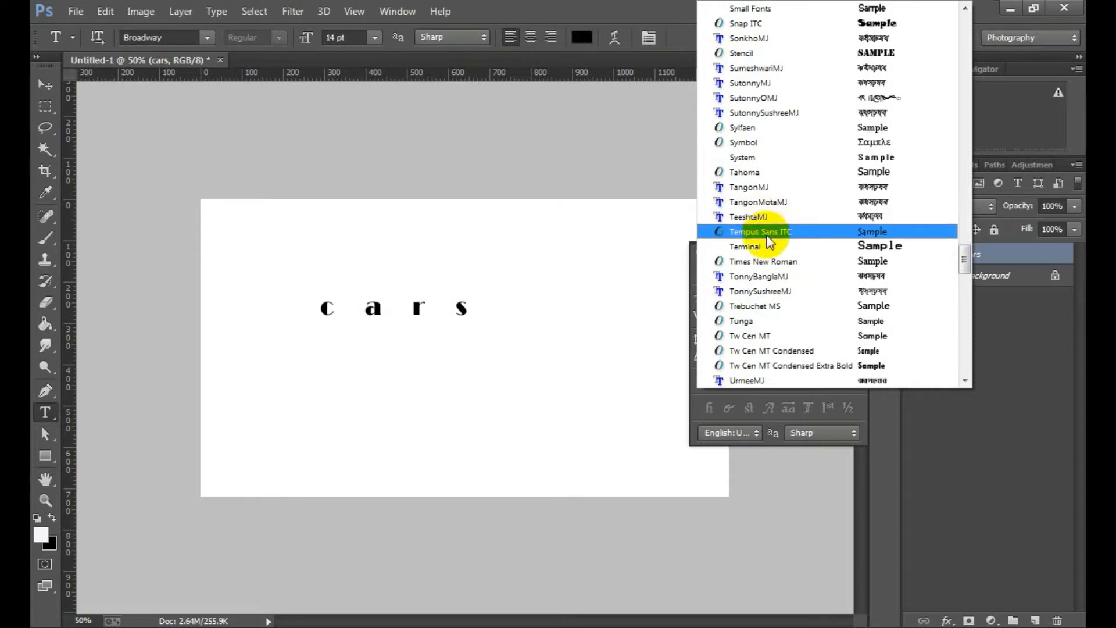
{"action": "left_click", "coordinate": [773, 335]}
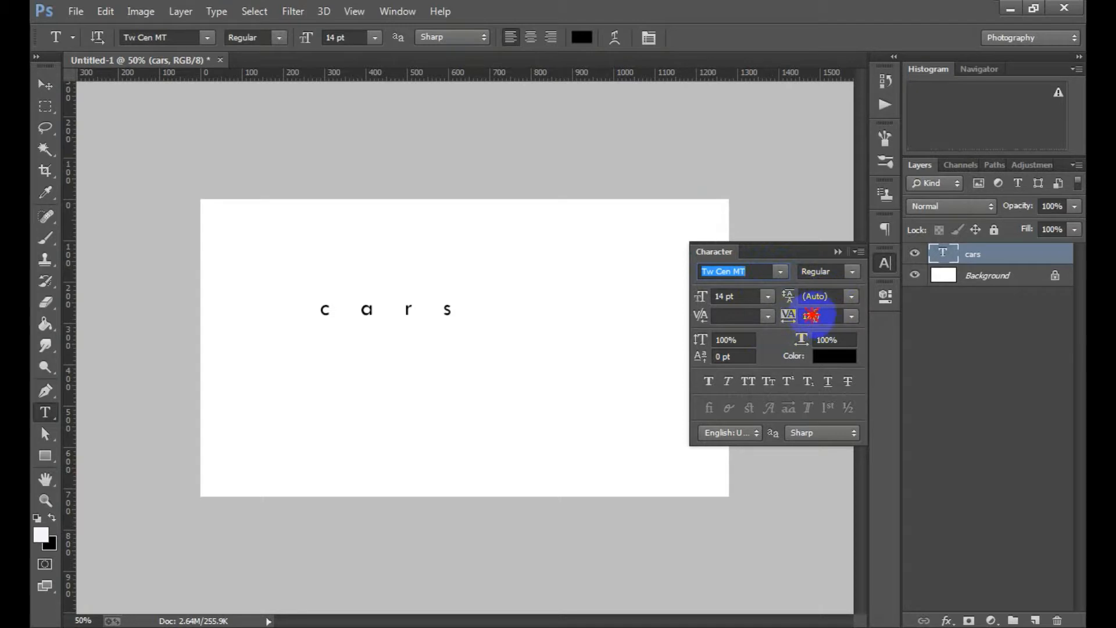
{"action": "left_click", "coordinate": [811, 315]}
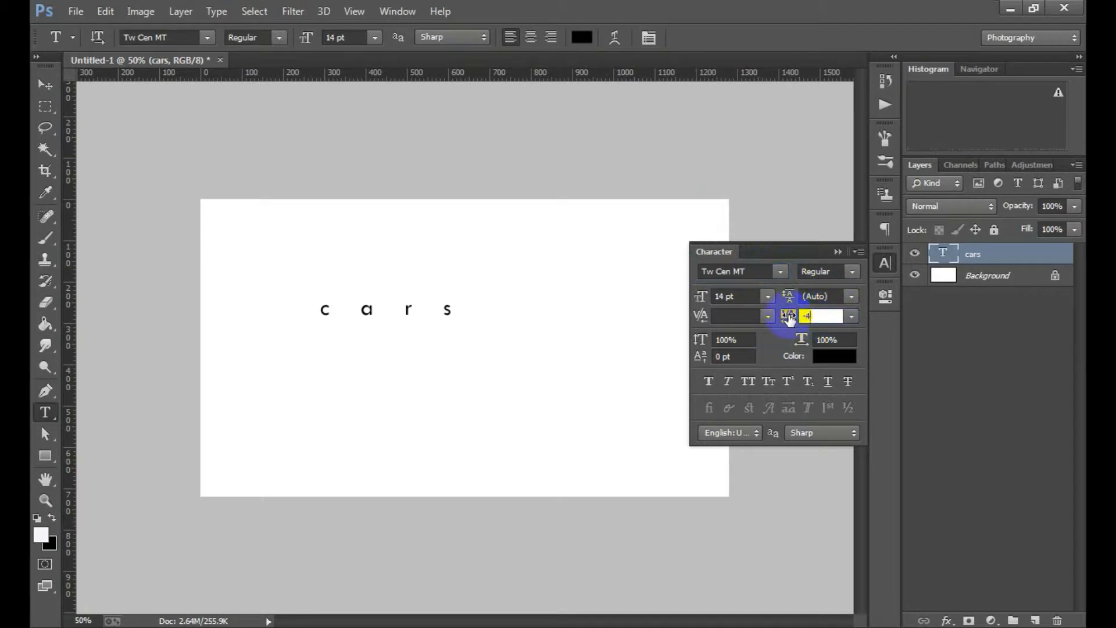
{"action": "left_click", "coordinate": [840, 251]}
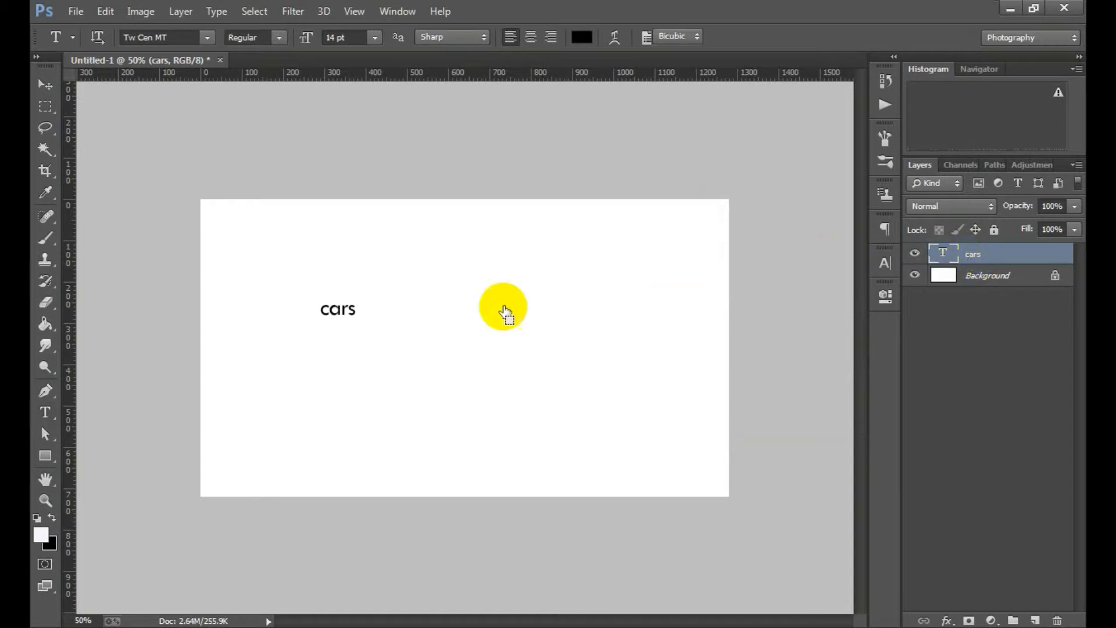
Step: Enlarge the "cars" text proportionally to about 153.25 pt and position it across the upper middle of the canvas
{"action": "key", "text": "ctrl+t"}
{"action": "left_click_drag", "start_coordinate": [359, 325], "coordinate": [527, 329]}
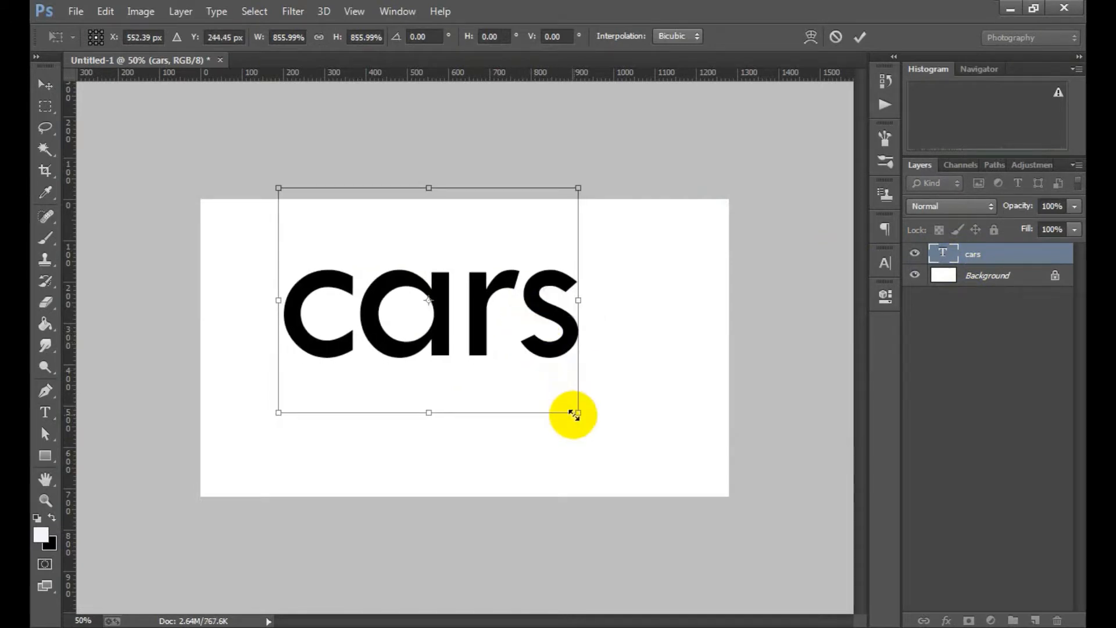
{"action": "left_click_drag", "start_coordinate": [574, 413], "coordinate": [616, 439]}
{"action": "mouse_move", "coordinate": [563, 348]}
{"action": "left_mouse_down"}
{"action": "mouse_move", "coordinate": [593, 354]}
{"action": "mouse_move", "coordinate": [584, 350]}
{"action": "left_mouse_up"}
{"action": "left_click", "coordinate": [860, 38]}
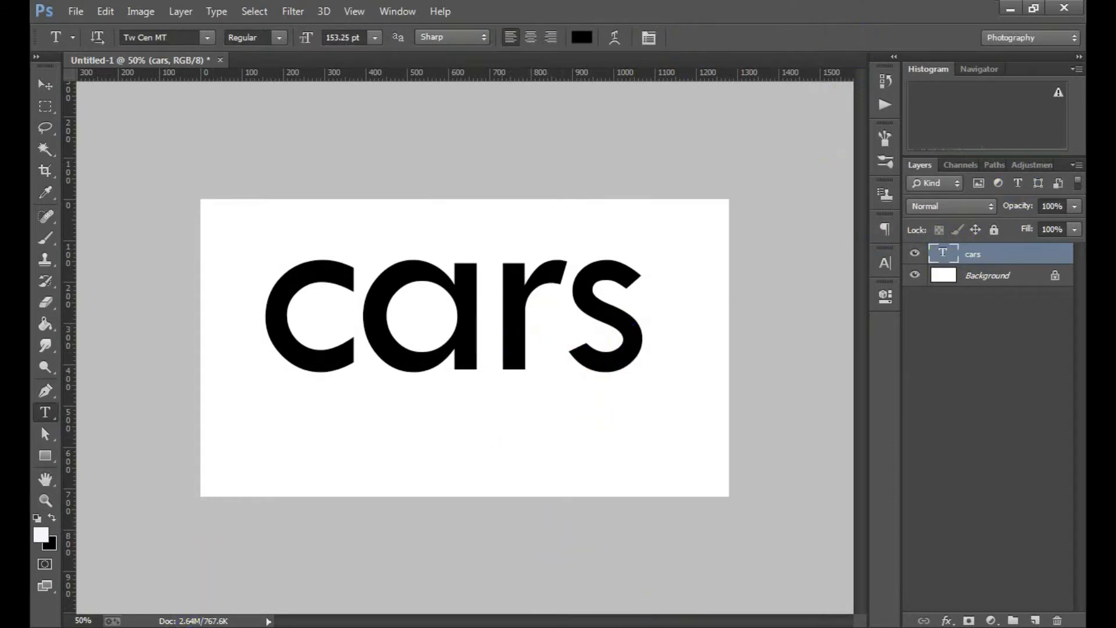
Step: Place the steering wheel image "download" into the document and rasterize its layer
{"action": "left_click", "coordinate": [218, 625]}
{"action": "left_click_drag", "start_coordinate": [216, 132], "coordinate": [415, 317]}
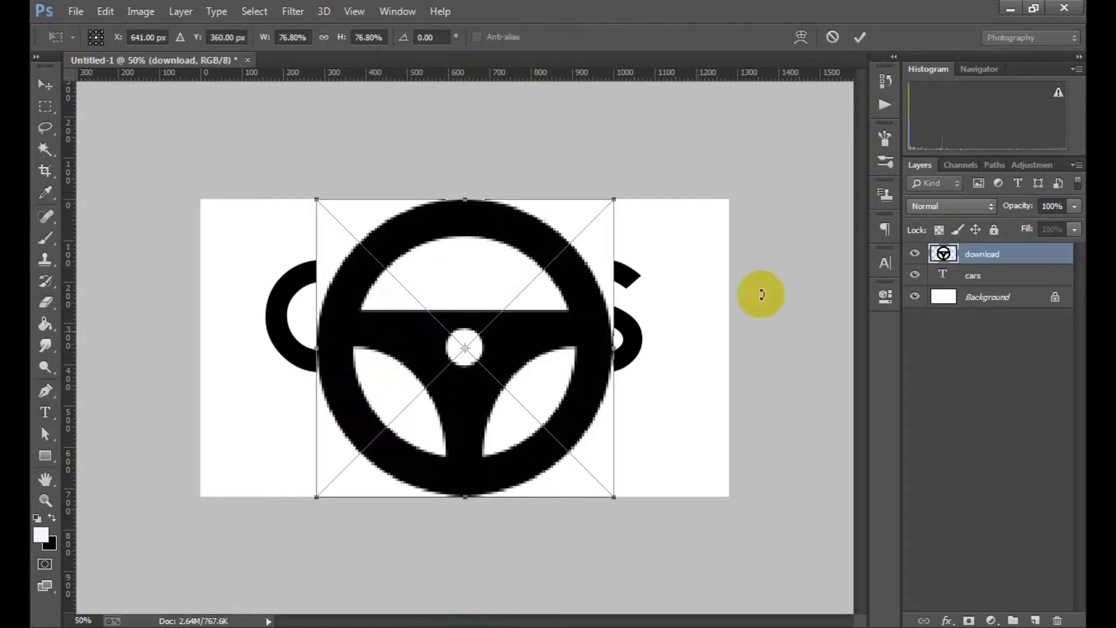
{"action": "left_click", "coordinate": [859, 38]}
{"action": "left_click", "coordinate": [978, 262]}
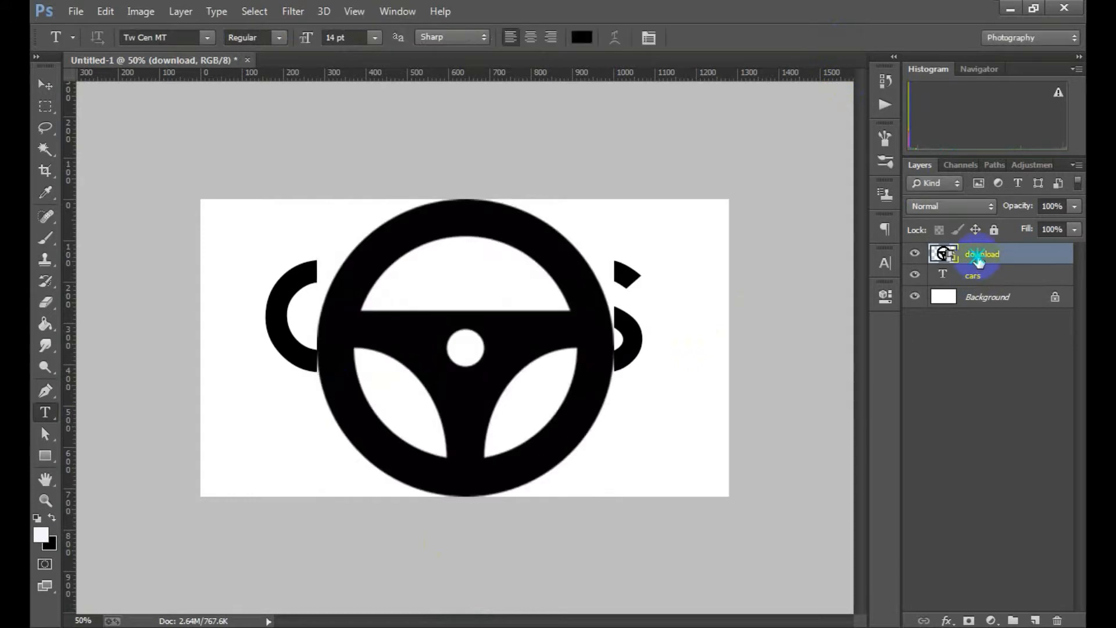
{"action": "right_click", "coordinate": [979, 262]}
{"action": "left_click", "coordinate": [651, 242]}
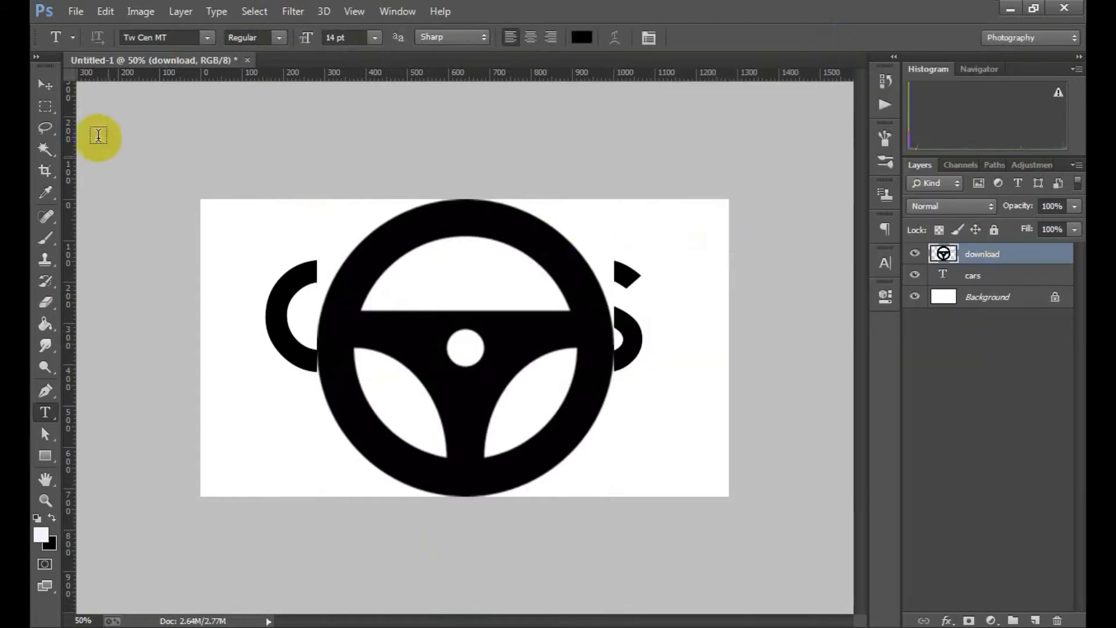
Step: Select the white openings inside the steering wheel with the Magic Wand and delete them
{"action": "left_click", "coordinate": [47, 172]}
{"action": "left_click", "coordinate": [473, 285]}
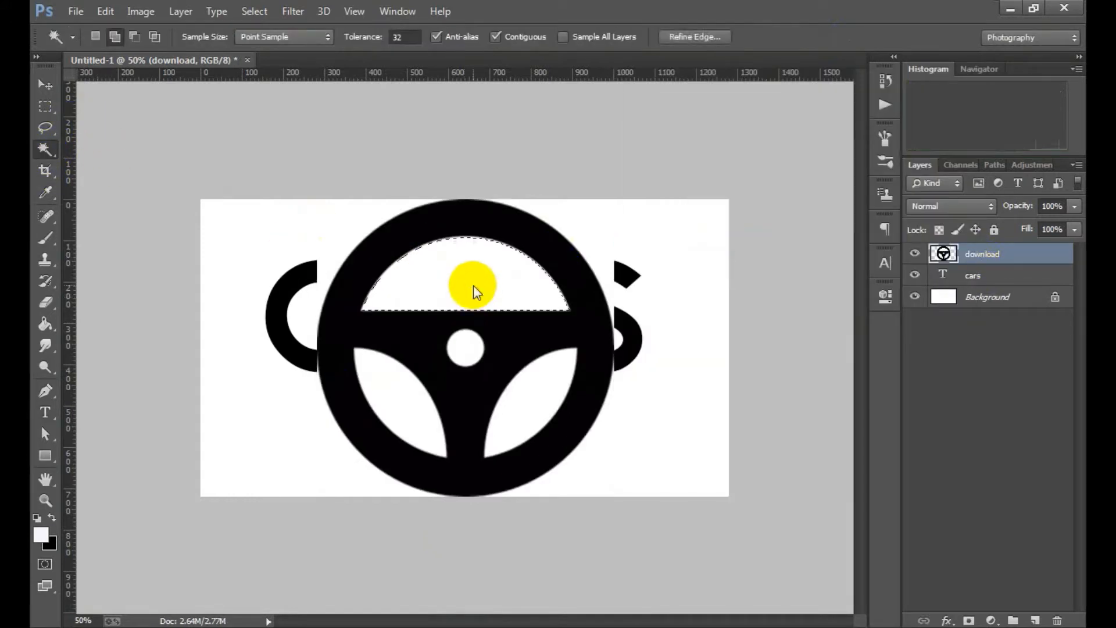
{"action": "left_click", "coordinate": [533, 400]}
{"action": "key", "text": "Delete"}
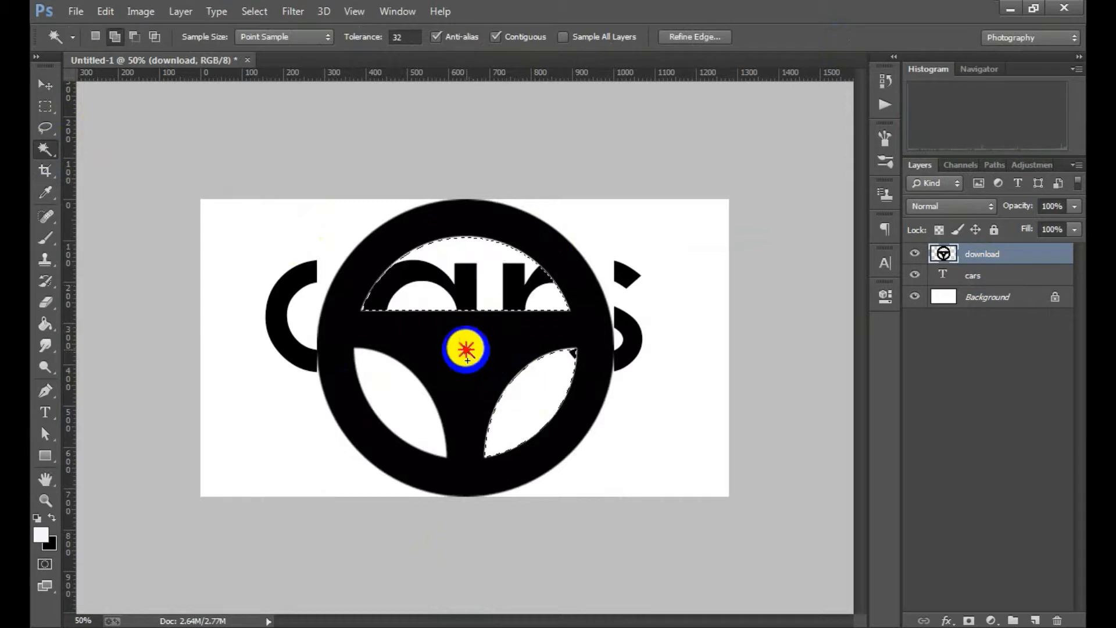
{"action": "left_click", "coordinate": [404, 414]}
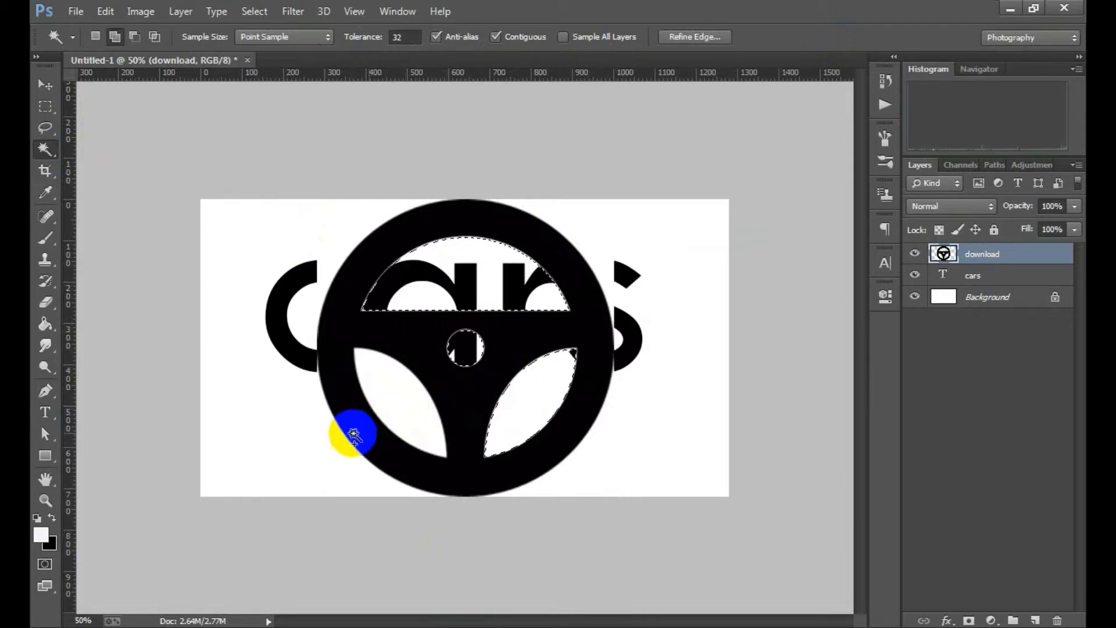
Step: Delete the white corner areas outside the steering wheel and clear the selection
{"action": "left_click", "coordinate": [330, 453]}
{"action": "key", "text": "Delete"}
{"action": "left_click", "coordinate": [328, 256]}
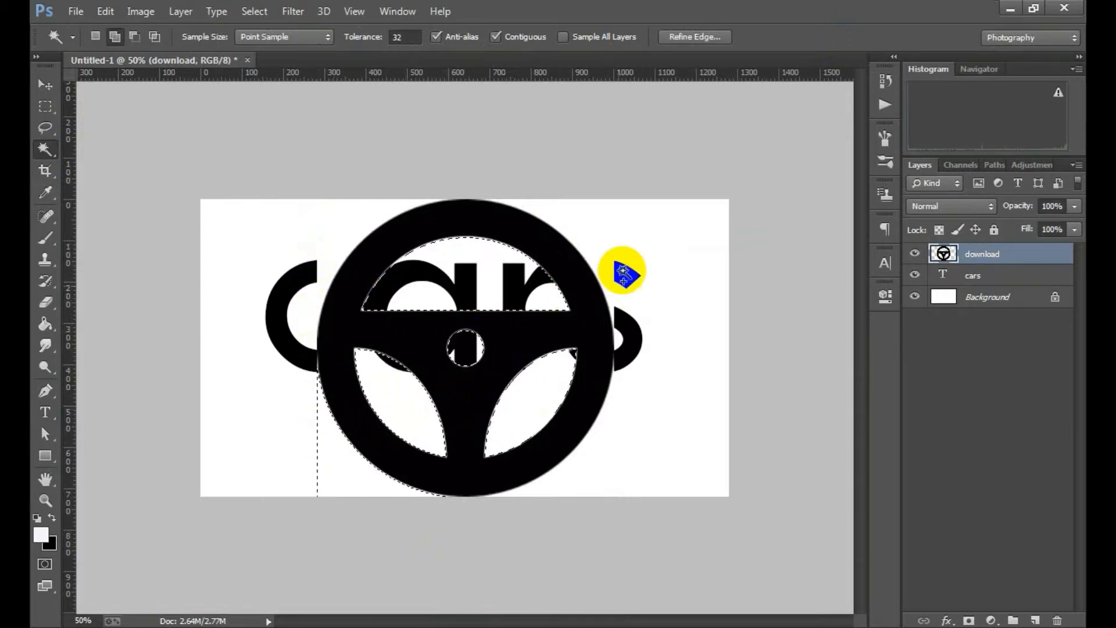
{"action": "left_click", "coordinate": [589, 239]}
{"action": "key", "text": "Delete"}
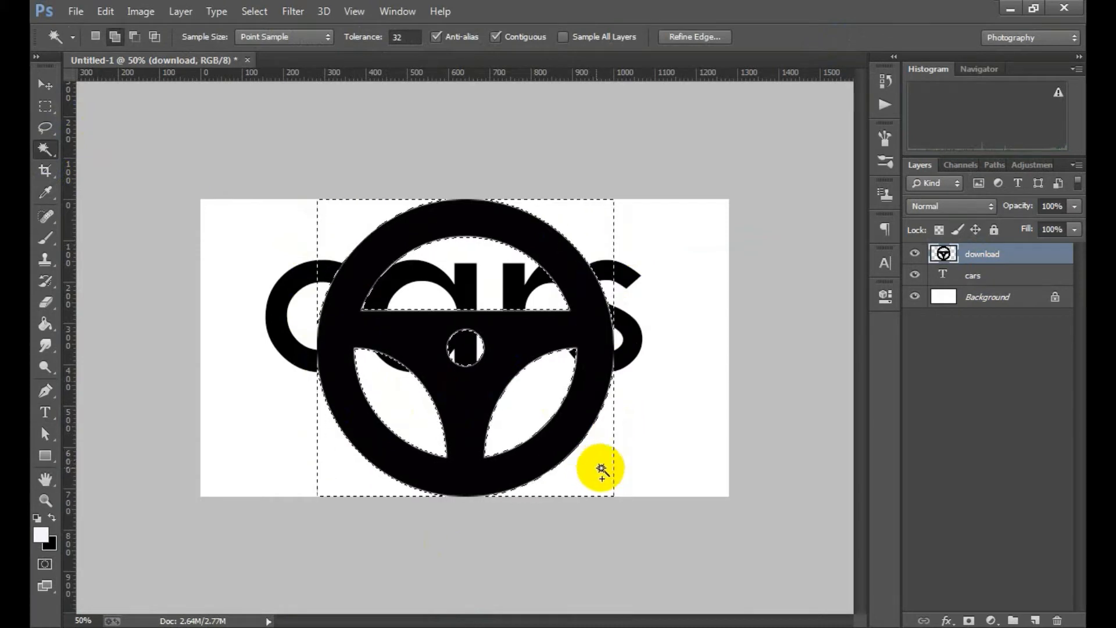
{"action": "left_click", "coordinate": [622, 454]}
{"action": "key", "text": "Delete"}
{"action": "key", "text": "ctrl+d"}
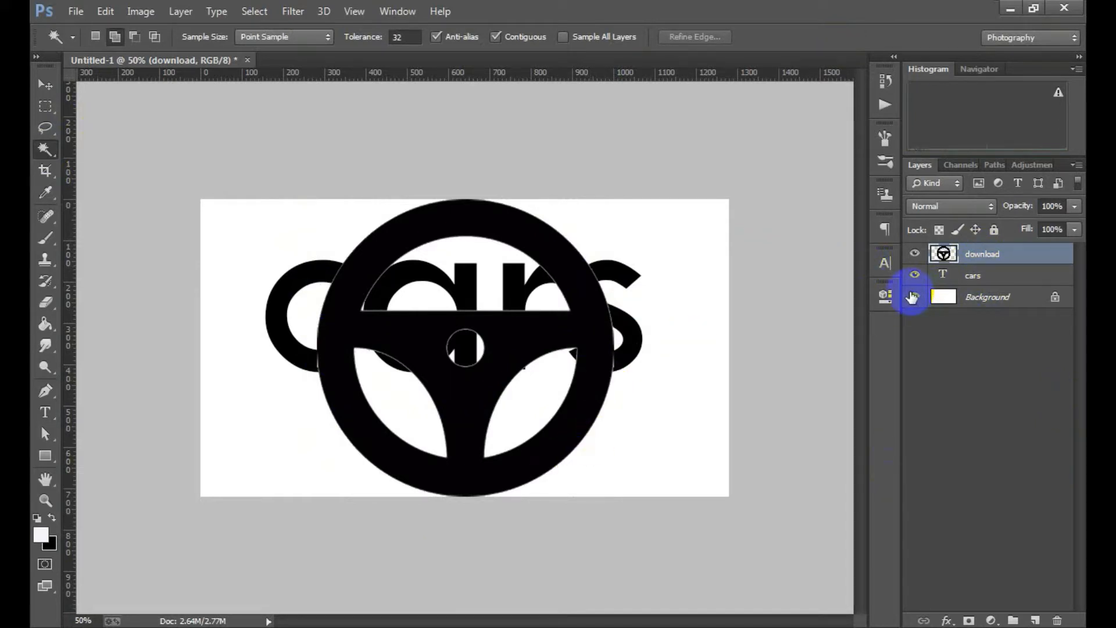
Step: Fill the steering wheel's opaque pixels with black and shrink it to about 19% inside the counter of the "a"
{"action": "key", "text": "ctrl+shift+BackSpace"}
{"action": "key", "text": "ctrl+t"}
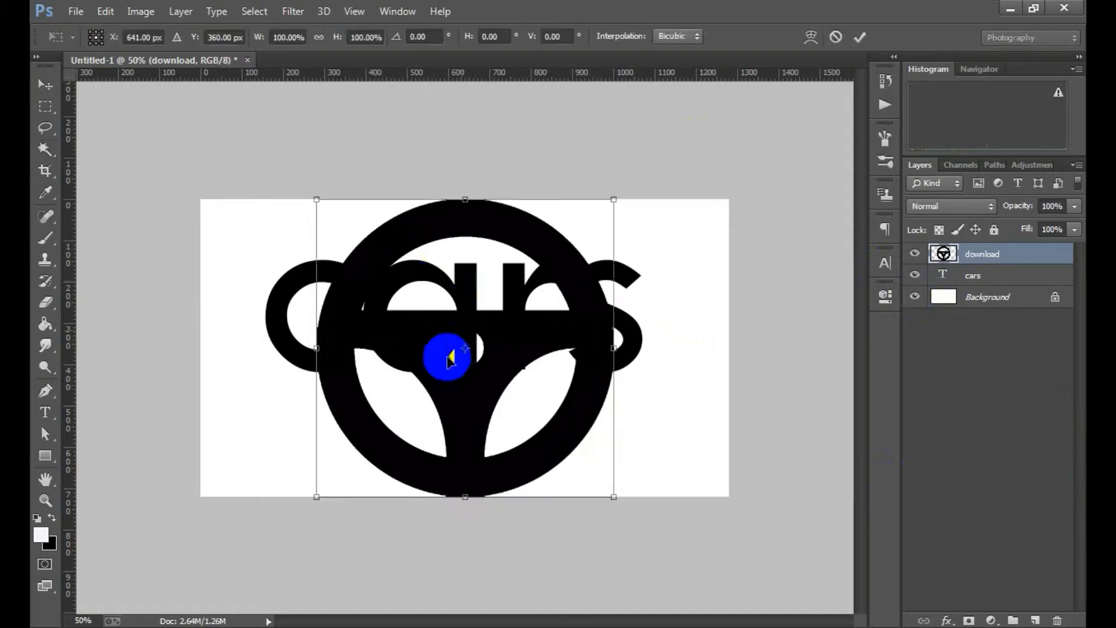
{"action": "left_click_drag", "start_coordinate": [616, 498], "coordinate": [500, 384]}
{"action": "key", "text": "ctrl+plus"}
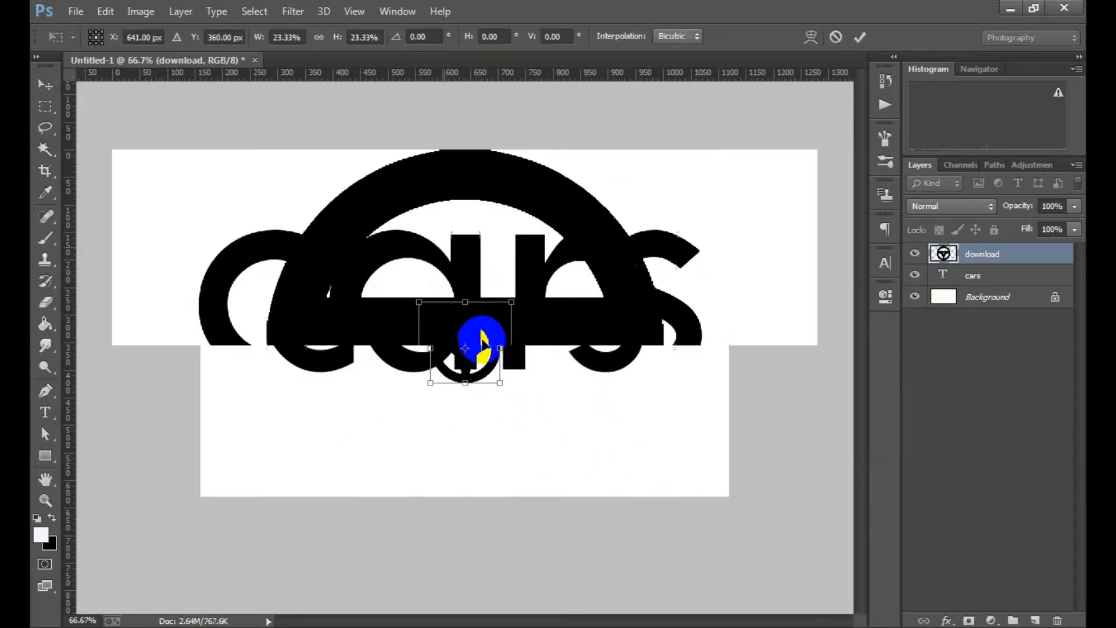
{"action": "mouse_move", "coordinate": [440, 309]}
{"action": "left_mouse_down"}
{"action": "mouse_move", "coordinate": [417, 288]}
{"action": "mouse_move", "coordinate": [431, 281]}
{"action": "mouse_move", "coordinate": [440, 295]}
{"action": "left_mouse_up"}
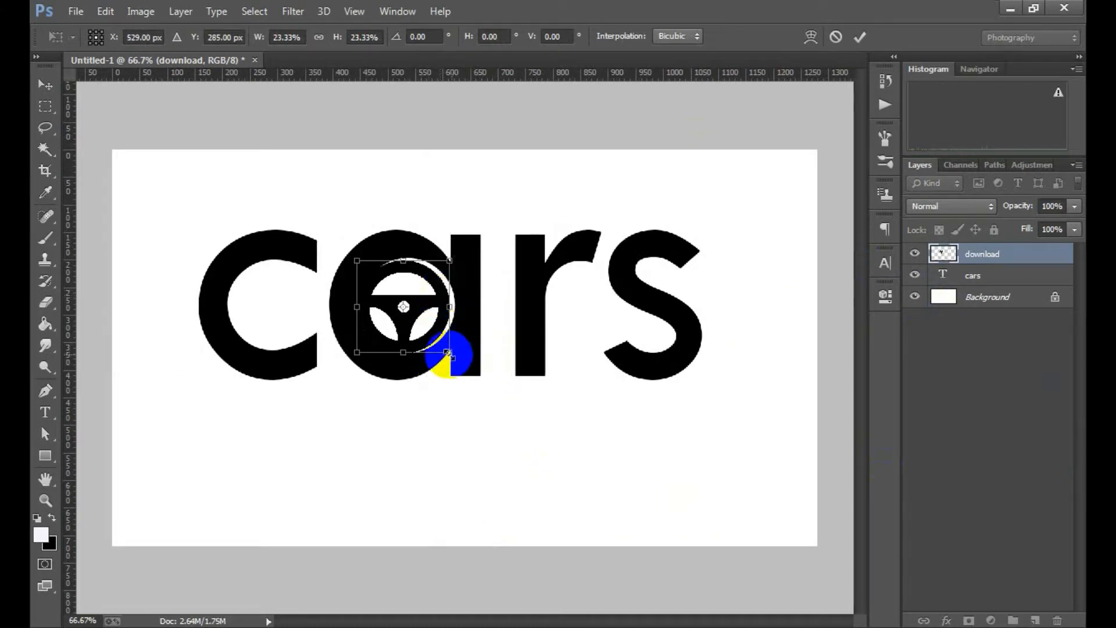
{"action": "mouse_move", "coordinate": [448, 353]}
{"action": "left_mouse_down"}
{"action": "mouse_move", "coordinate": [450, 325]}
{"action": "mouse_move", "coordinate": [436, 336]}
{"action": "left_mouse_up"}
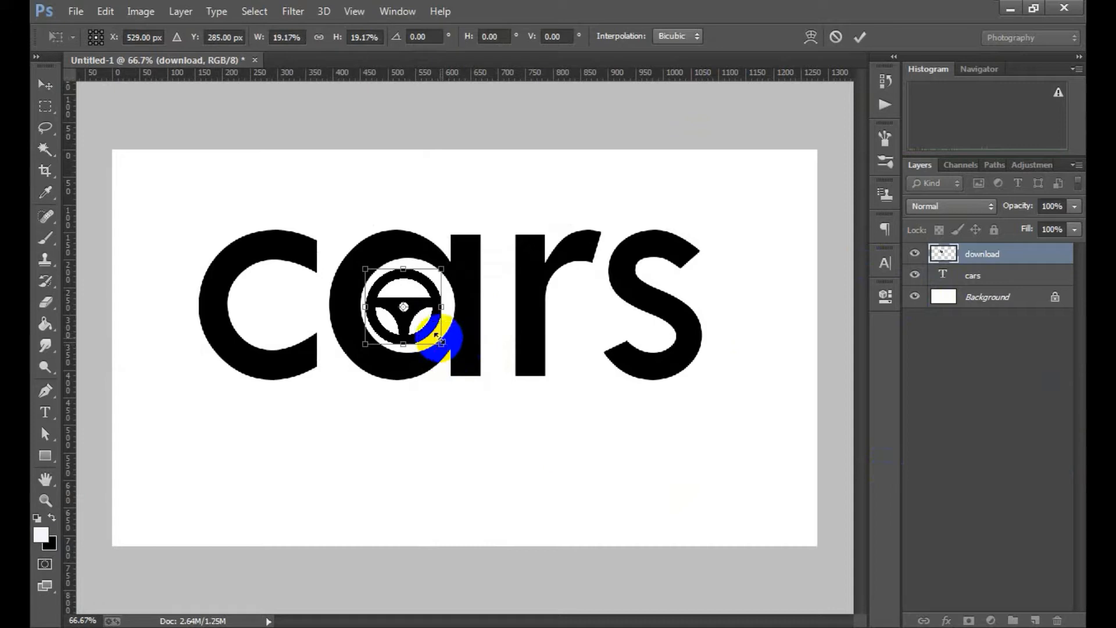
Step: Centre the steering wheel in the counter of the "a", scale it to about 20.4% and apply the transform
{"action": "key", "text": "Right"}
{"action": "key", "text": "Right"}
{"action": "key", "text": "Right"}
{"action": "key", "text": "Right"}
{"action": "key", "text": "Right"}
{"action": "key", "text": "Right"}
{"action": "key", "text": "Right"}
{"action": "key", "text": "Right"}
{"action": "key", "text": "Right"}
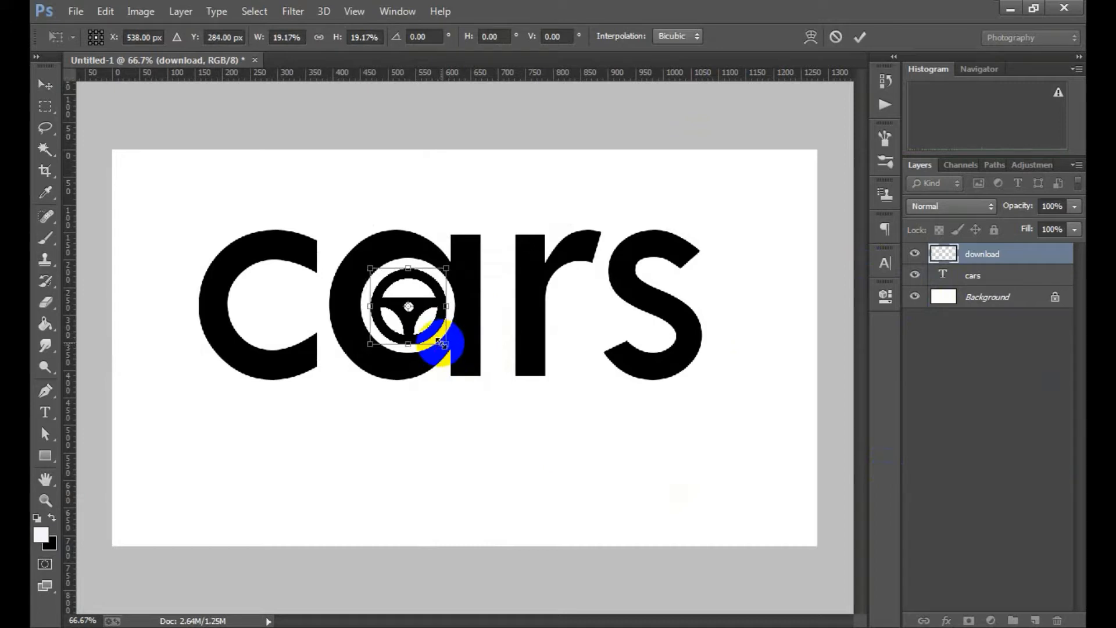
{"action": "key", "text": "Left"}
{"action": "key", "text": "Up"}
{"action": "key", "text": "Up"}
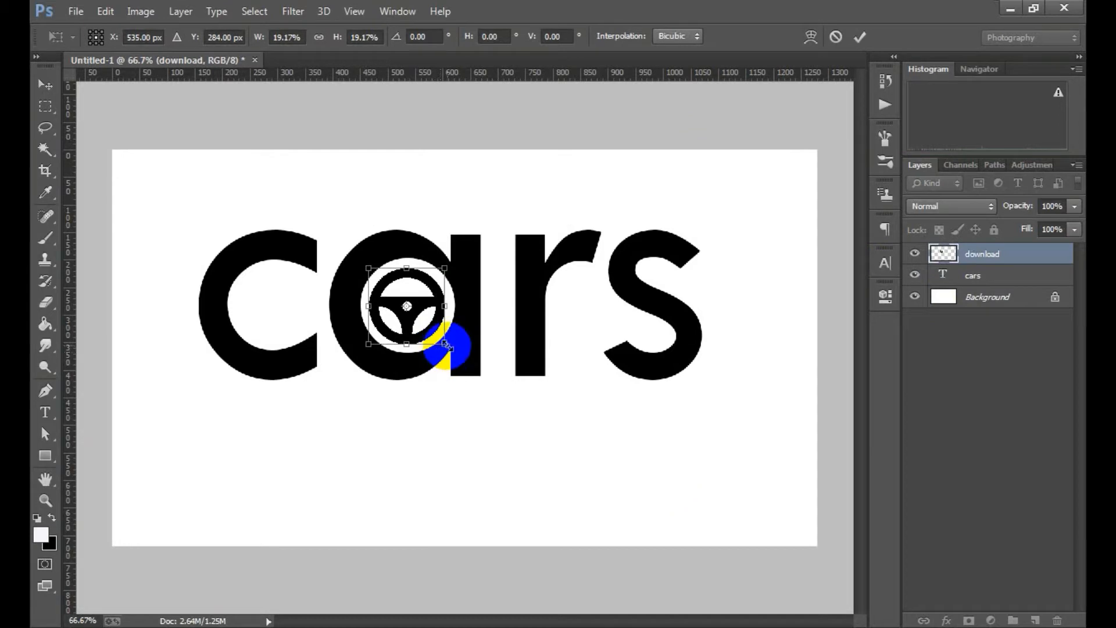
{"action": "left_click_drag", "start_coordinate": [445, 344], "coordinate": [451, 348]}
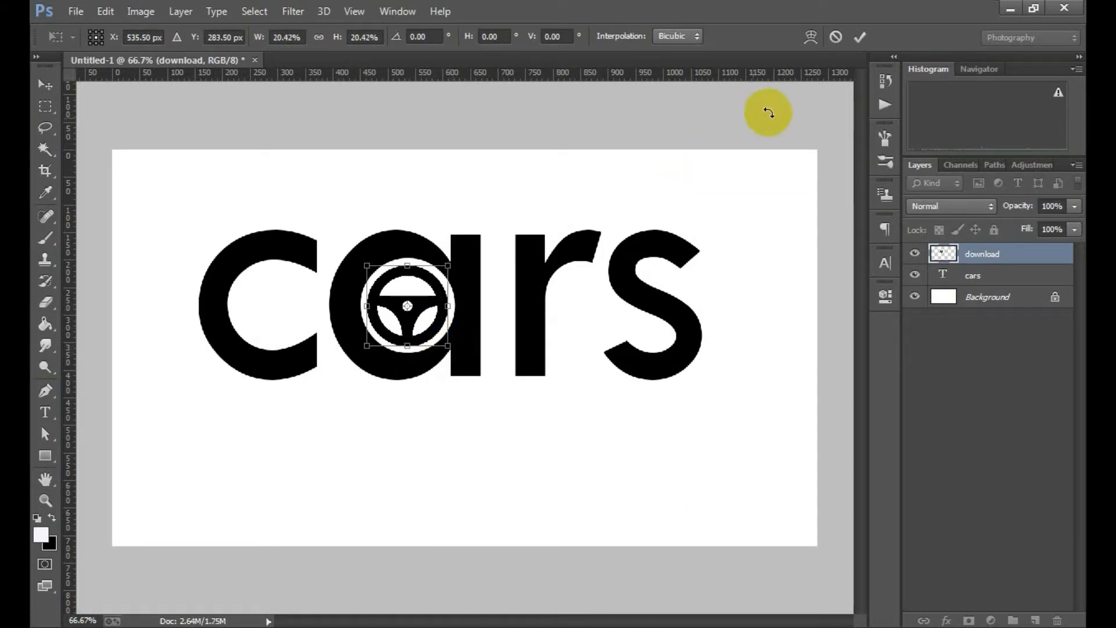
{"action": "left_click", "coordinate": [861, 38]}
{"action": "key", "text": "w"}
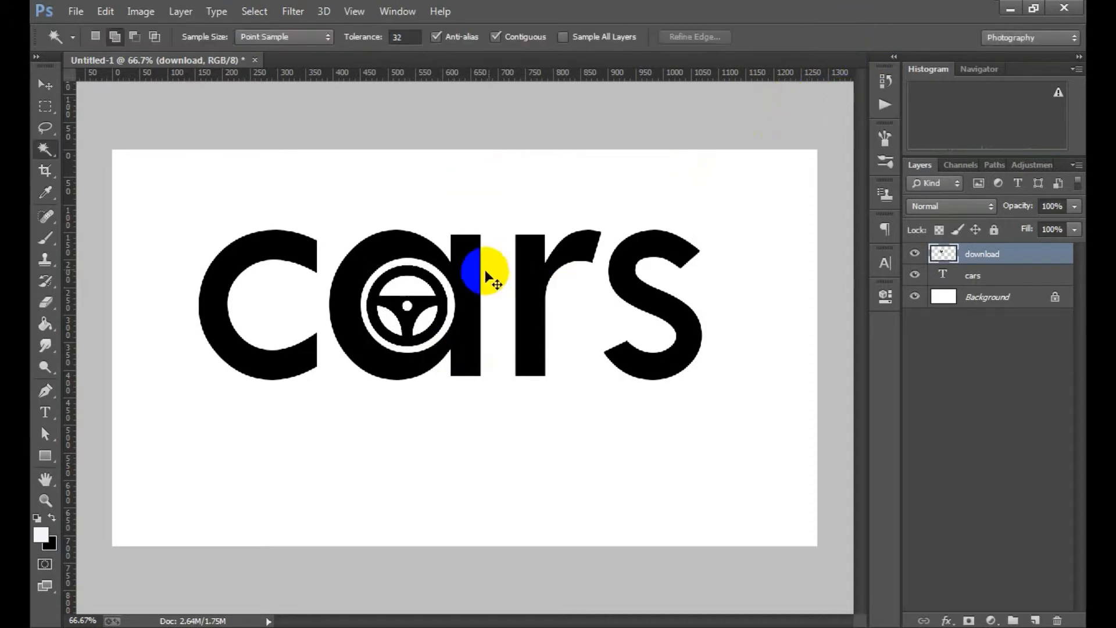
{"action": "left_click", "coordinate": [483, 290], "text": "ctrl"}
{"action": "left_click", "coordinate": [483, 294], "text": "alt"}
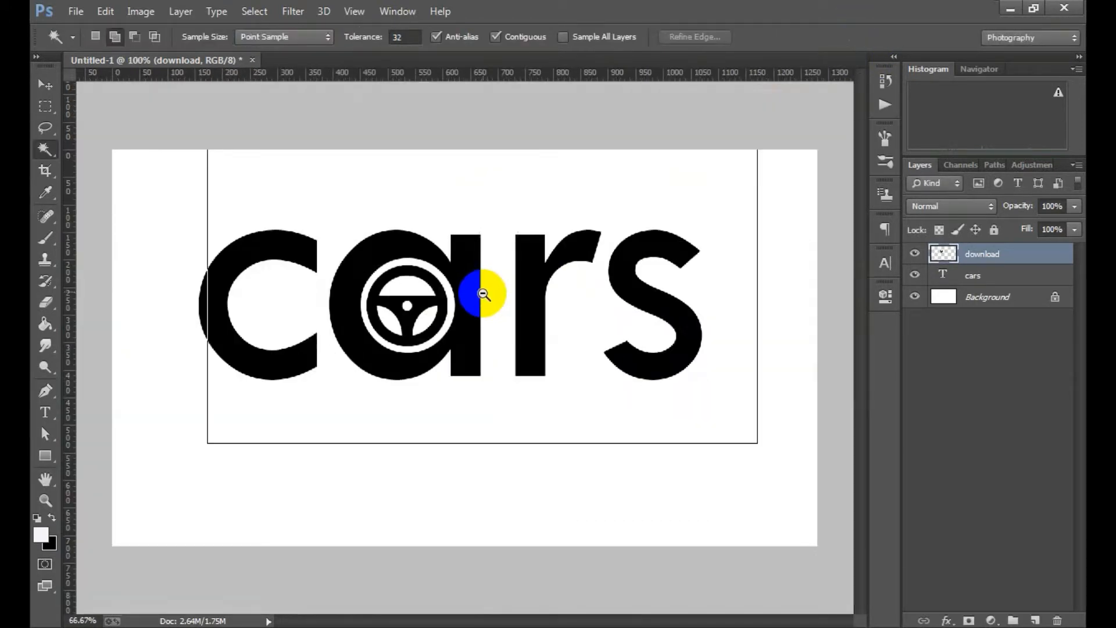
{"action": "left_click", "coordinate": [483, 294], "text": "alt"}
{"action": "left_click", "coordinate": [483, 294], "text": "alt"}
{"action": "left_click", "coordinate": [498, 369], "text": "alt"}
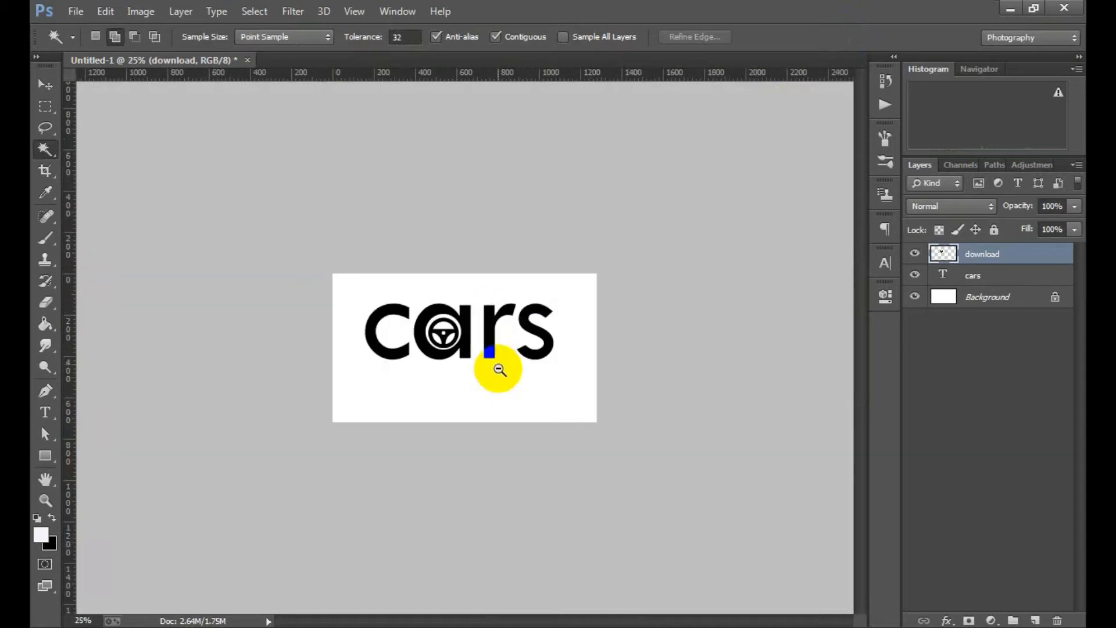
Step: Check how the steering wheel fits inside the letter "a" at small and large display sizes
{"action": "left_click", "coordinate": [497, 369], "text": "alt"}
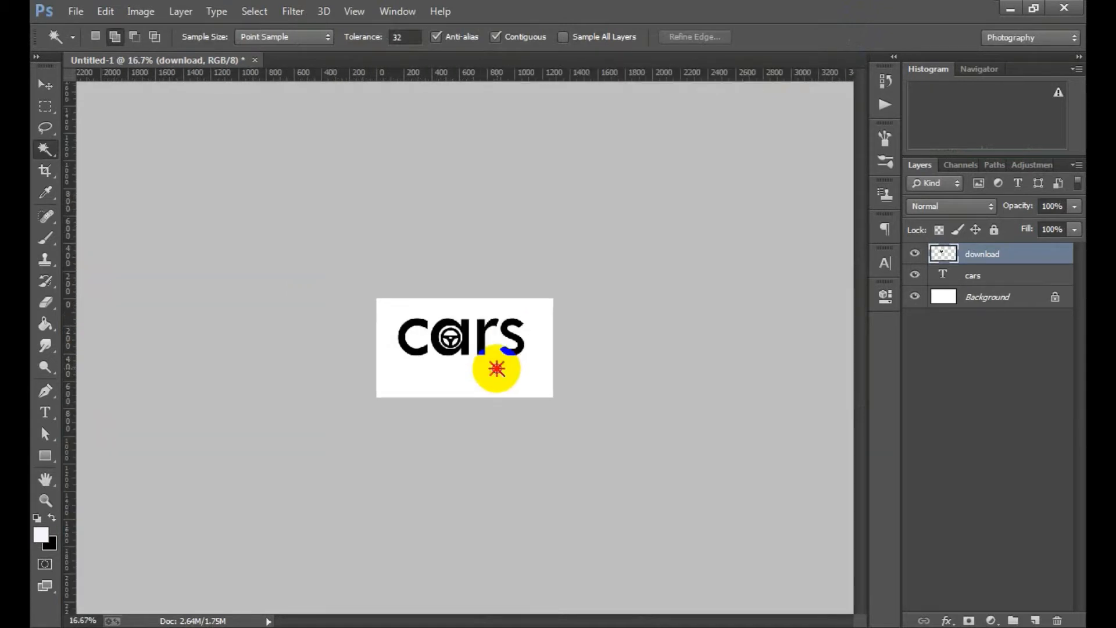
{"action": "left_click", "coordinate": [476, 352], "text": "alt"}
{"action": "left_click", "coordinate": [449, 339]}
{"action": "left_click", "coordinate": [438, 347]}
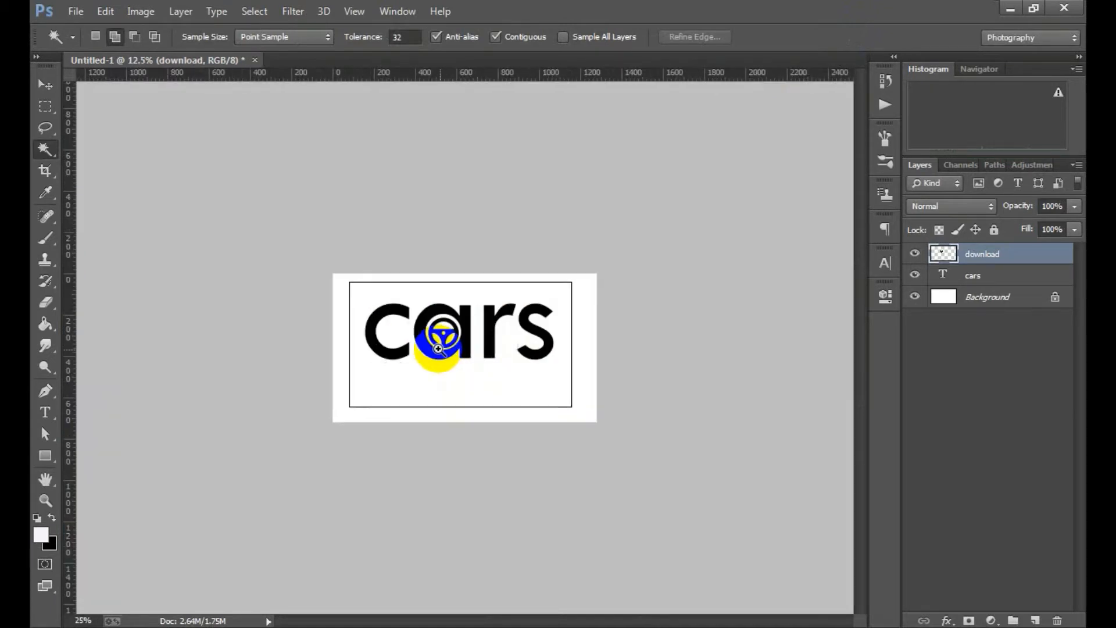
{"action": "left_click", "coordinate": [439, 349]}
{"action": "left_click", "coordinate": [440, 350]}
{"action": "left_click", "coordinate": [441, 351]}
{"action": "left_click", "coordinate": [442, 353]}
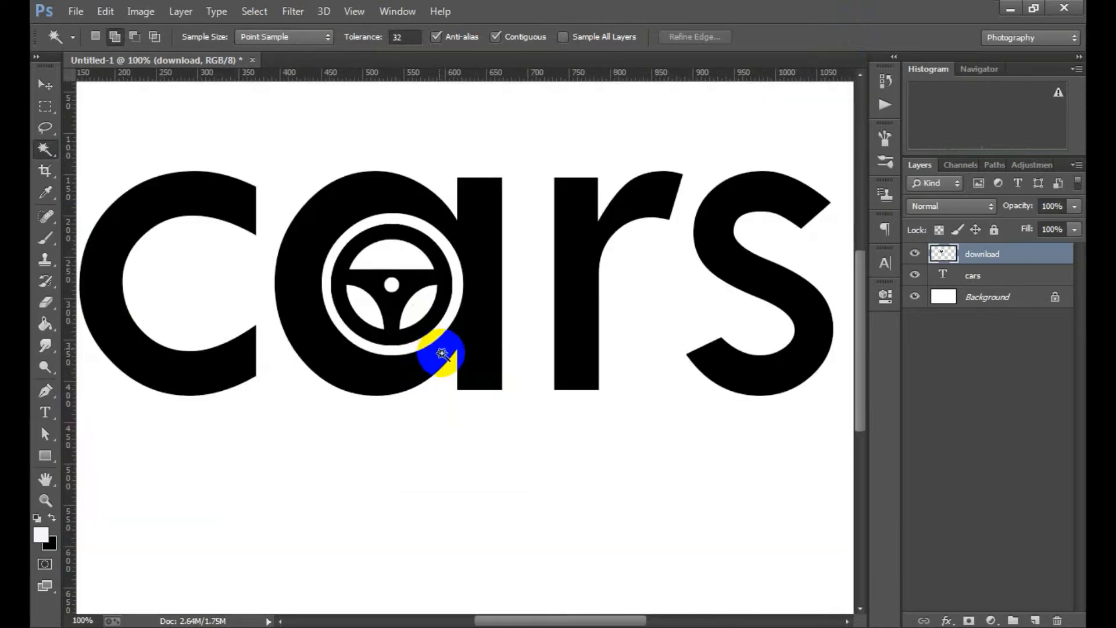
{"action": "left_click", "coordinate": [441, 355], "text": "alt"}
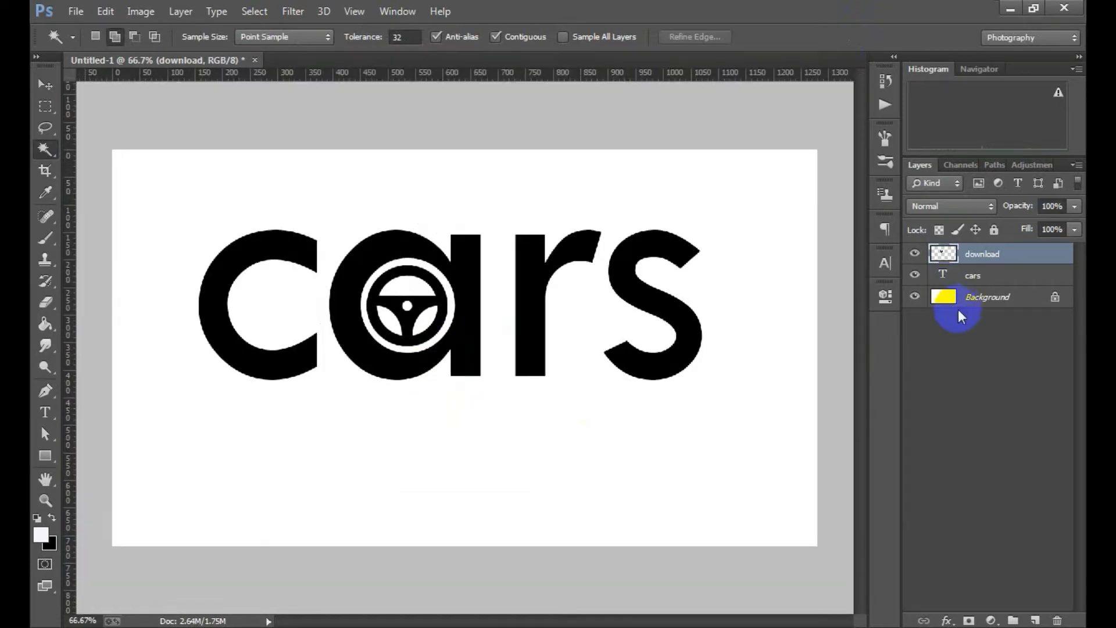
Step: Draw a closed, tapering black Pen shape about 722 × 243 px, wide beneath the "c" and narrowing to the foot of the "s"
{"action": "left_click", "coordinate": [46, 389]}
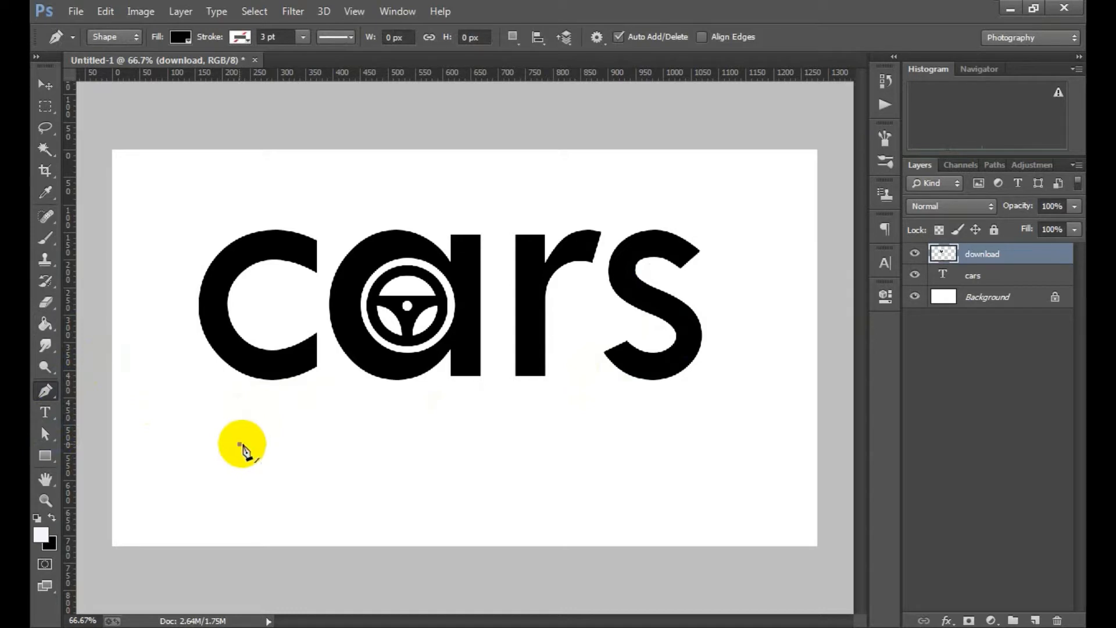
{"action": "left_click", "coordinate": [240, 444]}
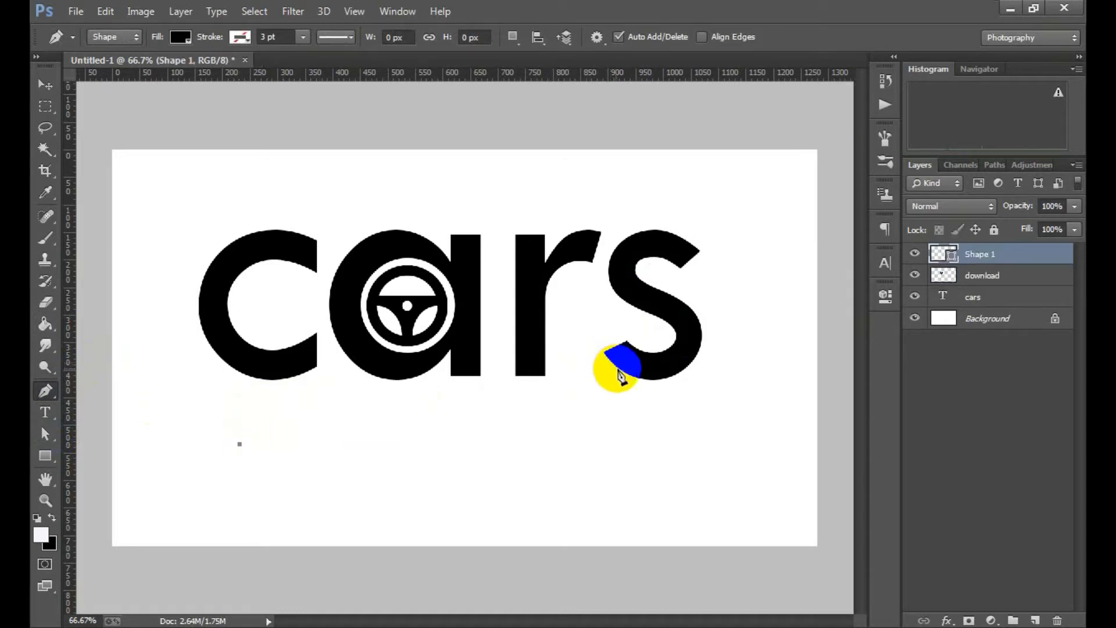
{"action": "left_click", "coordinate": [616, 366]}
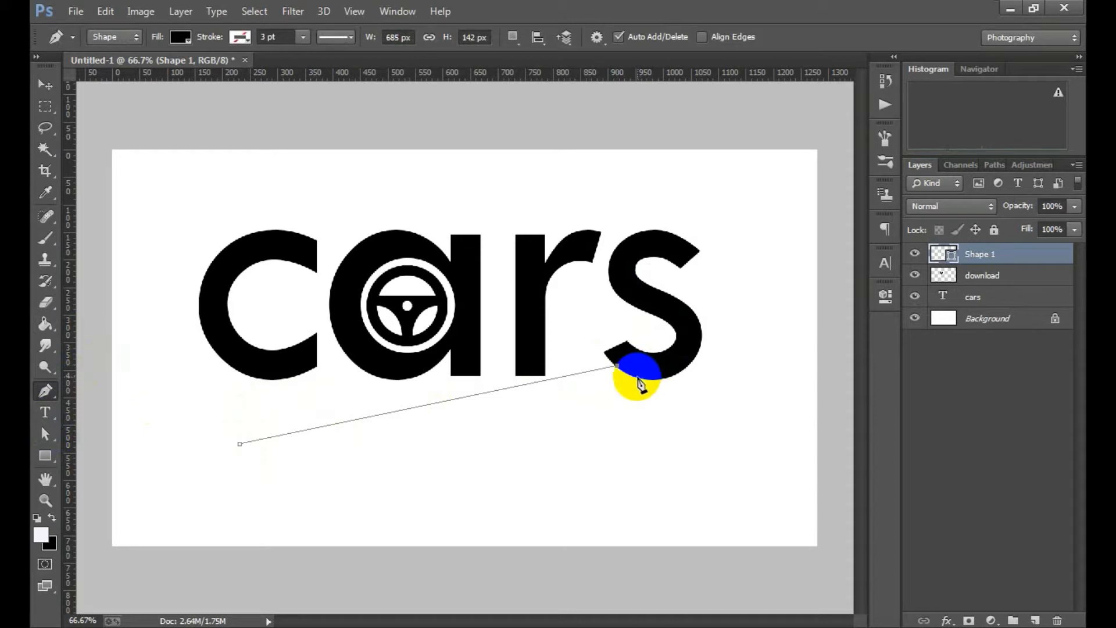
{"action": "left_click", "coordinate": [638, 377]}
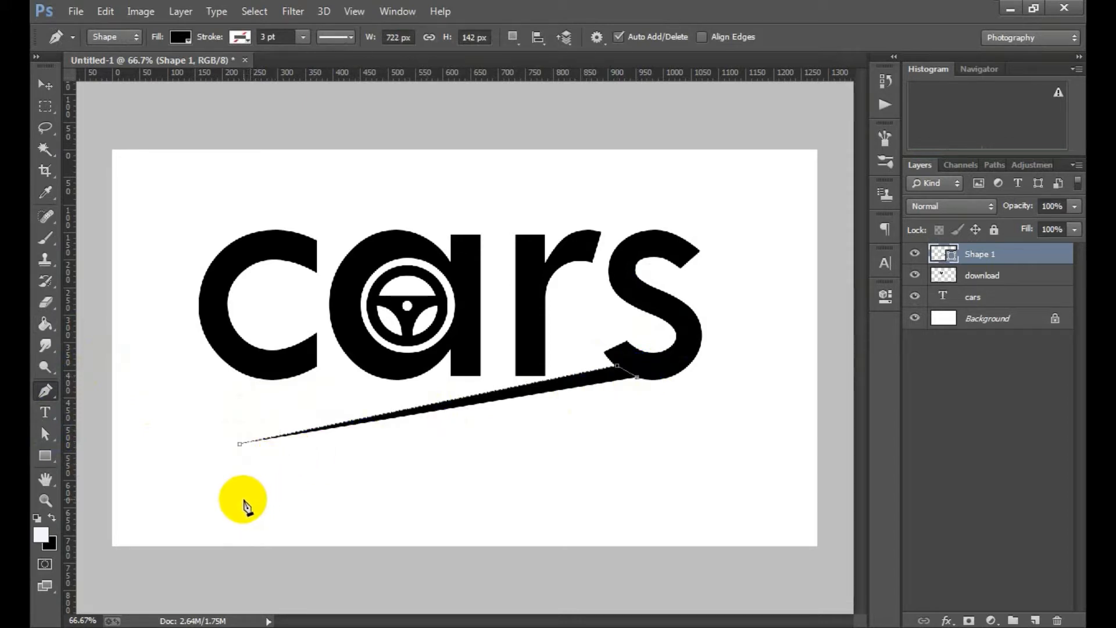
{"action": "left_click", "coordinate": [243, 499]}
{"action": "left_click", "coordinate": [240, 444]}
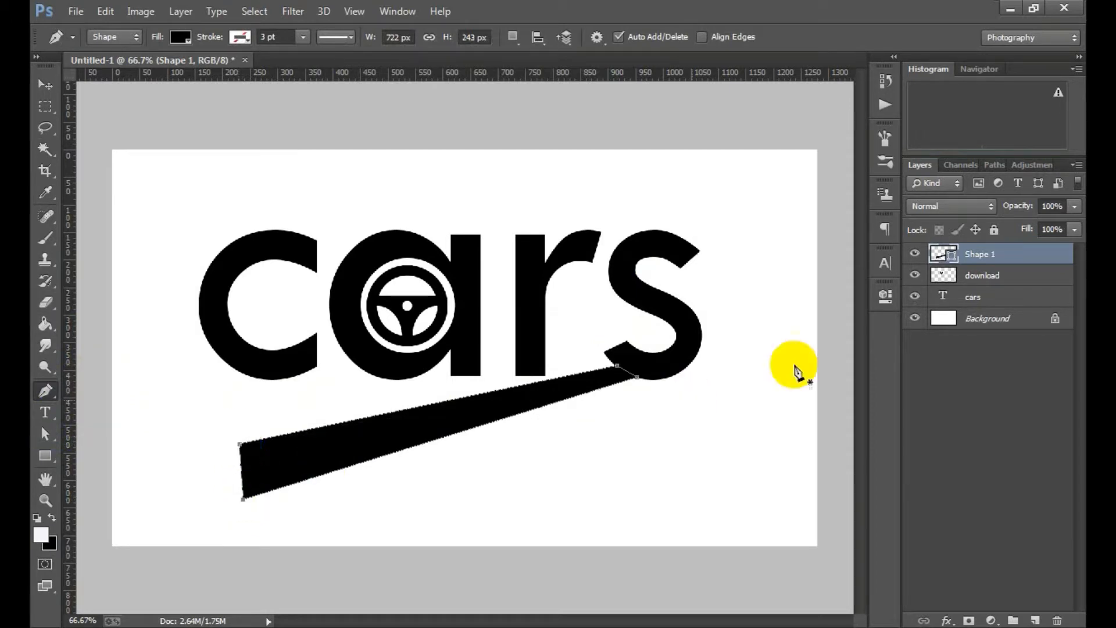
{"action": "left_click", "coordinate": [969, 319]}
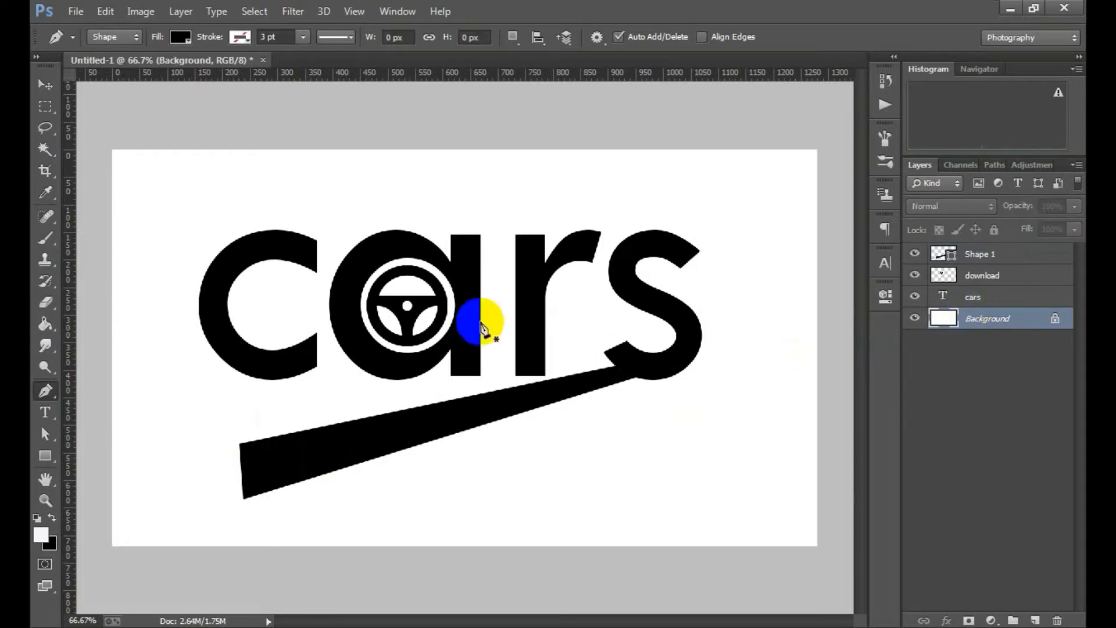
Step: Scale the tapered shape to about 106% width and 119% height, rotate it about 2.5° and apply the transform
{"action": "left_click", "coordinate": [557, 332], "text": "alt"}
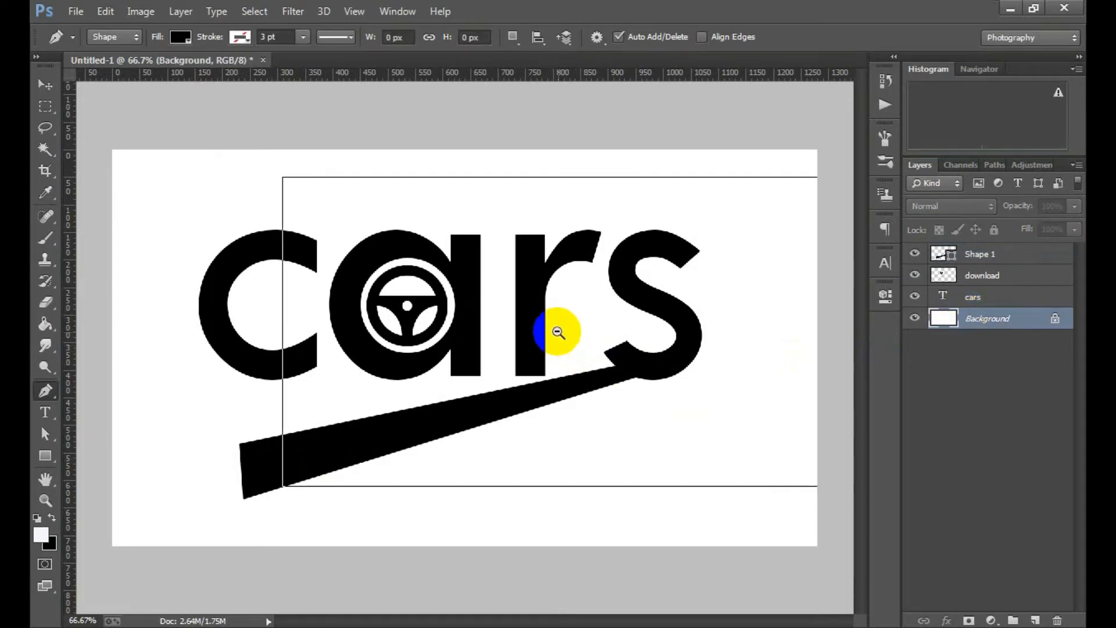
{"action": "left_click", "coordinate": [557, 331], "text": "alt"}
{"action": "left_click", "coordinate": [558, 332], "text": "alt"}
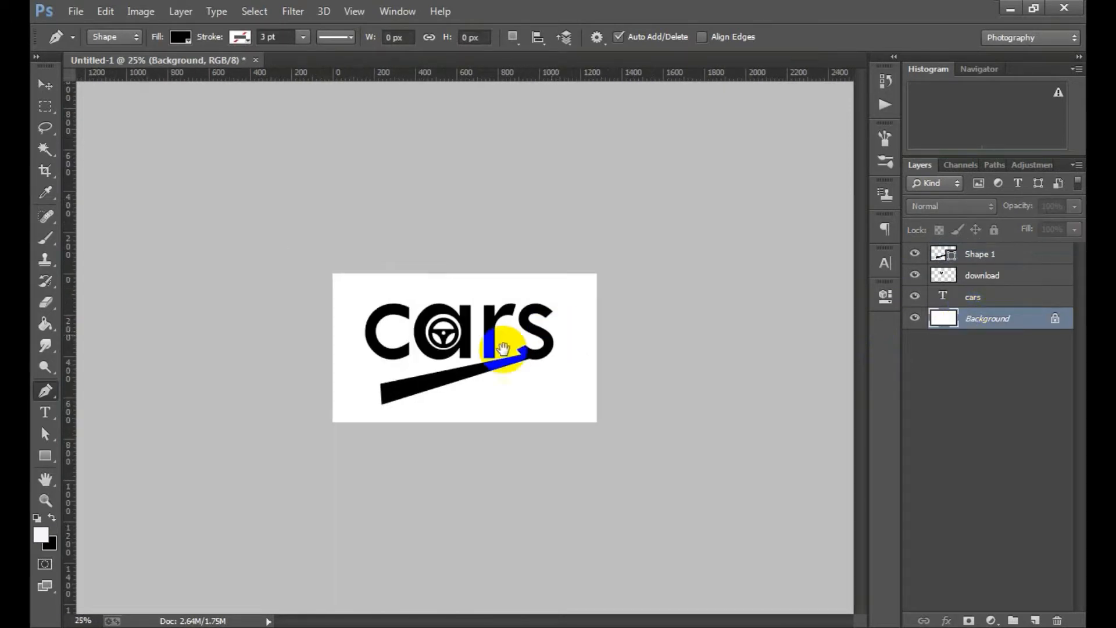
{"action": "left_click", "coordinate": [483, 354], "text": "ctrl"}
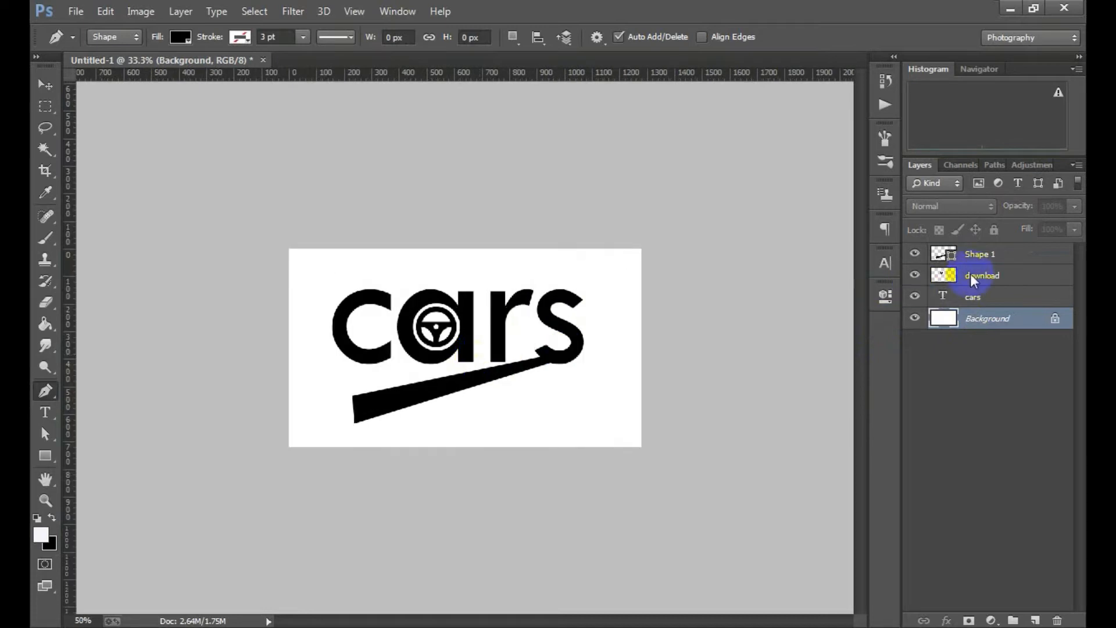
{"action": "key", "text": "ctrl+plus"}
{"action": "left_click", "coordinate": [1001, 259]}
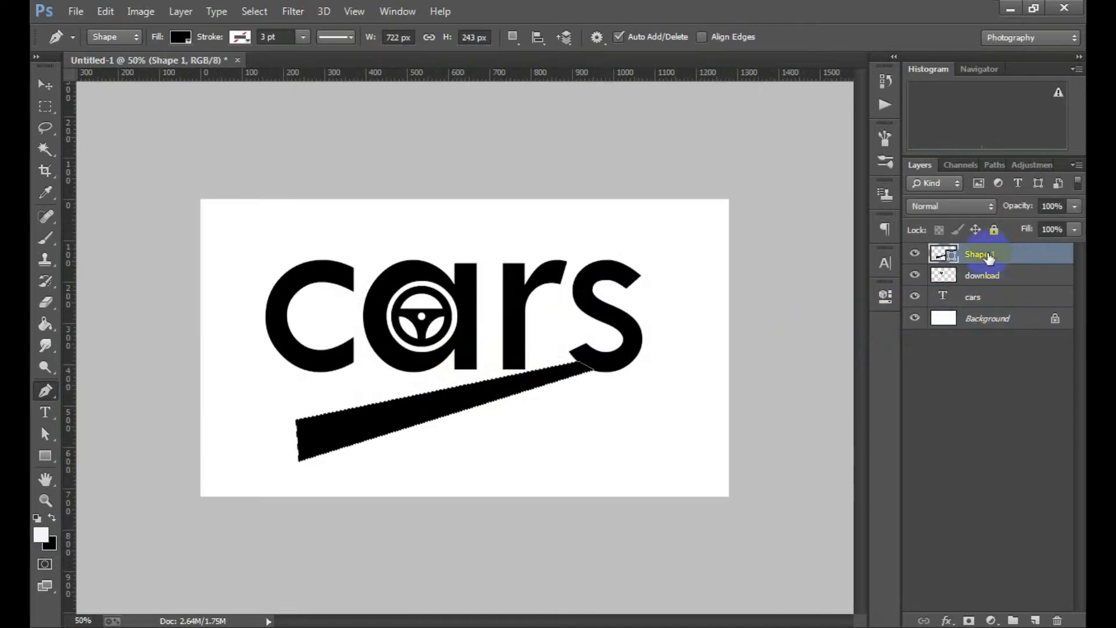
{"action": "key", "text": "ctrl+t"}
{"action": "left_click_drag", "start_coordinate": [631, 428], "coordinate": [632, 455]}
{"action": "left_click_drag", "start_coordinate": [600, 366], "coordinate": [608, 359]}
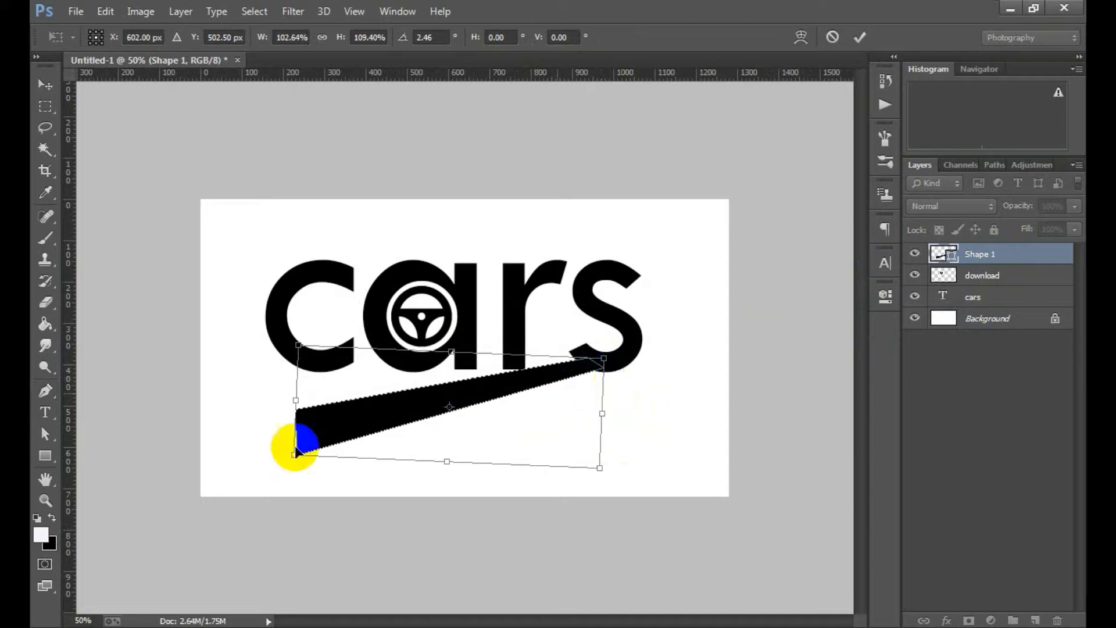
{"action": "left_click_drag", "start_coordinate": [292, 455], "coordinate": [281, 462]}
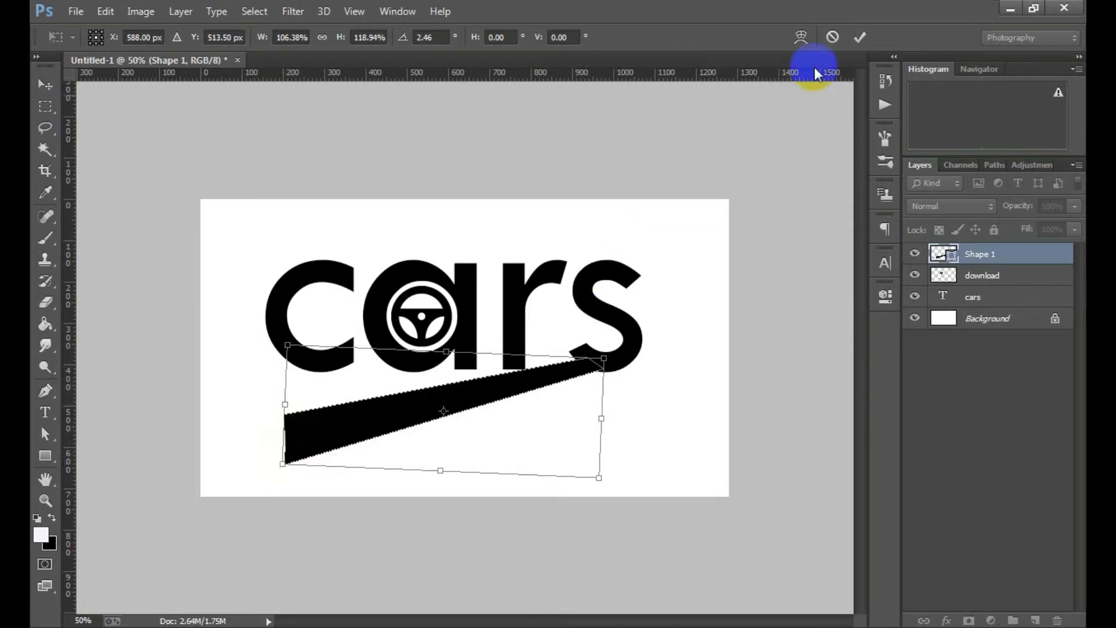
{"action": "left_click", "coordinate": [860, 37]}
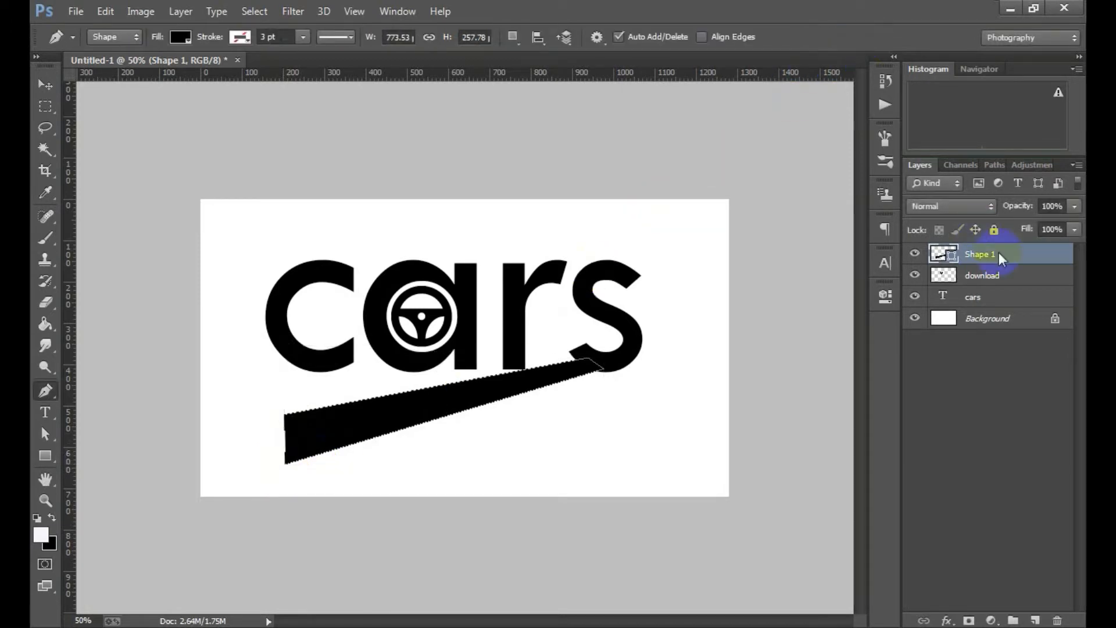
Step: Rasterize the Shape 1 layer that holds the tapered bar
{"action": "left_click", "coordinate": [997, 326]}
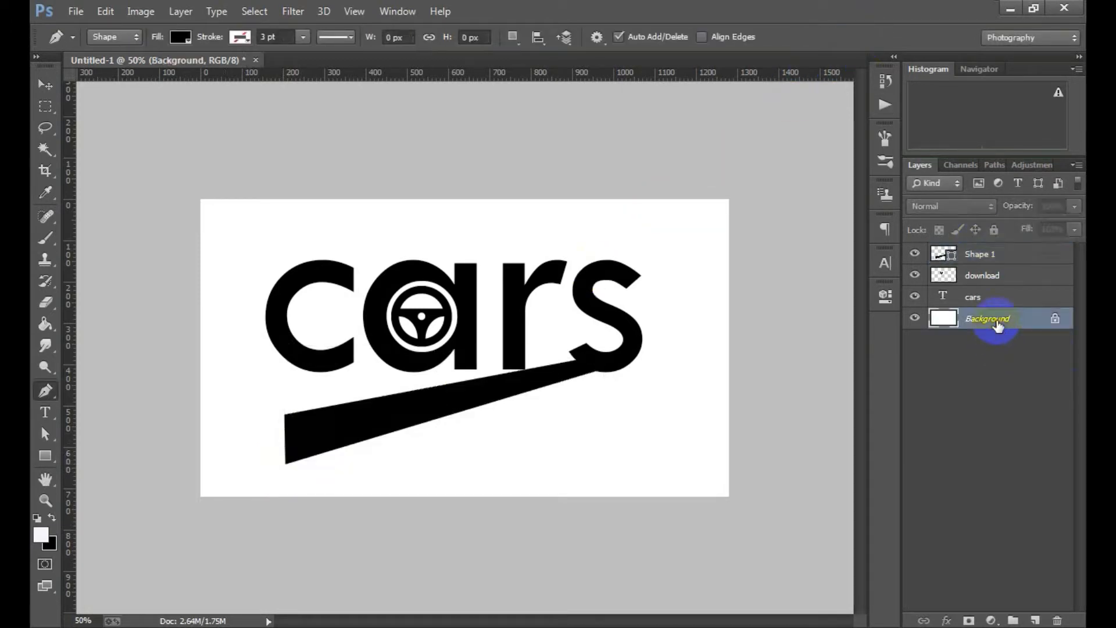
{"action": "key", "text": "ctrl+plus"}
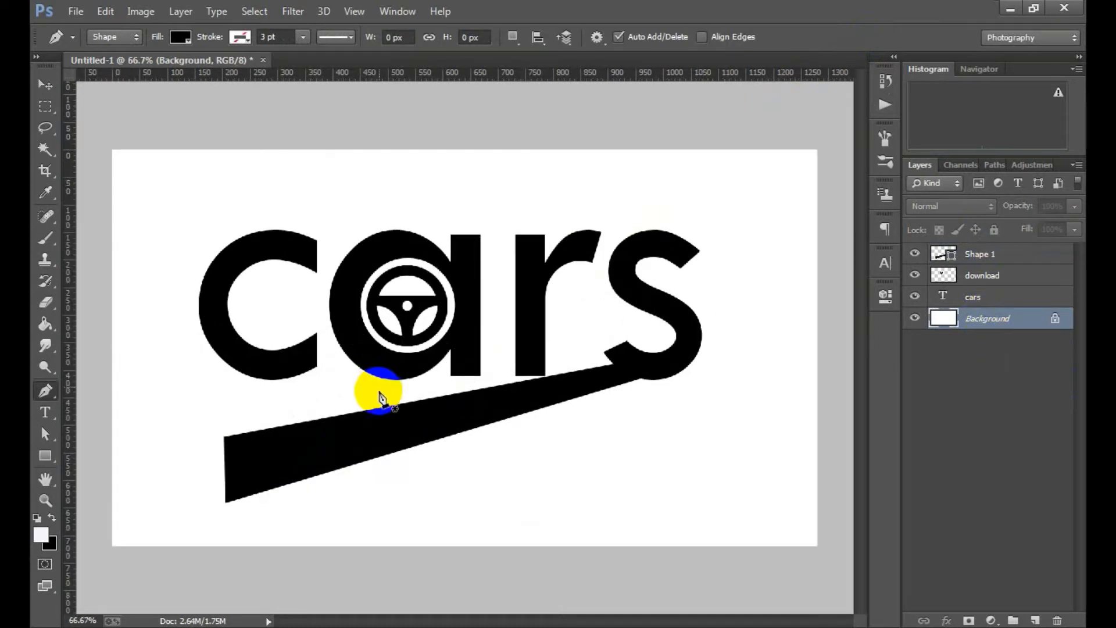
{"action": "left_click", "coordinate": [1027, 256]}
{"action": "right_click", "coordinate": [1027, 259]}
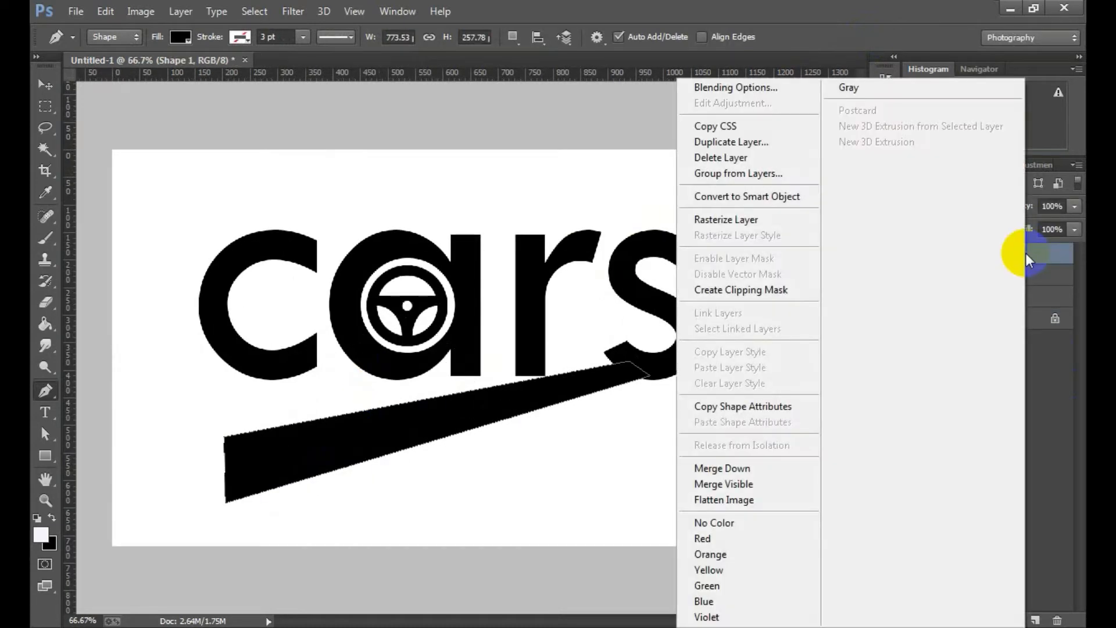
{"action": "left_click", "coordinate": [759, 216]}
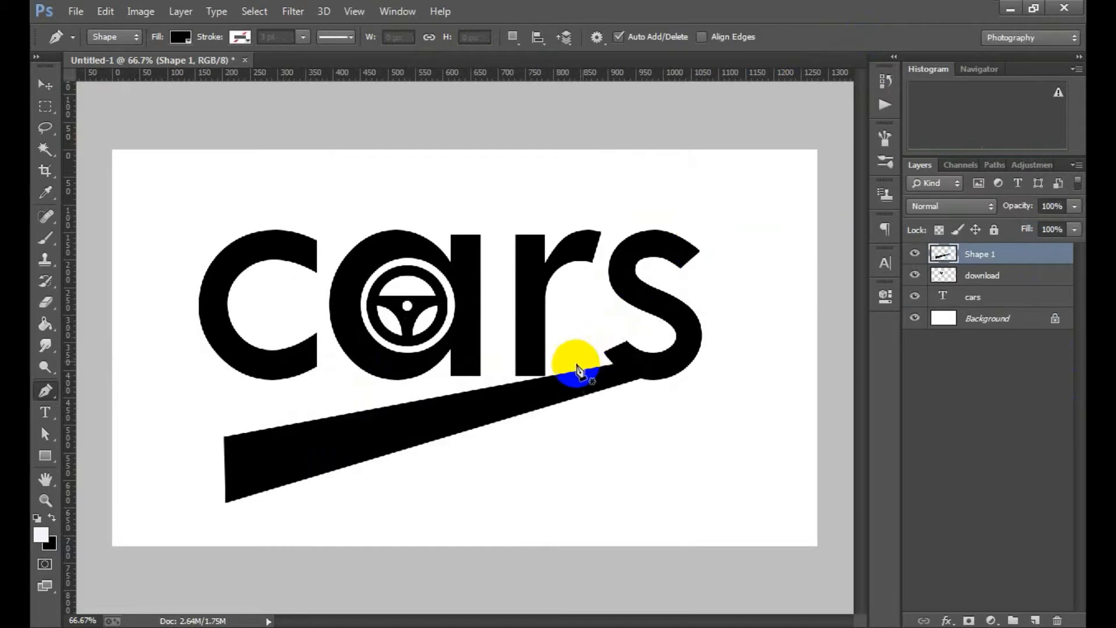
Step: Free-transform the tapered bar, rotating it to about -6.2° and moving it down to about Y 539 px
{"action": "left_click", "coordinate": [399, 384], "text": "ctrl"}
{"action": "left_click_drag", "start_coordinate": [493, 406], "coordinate": [604, 293]}
{"action": "left_click", "coordinate": [498, 358], "text": "ctrl+alt"}
{"action": "left_click", "coordinate": [498, 359], "text": "ctrl"}
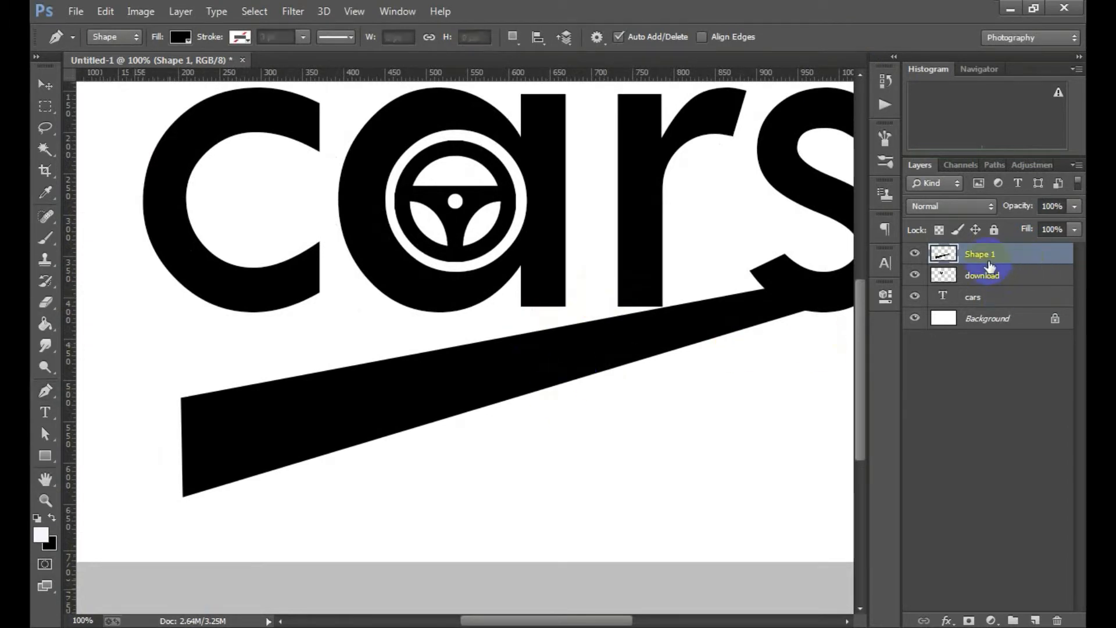
{"action": "key", "text": "ctrl+t"}
{"action": "left_click_drag", "start_coordinate": [835, 282], "coordinate": [814, 265]}
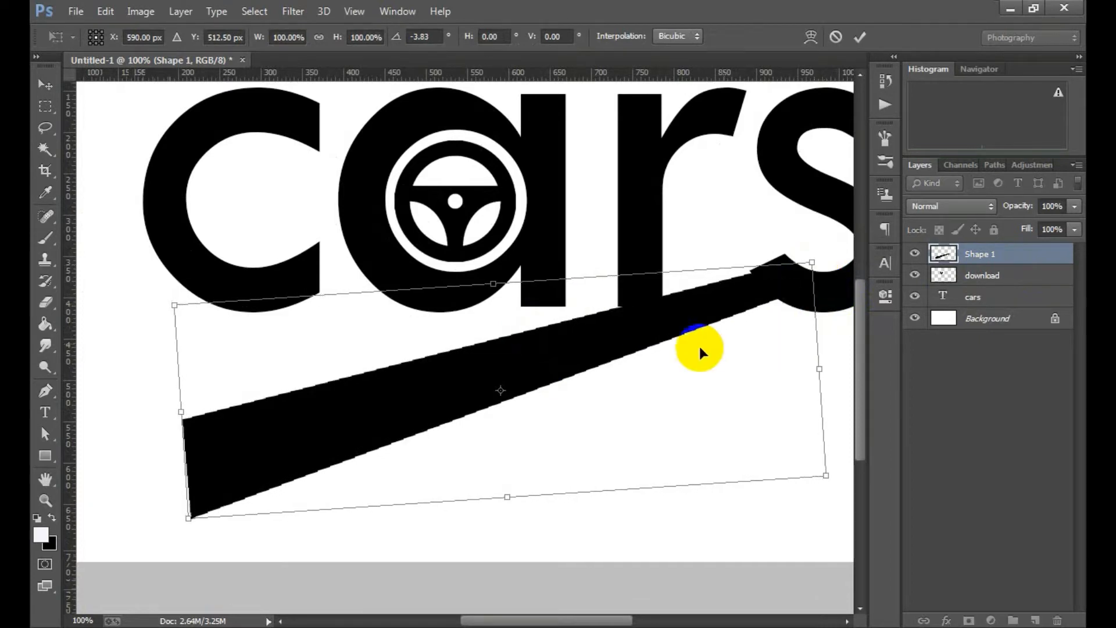
{"action": "left_click_drag", "start_coordinate": [626, 354], "coordinate": [626, 362]}
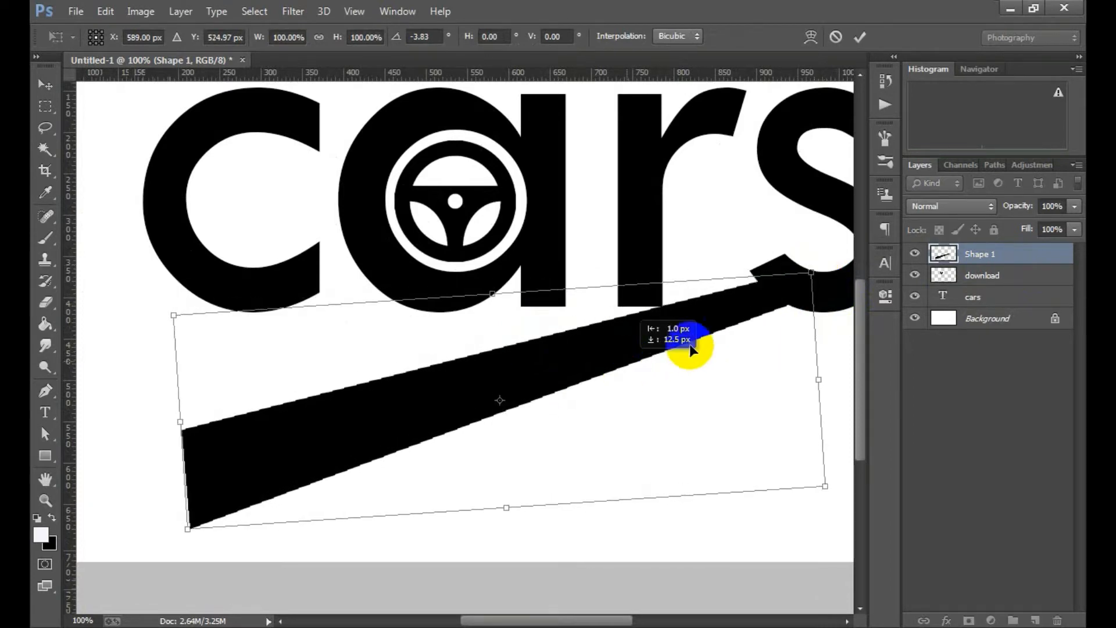
{"action": "left_click_drag", "start_coordinate": [821, 267], "coordinate": [802, 260]}
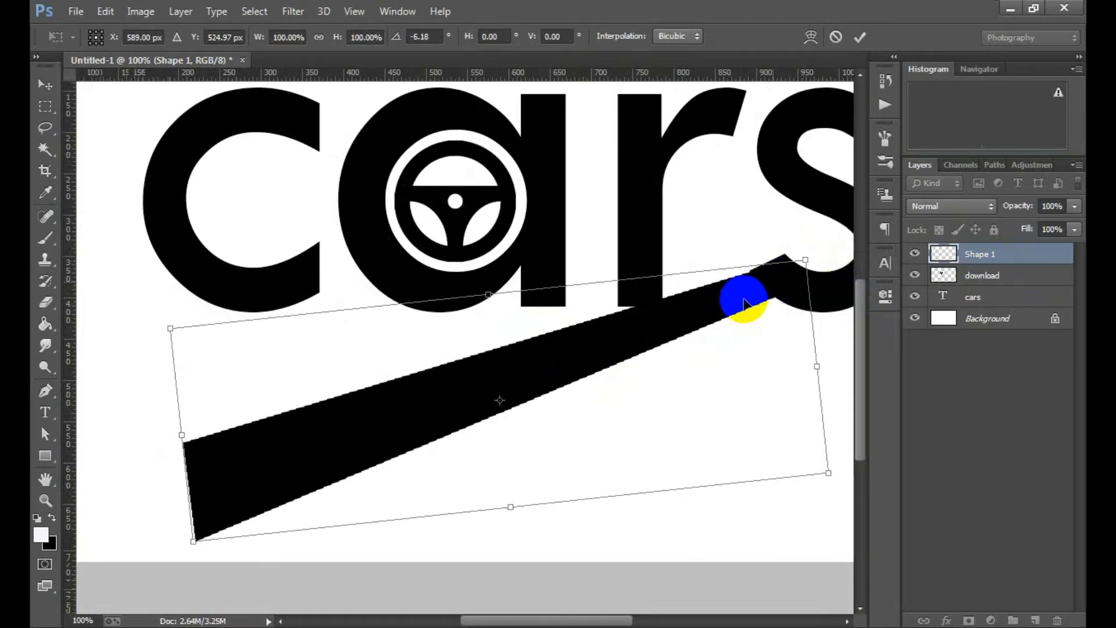
{"action": "left_click_drag", "start_coordinate": [737, 307], "coordinate": [742, 313]}
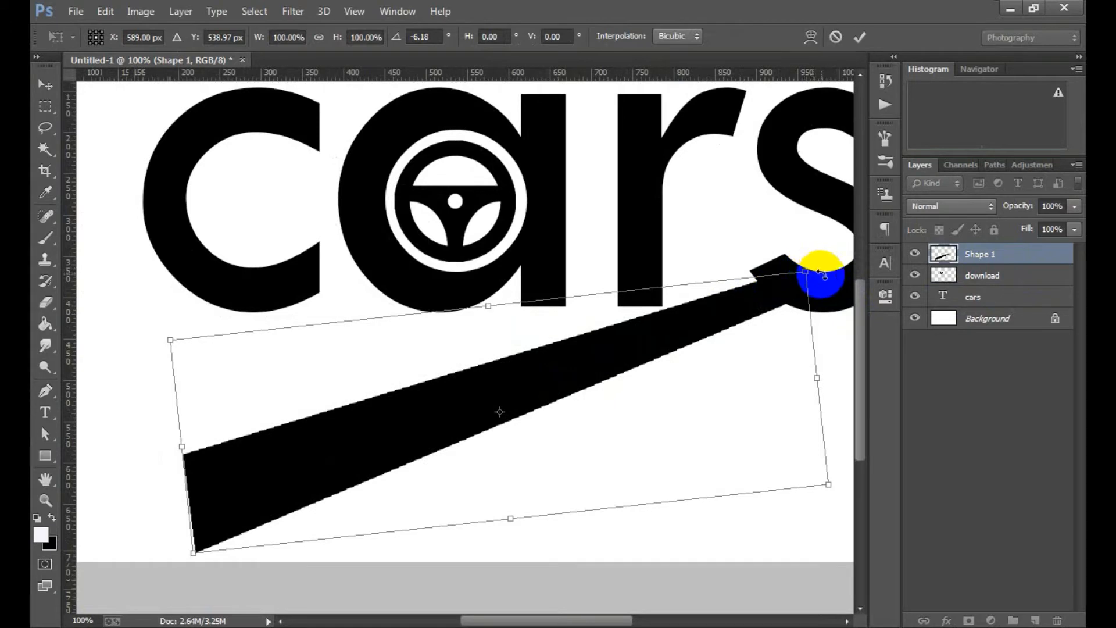
Step: Set the bar's rotation to about -3.3°, move it to about X 586, Y 529 px at the foot of the "s", and apply the transform
{"action": "left_click_drag", "start_coordinate": [823, 277], "coordinate": [813, 266]}
{"action": "left_click_drag", "start_coordinate": [813, 266], "coordinate": [808, 266]}
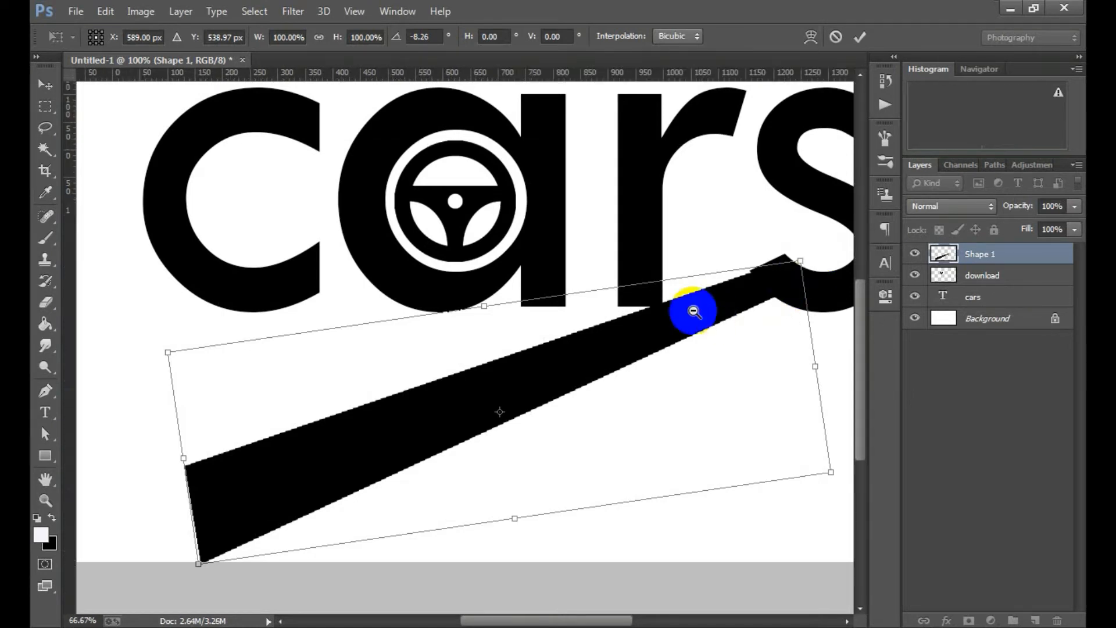
{"action": "left_click", "coordinate": [693, 311], "text": "alt"}
{"action": "left_click", "coordinate": [693, 311], "text": "alt"}
{"action": "left_click_drag", "start_coordinate": [605, 331], "coordinate": [629, 347]}
{"action": "left_click", "coordinate": [543, 346], "text": "ctrl"}
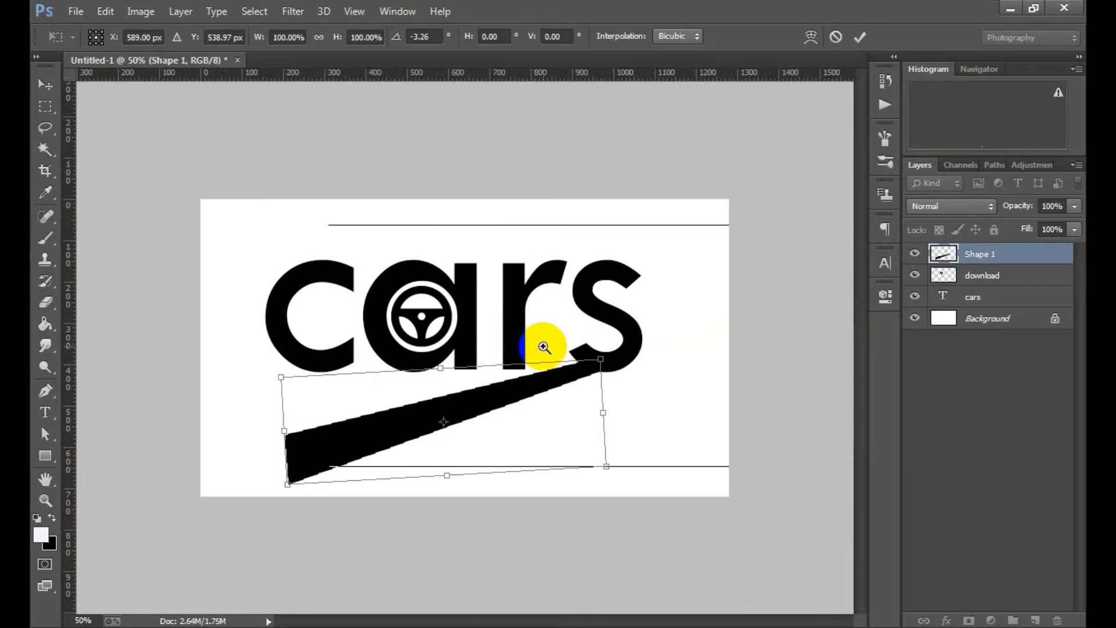
{"action": "left_click_drag", "start_coordinate": [550, 404], "coordinate": [548, 397]}
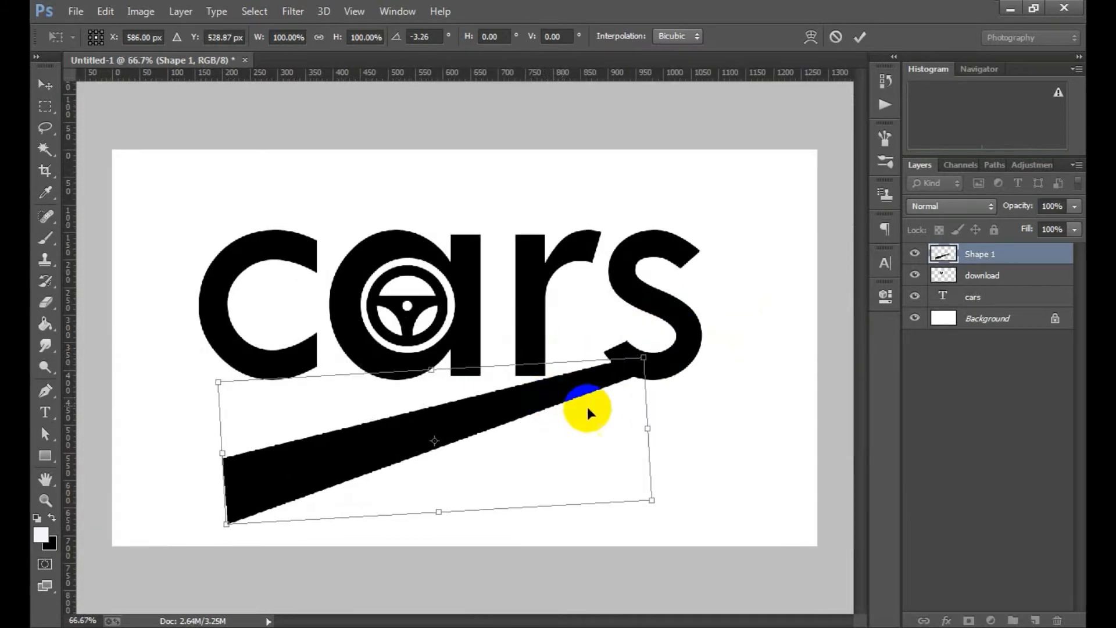
{"action": "left_click", "coordinate": [864, 37]}
Step: Draw a small closed four-sided dash with the Pen tool, about 70 × 49 px, inside the wide end of the tapered bar
{"action": "left_click", "coordinate": [427, 377], "text": "ctrl"}
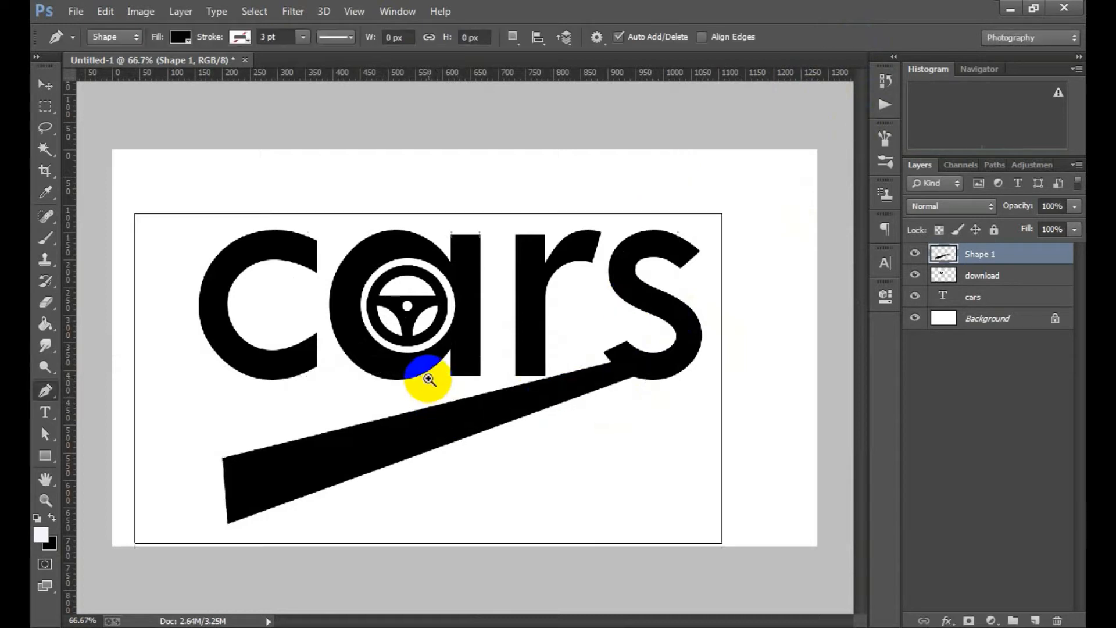
{"action": "left_click_drag", "start_coordinate": [550, 344], "coordinate": [543, 326]}
{"action": "left_click", "coordinate": [542, 326], "text": "ctrl"}
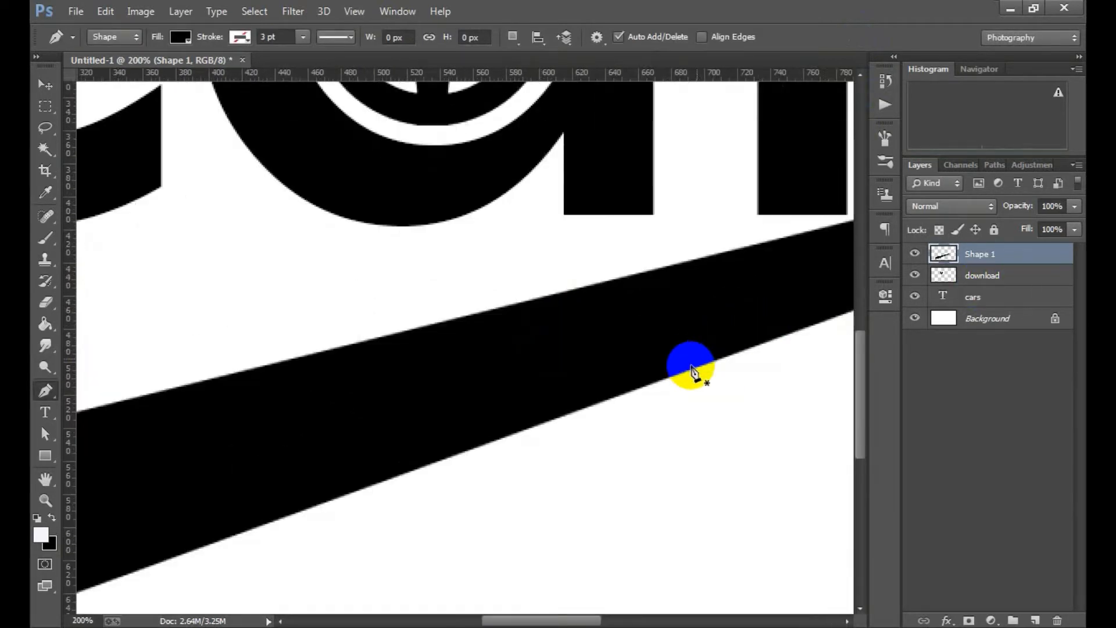
{"action": "left_click", "coordinate": [643, 363], "text": "alt"}
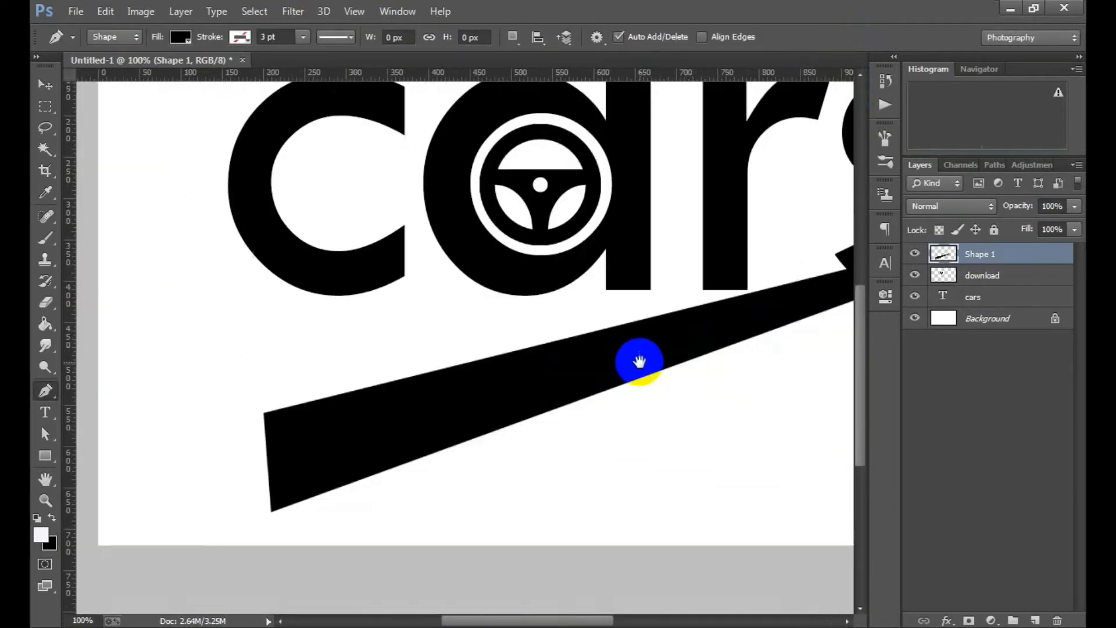
{"action": "left_click_drag", "start_coordinate": [635, 364], "coordinate": [618, 356]}
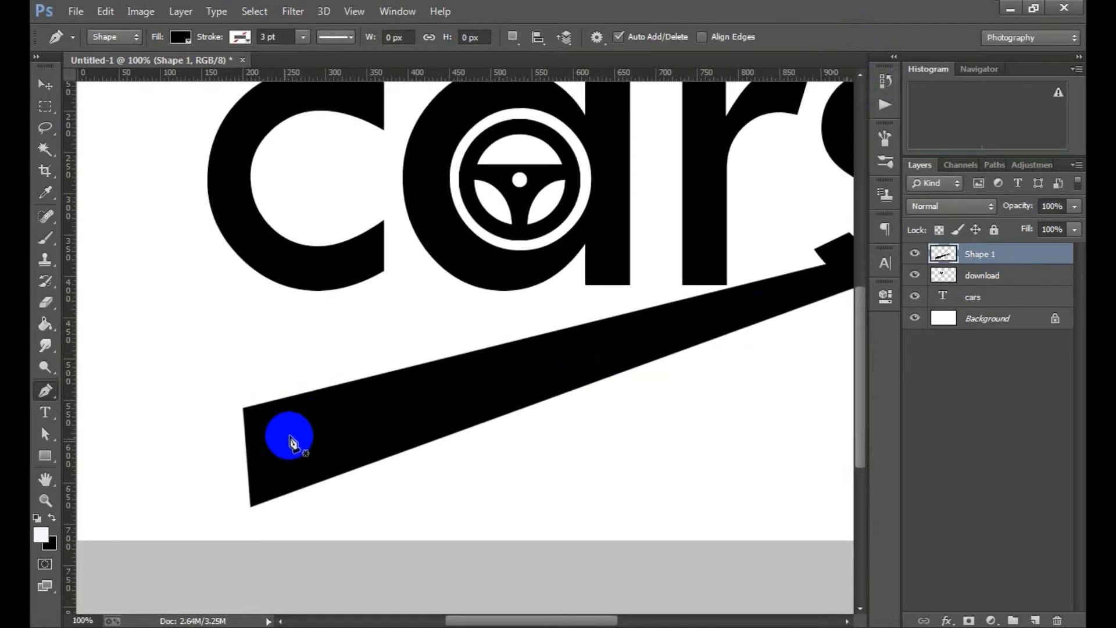
{"action": "left_click", "coordinate": [297, 429]}
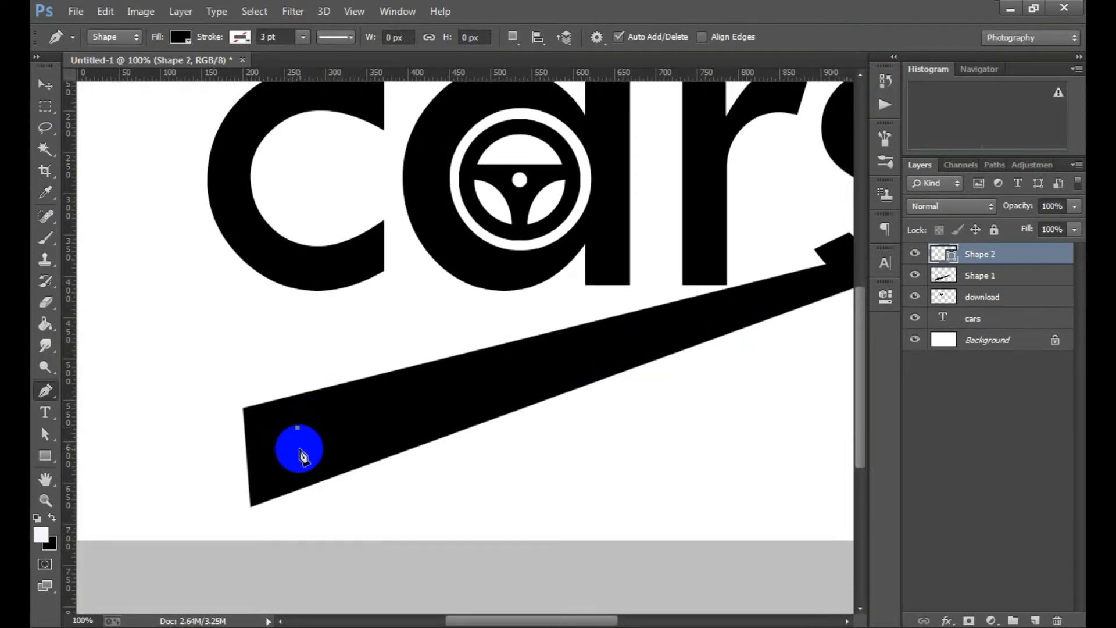
{"action": "left_click", "coordinate": [301, 453]}
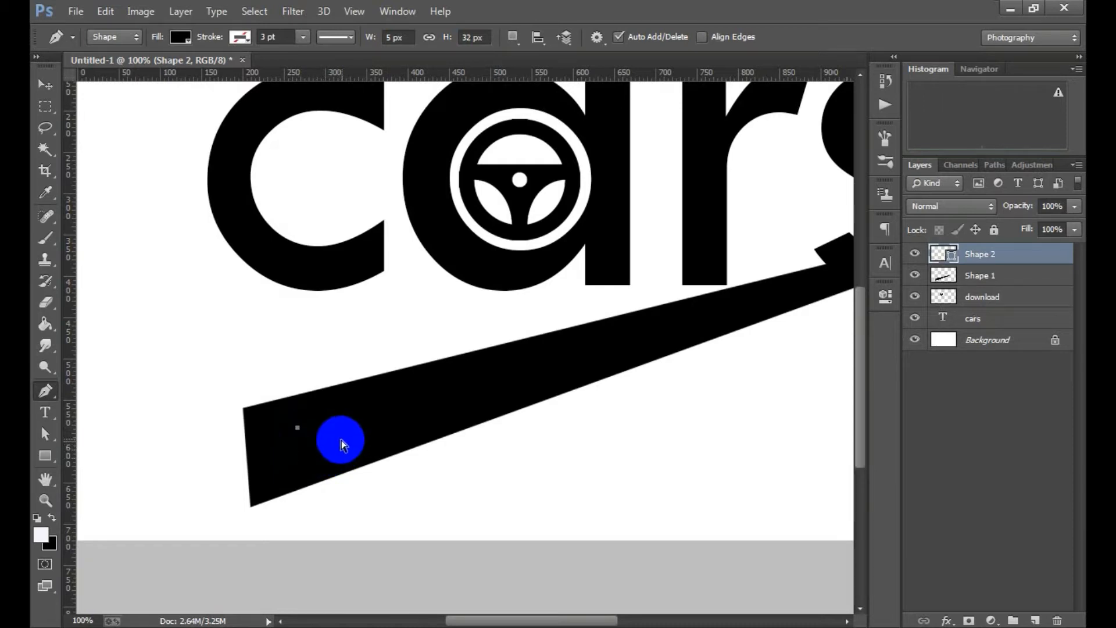
{"action": "left_click", "coordinate": [300, 459]}
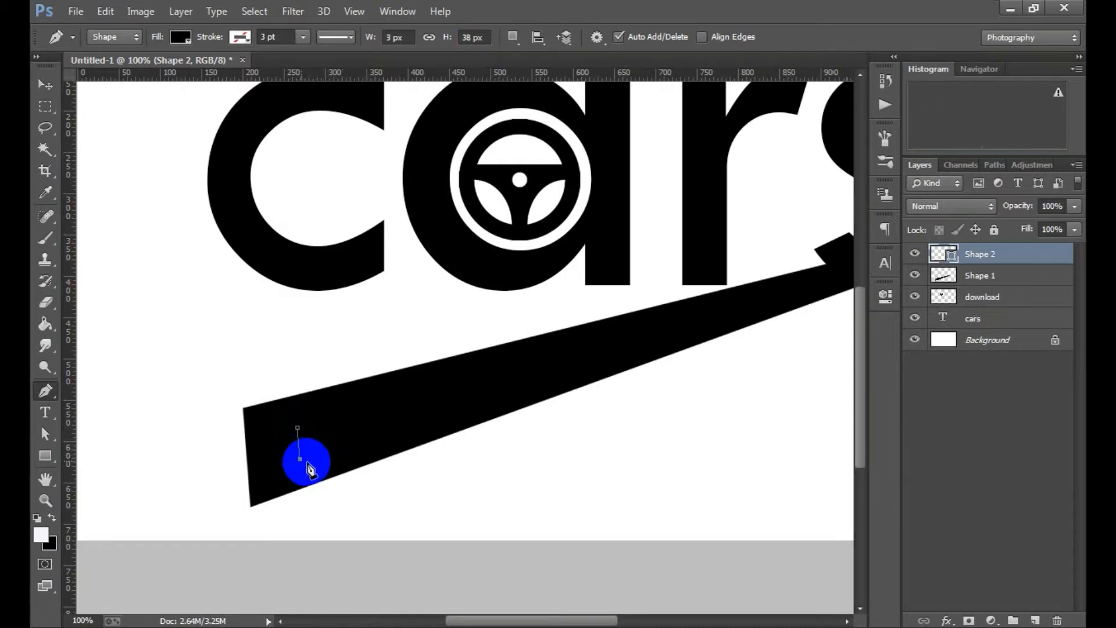
{"action": "left_click", "coordinate": [346, 418]}
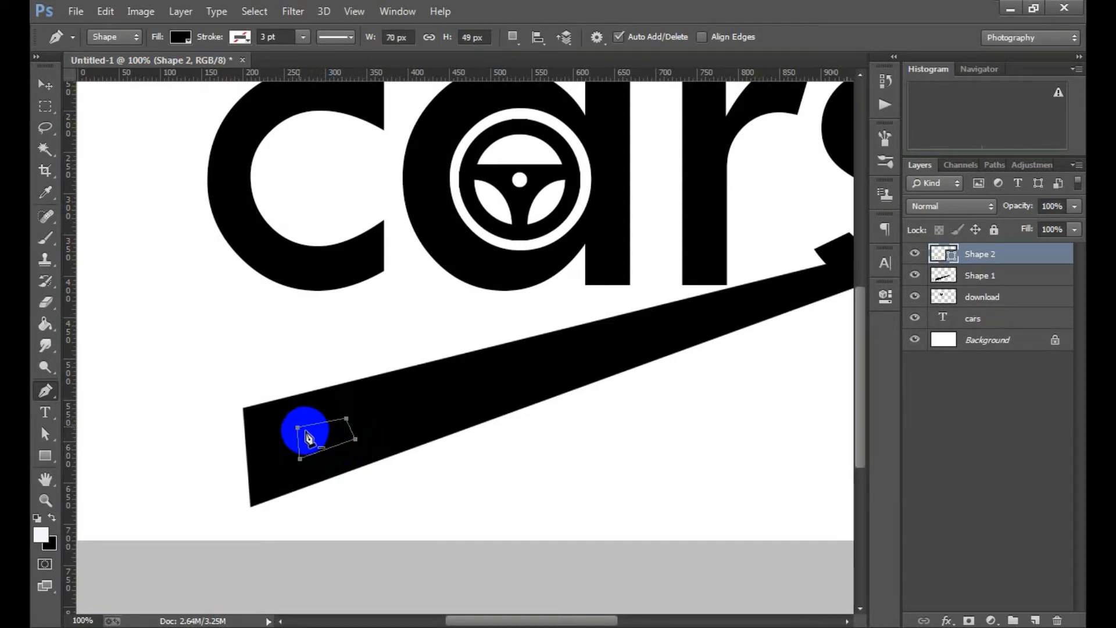
Step: Rasterize the Shape 2 layer and select its four-sided dash with the Magic Wand
{"action": "right_click", "coordinate": [993, 256]}
{"action": "left_click", "coordinate": [730, 221]}
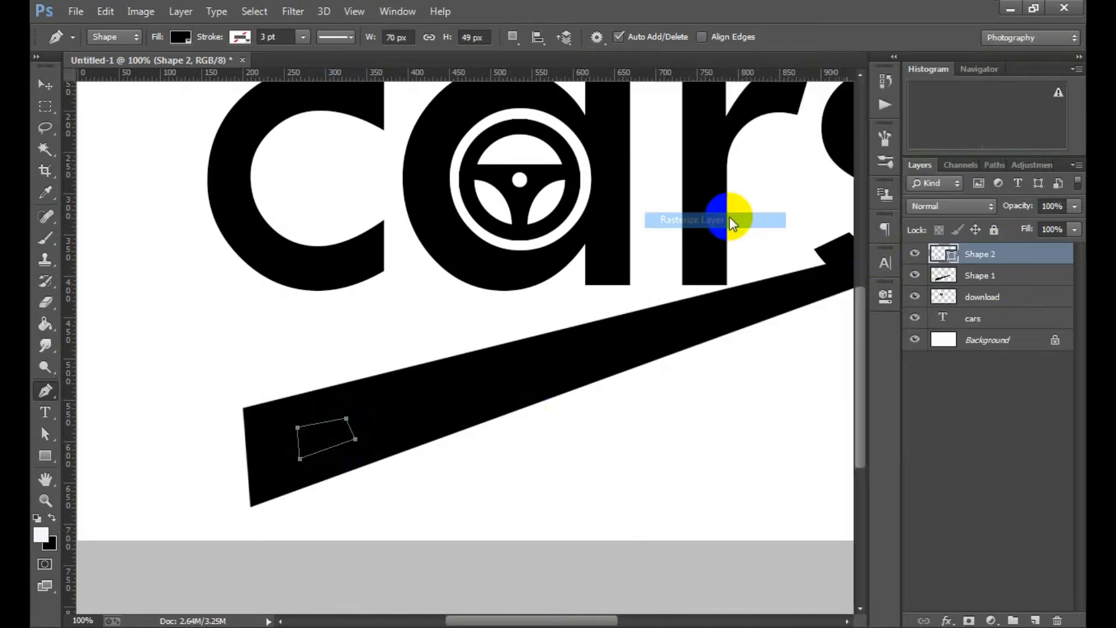
{"action": "left_click", "coordinate": [45, 148]}
{"action": "left_click", "coordinate": [301, 429]}
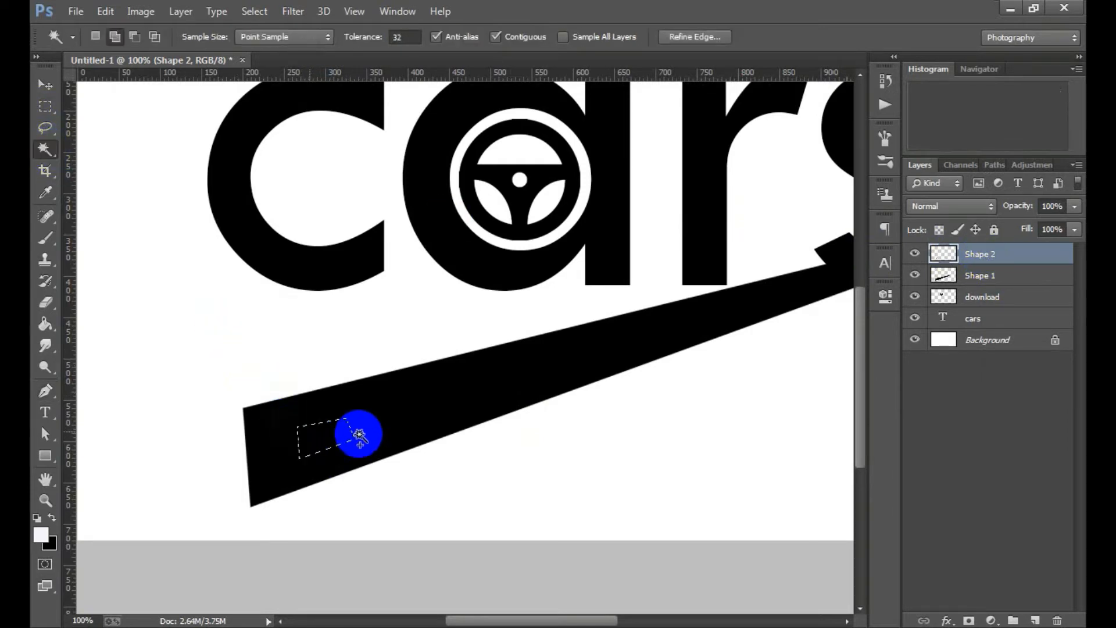
Step: Cut the selected dash outline out of the tapered bar on the Shape 1 layer
{"action": "left_click", "coordinate": [949, 279]}
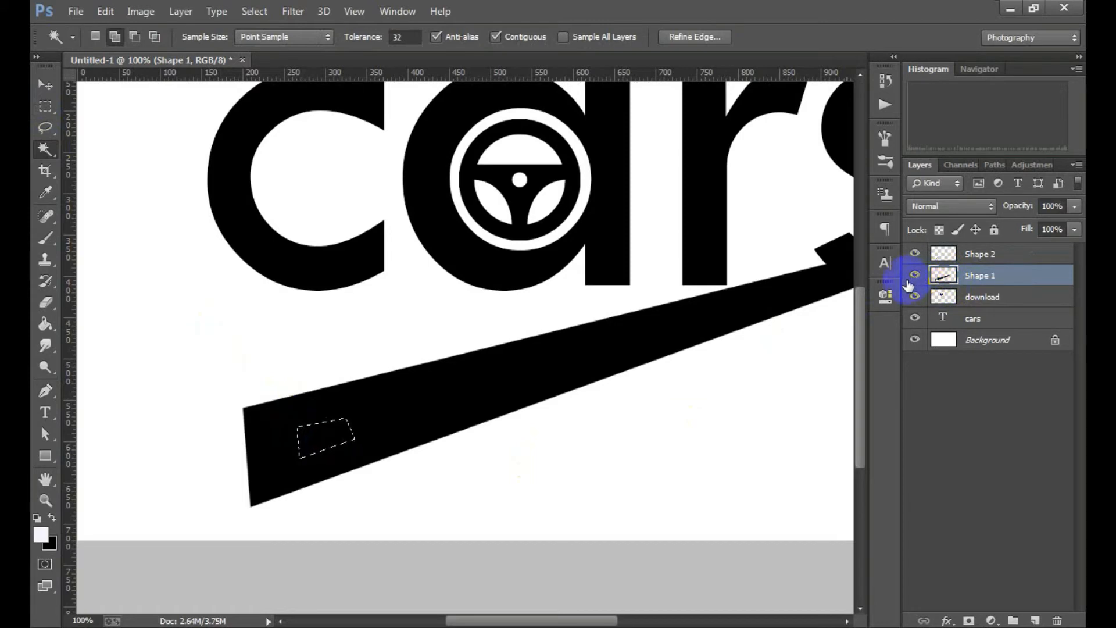
{"action": "key", "text": "ctrl+t"}
{"action": "left_click", "coordinate": [553, 249]}
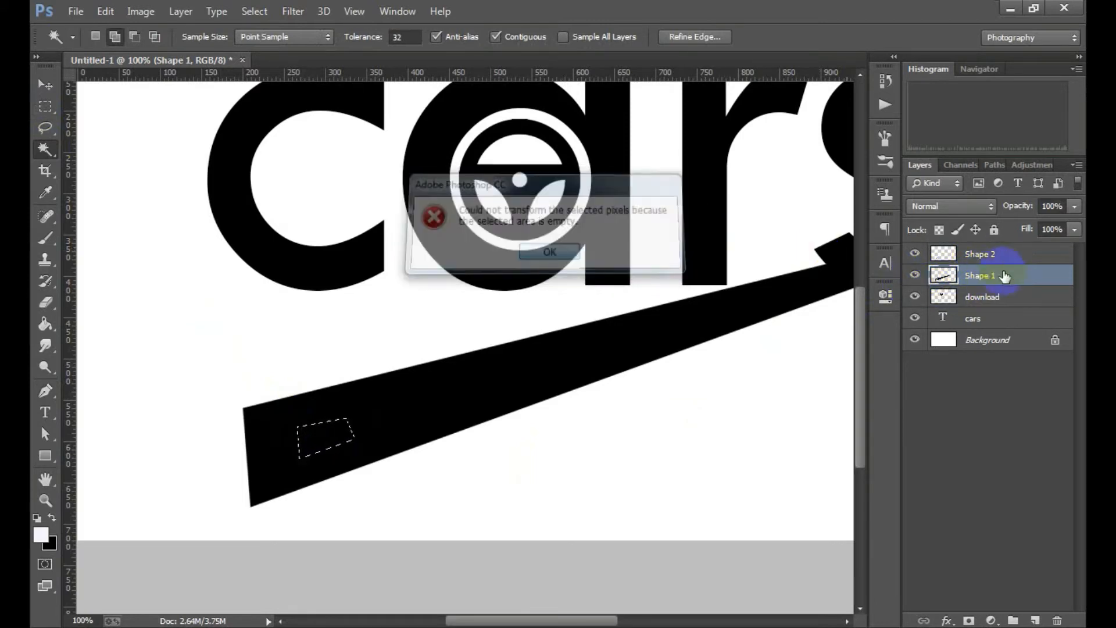
Step: Scale the Shape 2 dash to 71.43%, move it along the bar to X 450, Y 548.5 px, and cut its outline from Shape 1
{"action": "left_click", "coordinate": [1016, 260]}
{"action": "key", "text": "ctrl+t"}
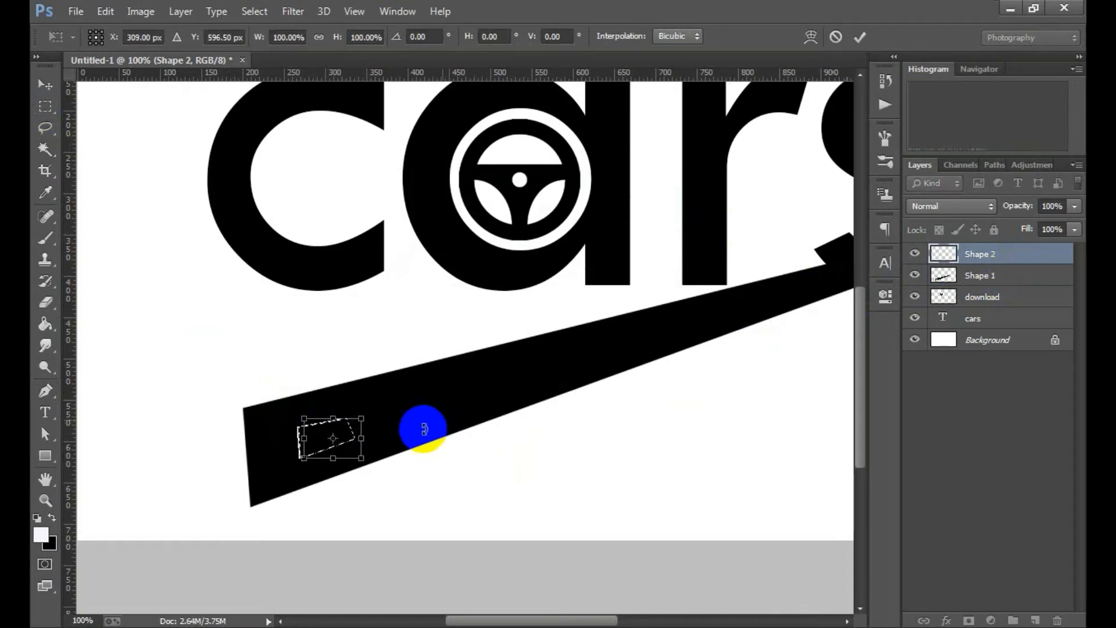
{"action": "left_click_drag", "start_coordinate": [351, 437], "coordinate": [467, 391]}
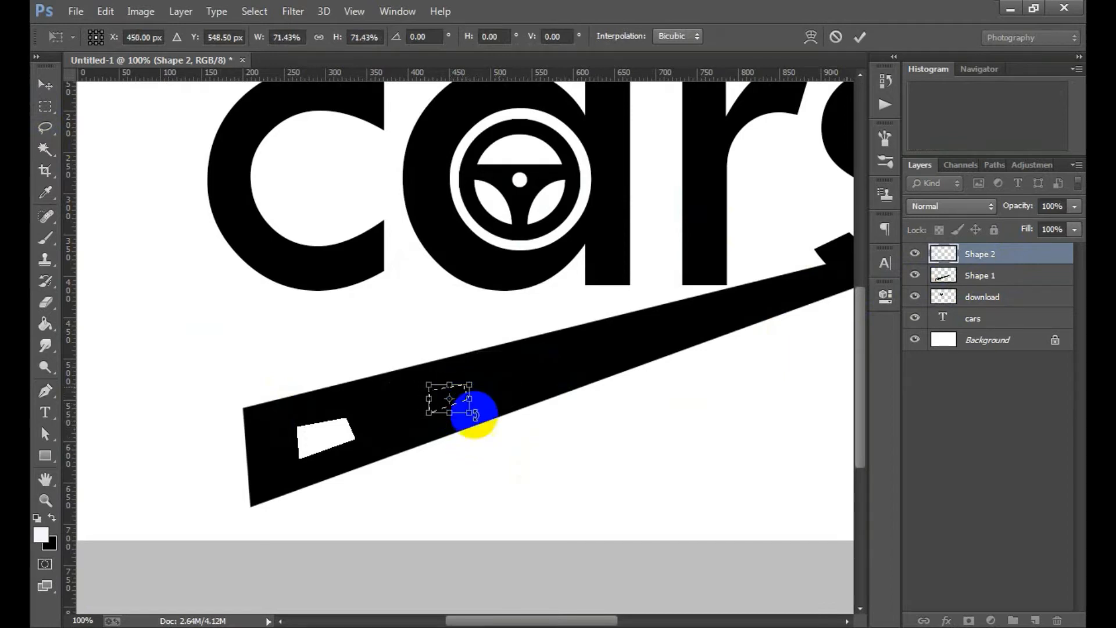
{"action": "left_click", "coordinate": [858, 36]}
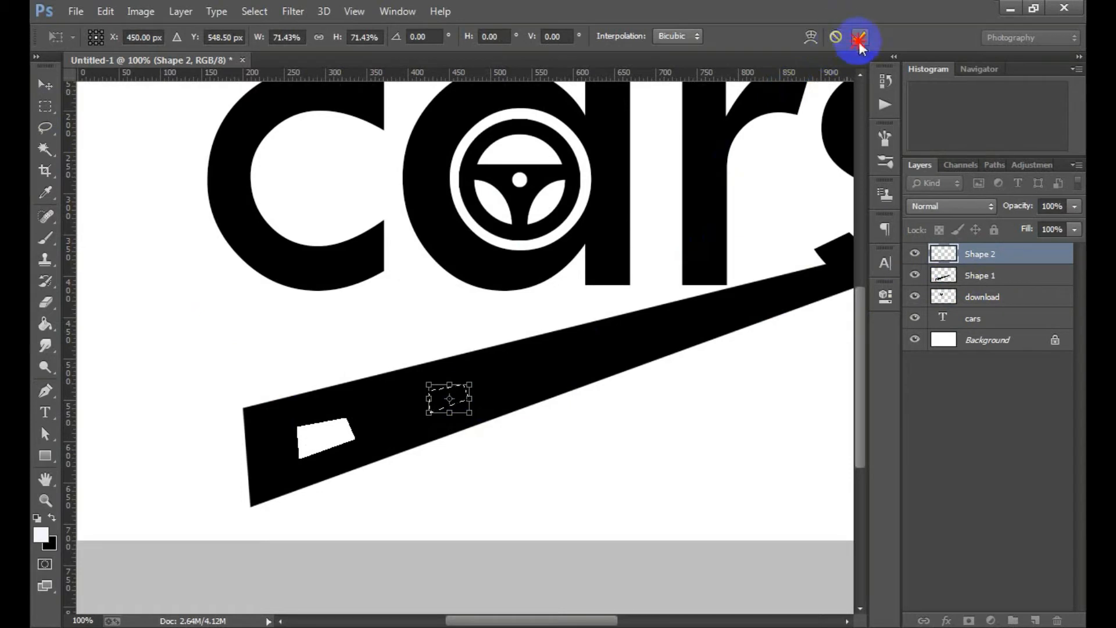
{"action": "left_click", "coordinate": [994, 284]}
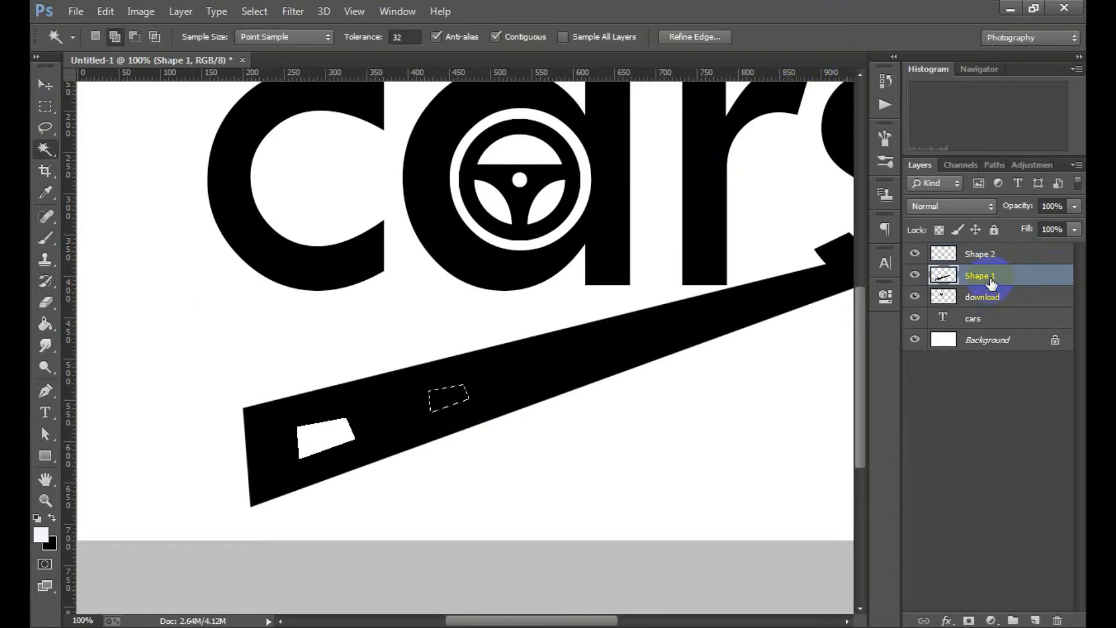
Step: Scale the Shape 2 dash to about 86%, move it to X 575.5, Y 506 px, and cut its outline from Shape 1
{"action": "left_click", "coordinate": [986, 263]}
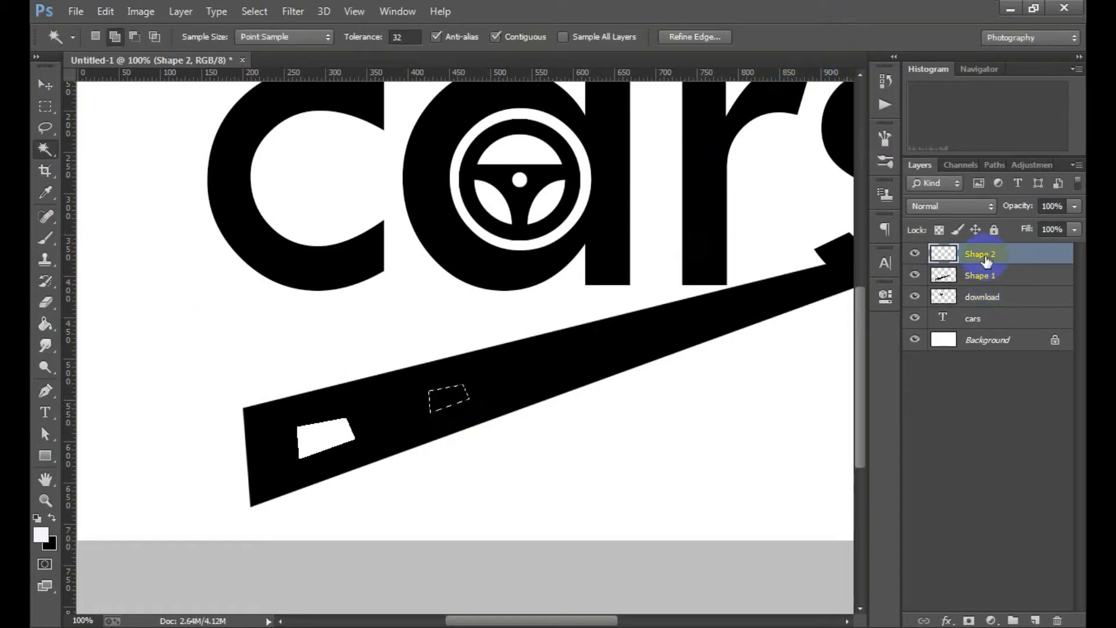
{"action": "key", "text": "ctrl+t"}
{"action": "left_click_drag", "start_coordinate": [454, 392], "coordinate": [559, 359]}
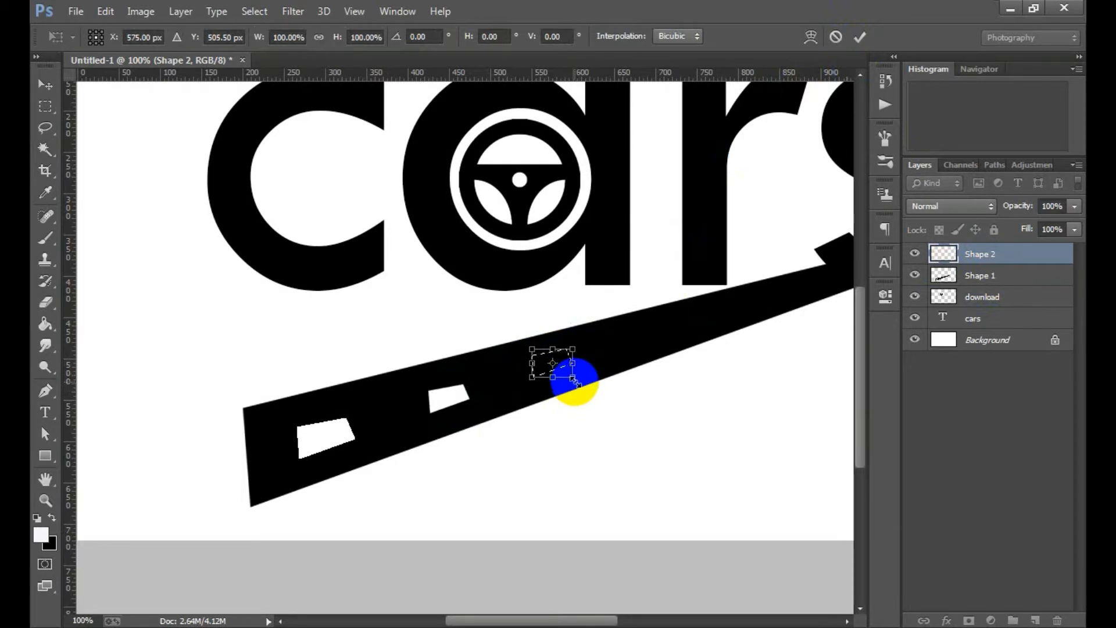
{"action": "left_click_drag", "start_coordinate": [574, 378], "coordinate": [570, 376]}
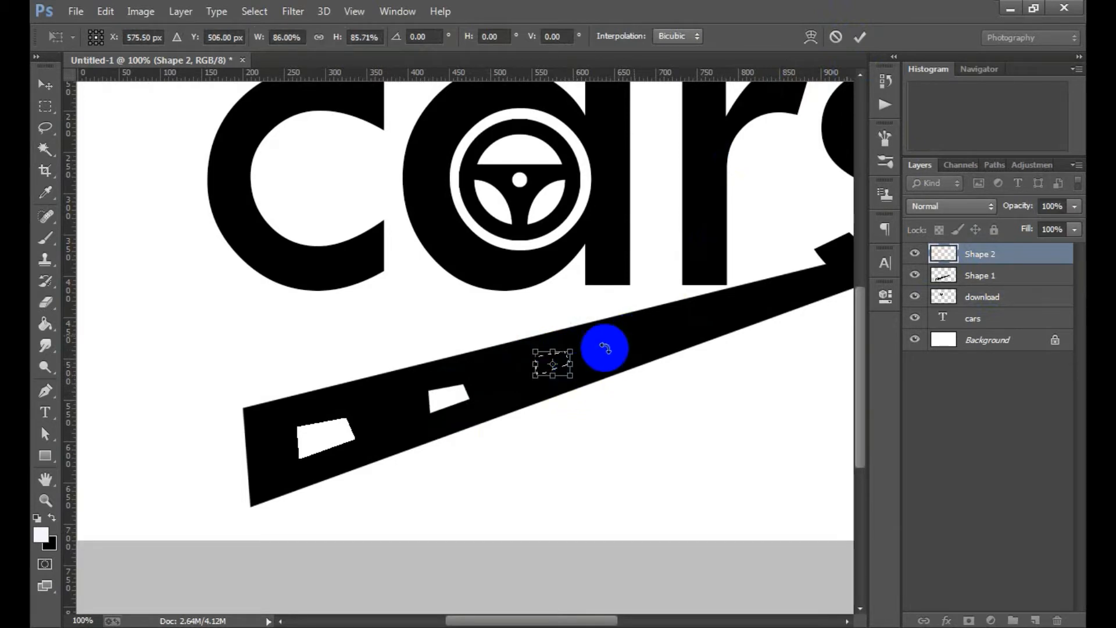
{"action": "left_click", "coordinate": [860, 38]}
{"action": "key", "text": "w"}
{"action": "left_click", "coordinate": [977, 276]}
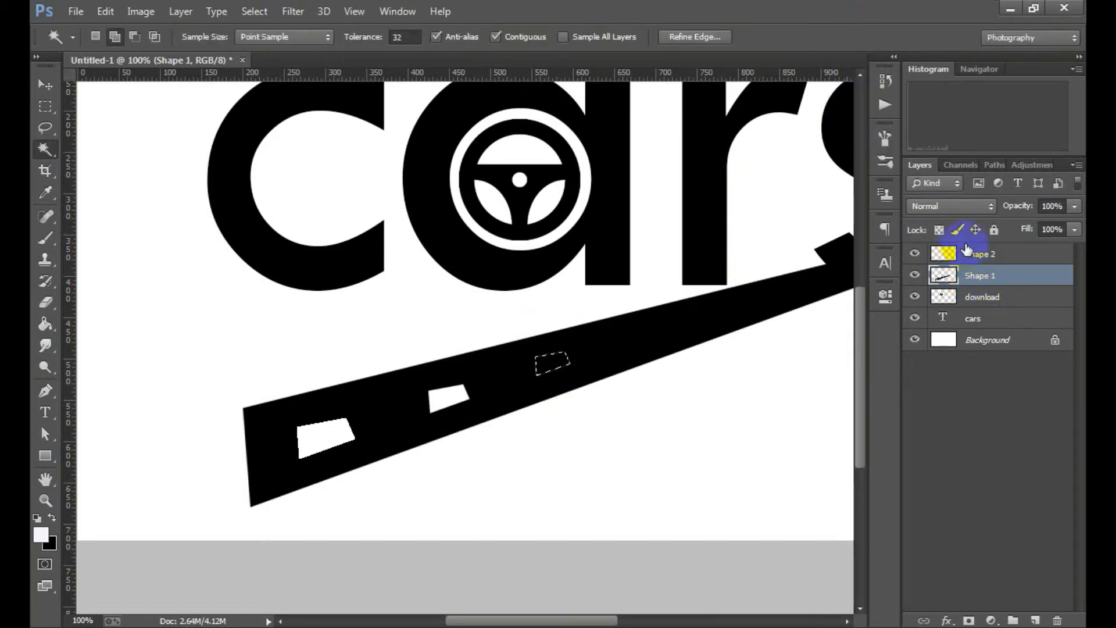
Step: Scale the Shape 2 dash to about 84%, move it to X 697, Y 470.5 px, and cut its outline from Shape 1
{"action": "left_click", "coordinate": [976, 254]}
{"action": "key", "text": "ctrl+t"}
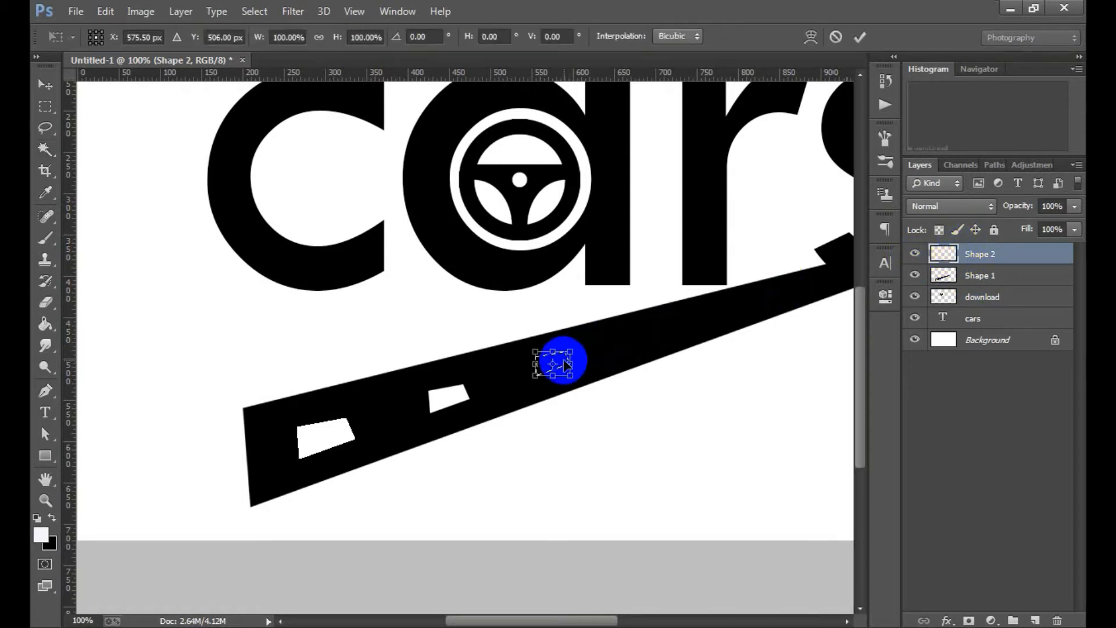
{"action": "left_click_drag", "start_coordinate": [594, 351], "coordinate": [669, 346]}
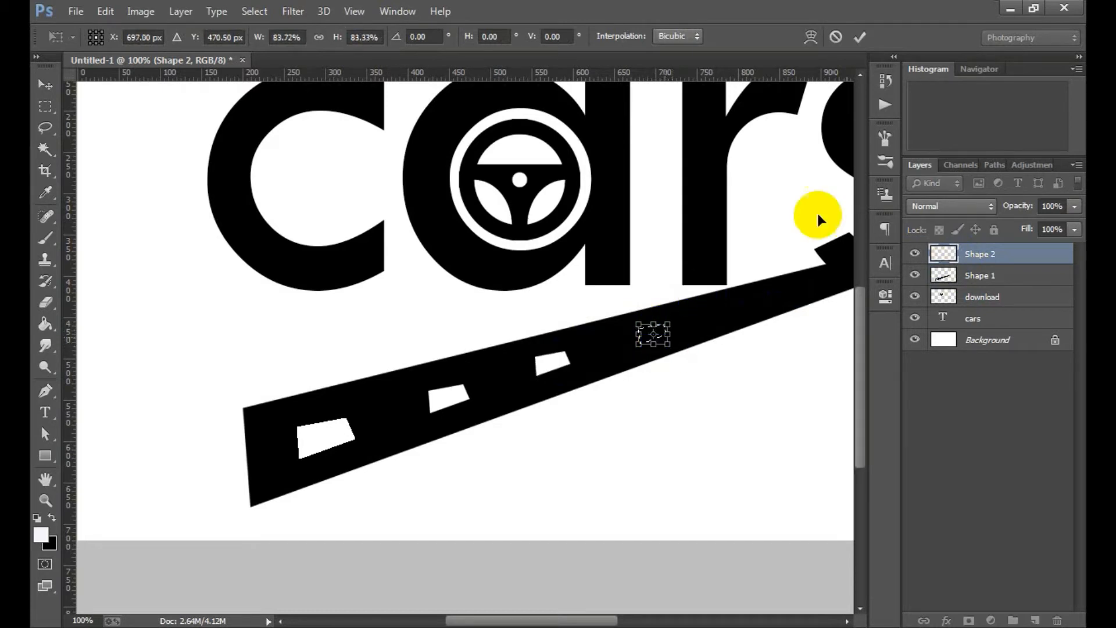
{"action": "left_click", "coordinate": [860, 37]}
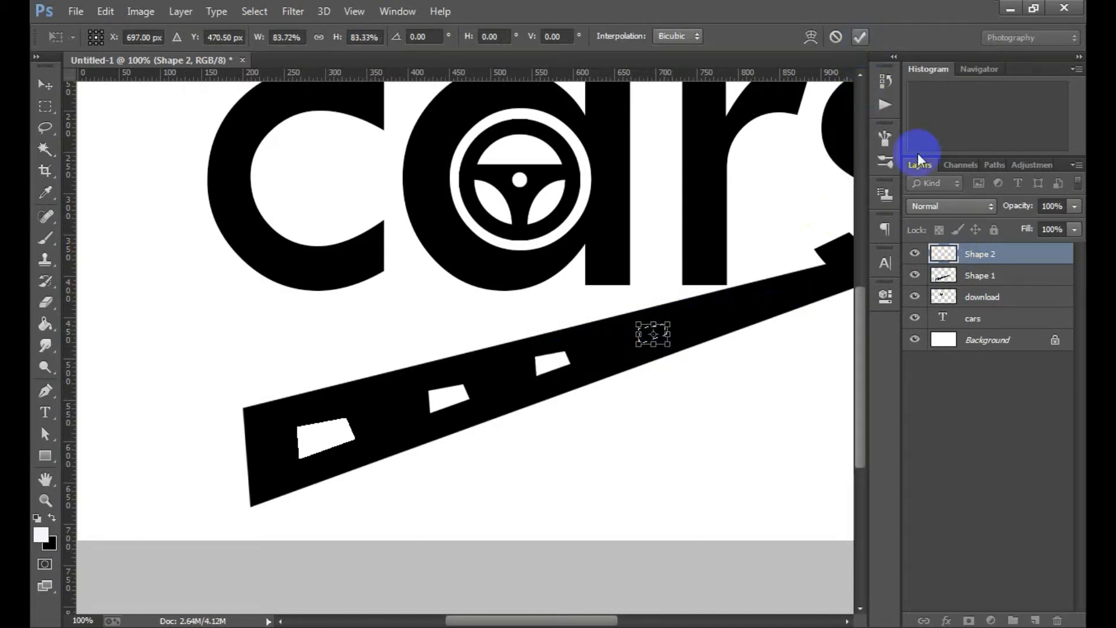
{"action": "left_click", "coordinate": [966, 279]}
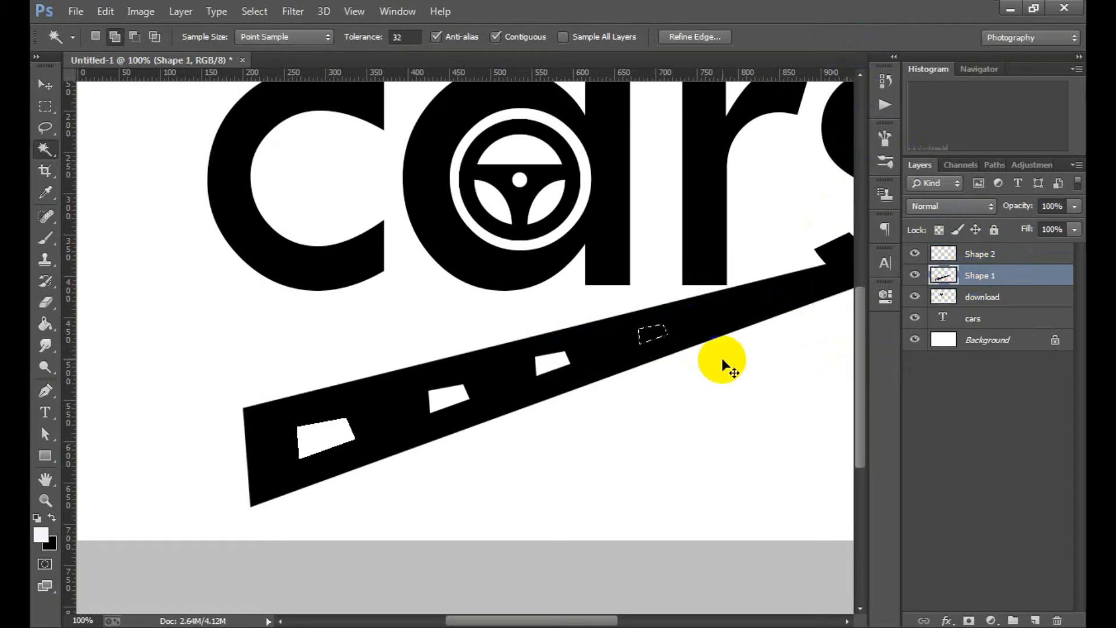
Step: Scale the Shape 2 dash to about 80%, move it to X 817.5, Y 434 px near the narrow end, and apply the transform
{"action": "left_click", "coordinate": [954, 254]}
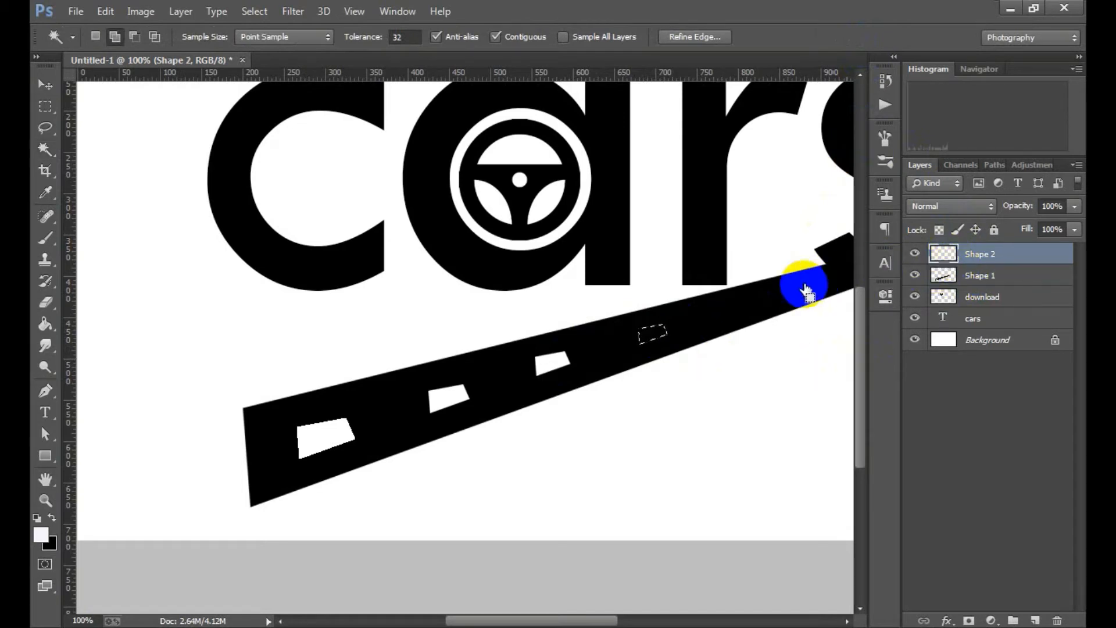
{"action": "key", "text": "ctrl+t"}
{"action": "scroll", "coordinate": [663, 285], "scroll_direction": "up", "scroll_amount": 1}
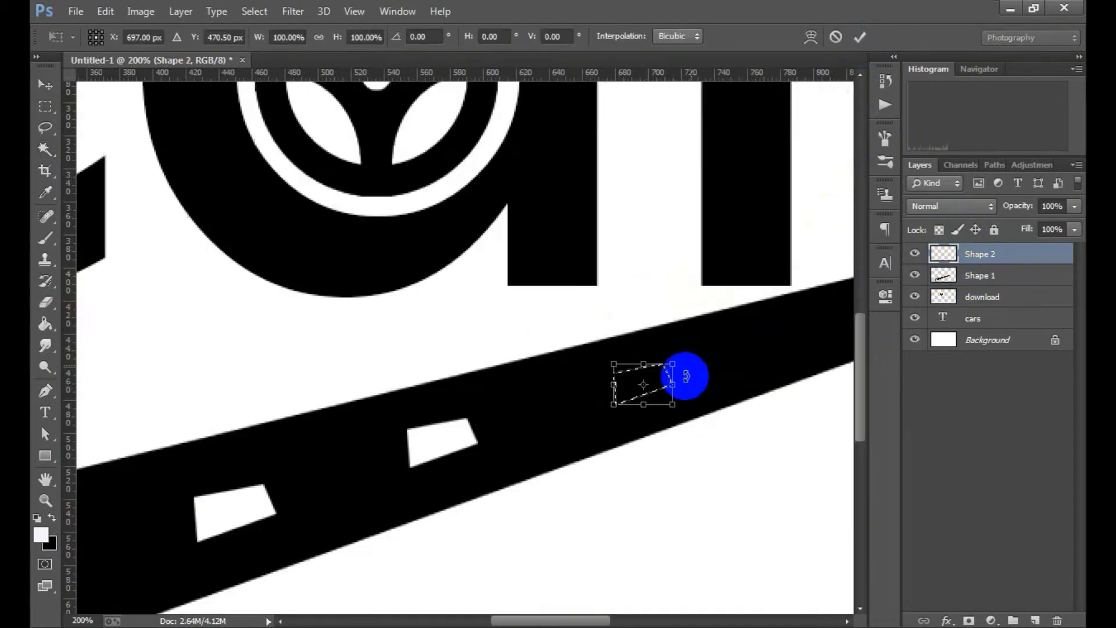
{"action": "left_click_drag", "start_coordinate": [659, 380], "coordinate": [792, 340]}
{"action": "key", "text": "space"}
{"action": "left_click_drag", "start_coordinate": [690, 361], "coordinate": [610, 334]}
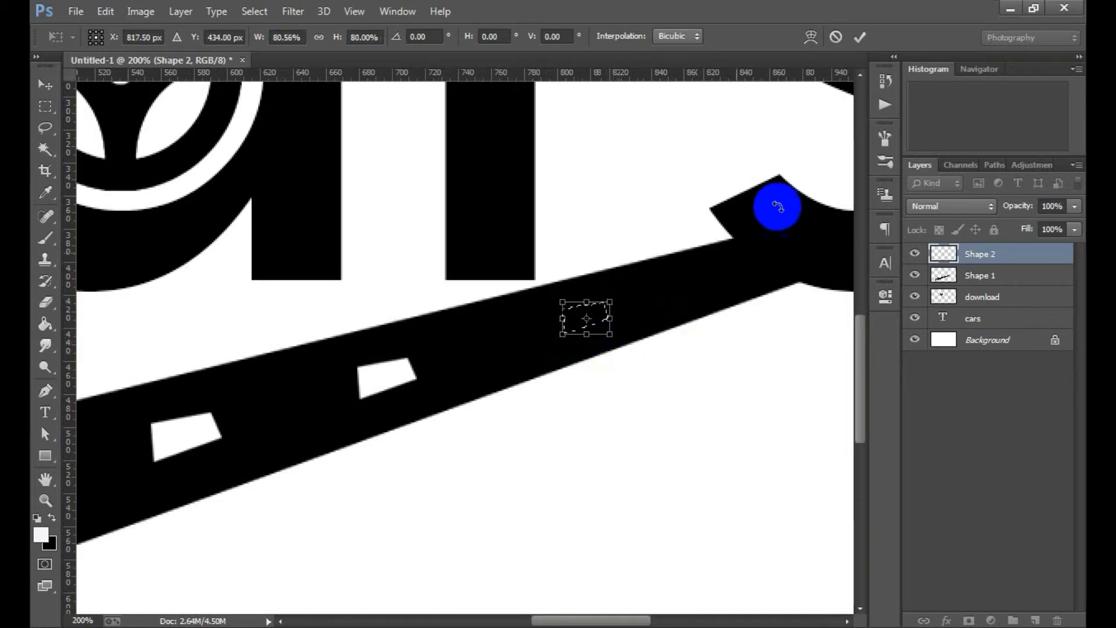
{"action": "left_click", "coordinate": [859, 49]}
Step: Cut the last dash outline from the bar on Shape 1, then clear the selection and hide the Shape 2 layer
{"action": "left_click", "coordinate": [967, 277]}
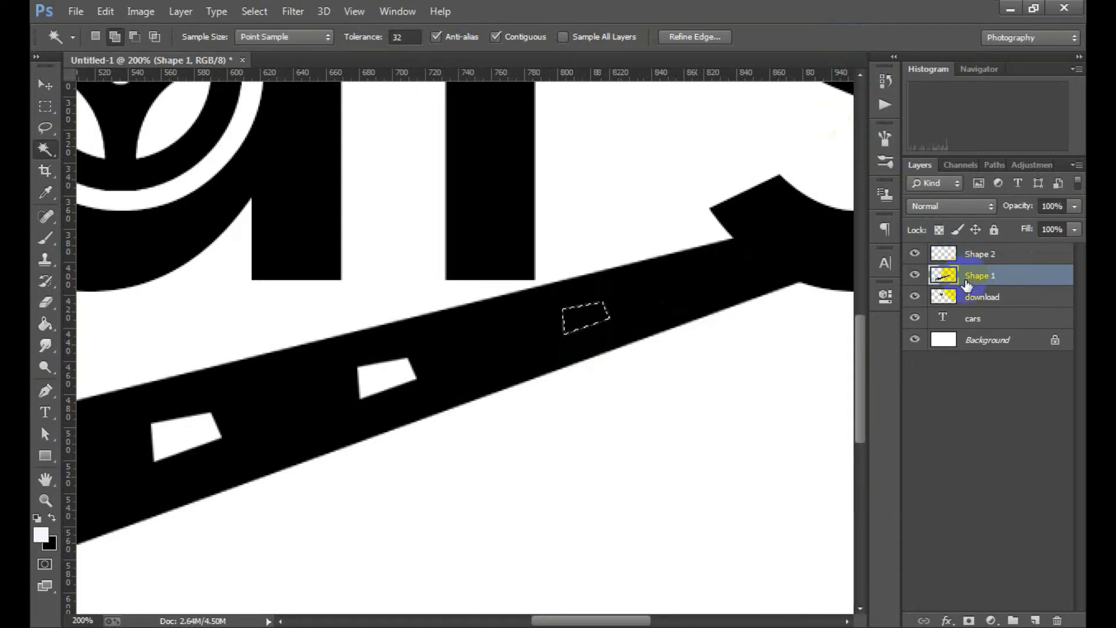
{"action": "key", "text": "ctrl+d"}
{"action": "left_click", "coordinate": [912, 254]}
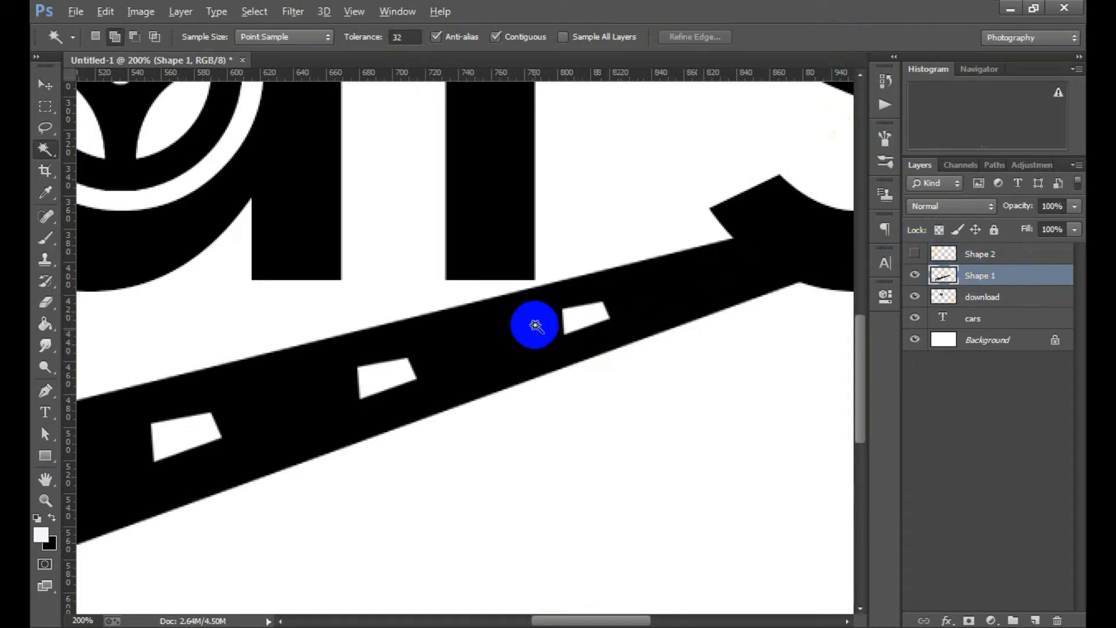
Step: Examine the whole logo at several zoom levels to judge the dashed bar beneath the letters
{"action": "left_click", "coordinate": [540, 326], "text": "alt"}
{"action": "left_click", "coordinate": [538, 326], "text": "alt"}
{"action": "left_click", "coordinate": [538, 327], "text": "alt"}
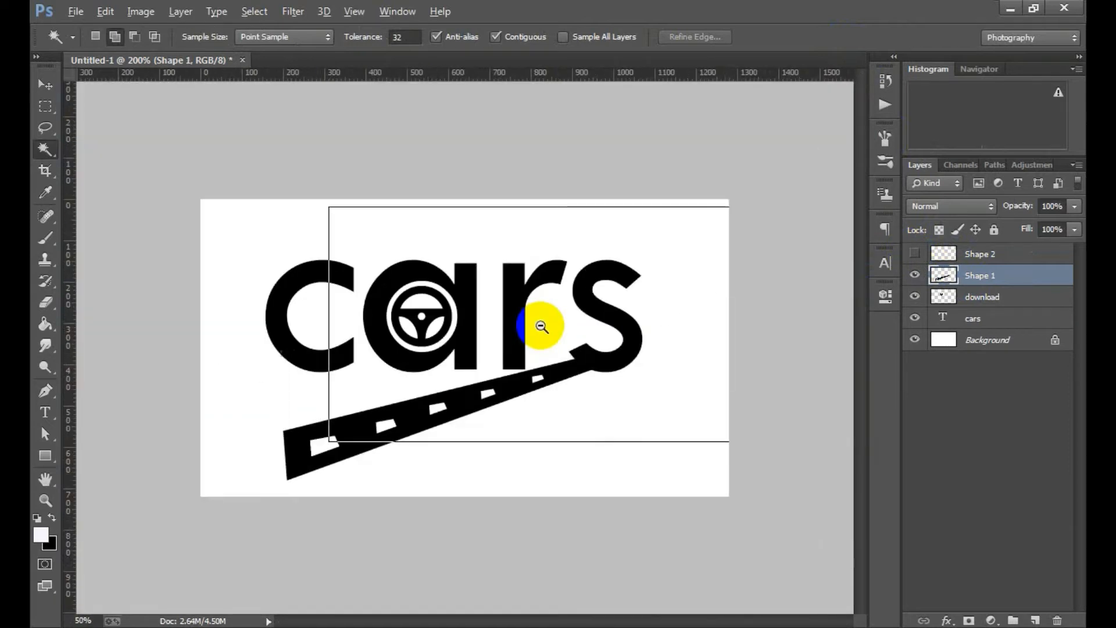
{"action": "left_click", "coordinate": [537, 328], "text": "alt"}
{"action": "left_click", "coordinate": [536, 332], "text": "alt"}
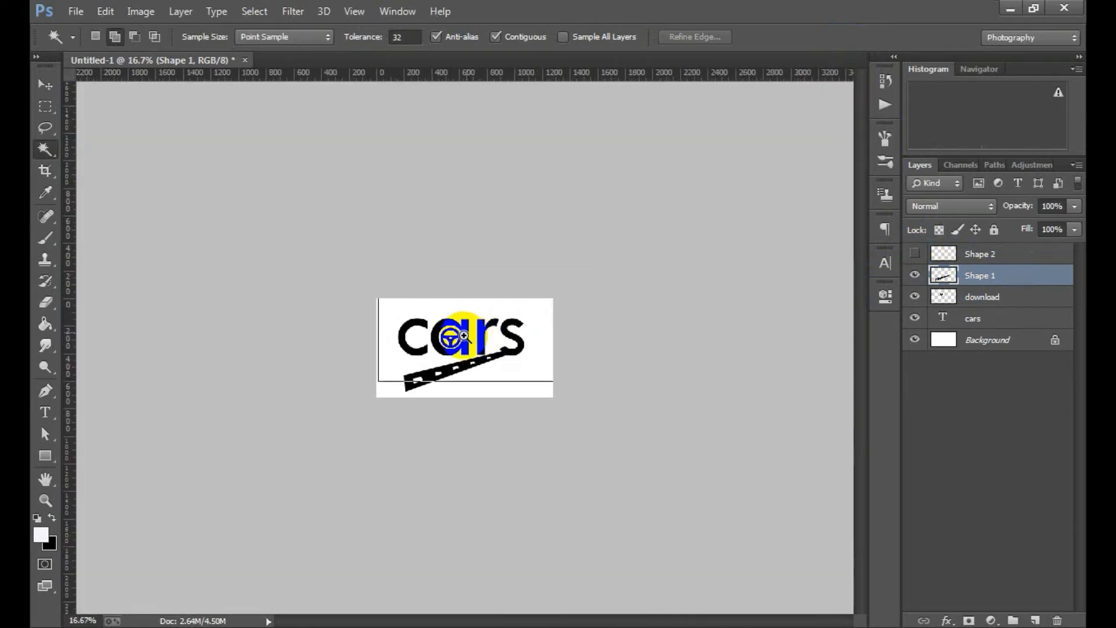
{"action": "left_click", "coordinate": [463, 333], "text": "ctrl"}
{"action": "left_click", "coordinate": [464, 337], "text": "ctrl"}
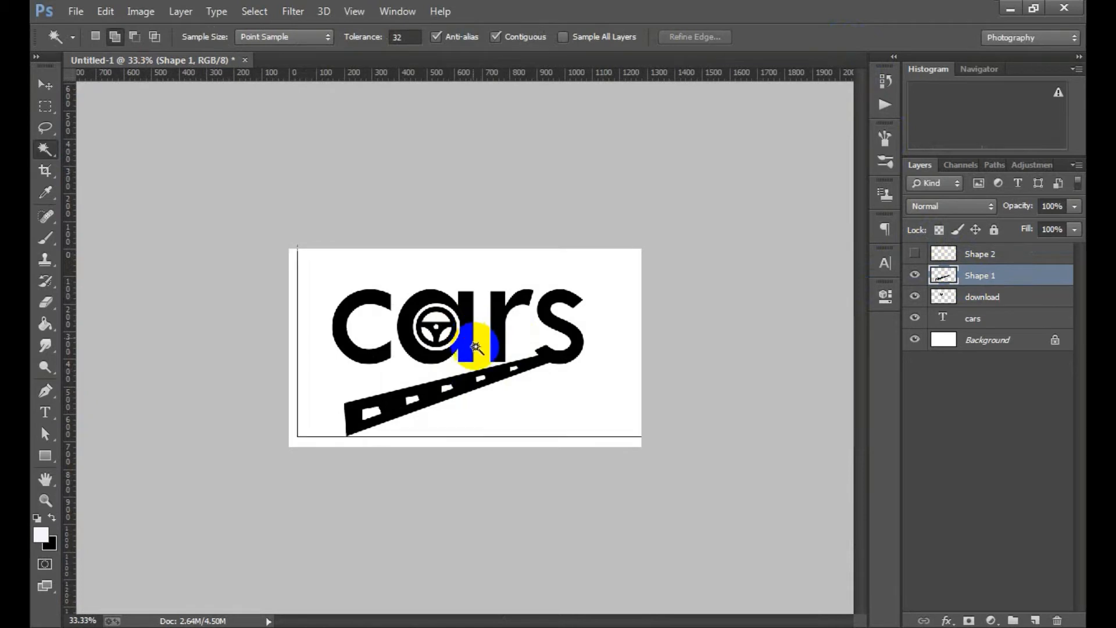
{"action": "left_click", "coordinate": [467, 343], "text": "ctrl"}
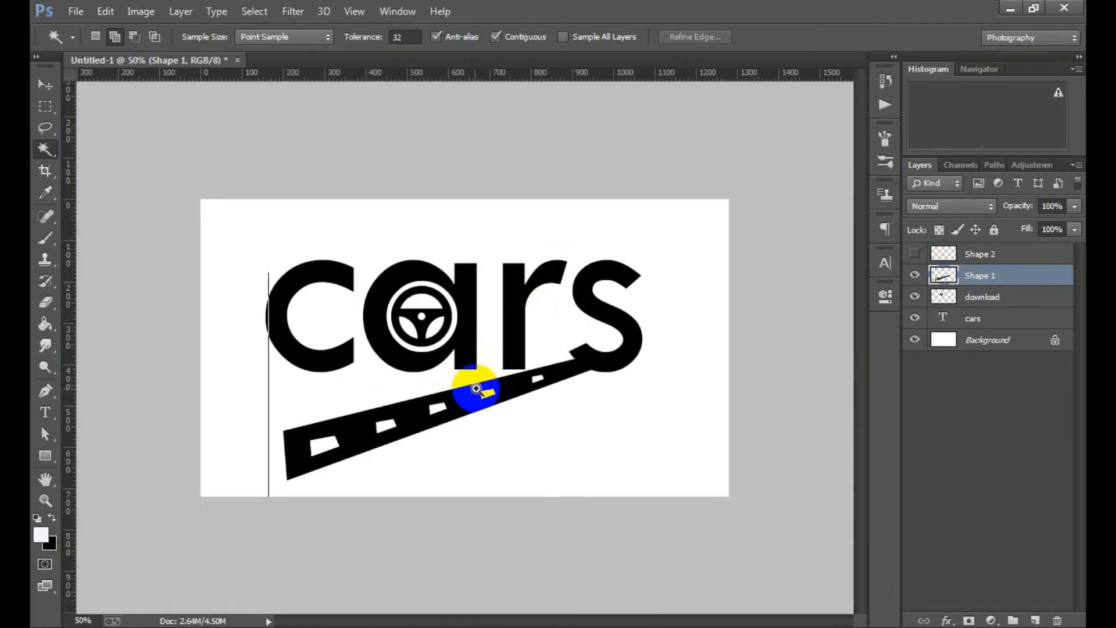
{"action": "left_click", "coordinate": [474, 386], "text": "ctrl"}
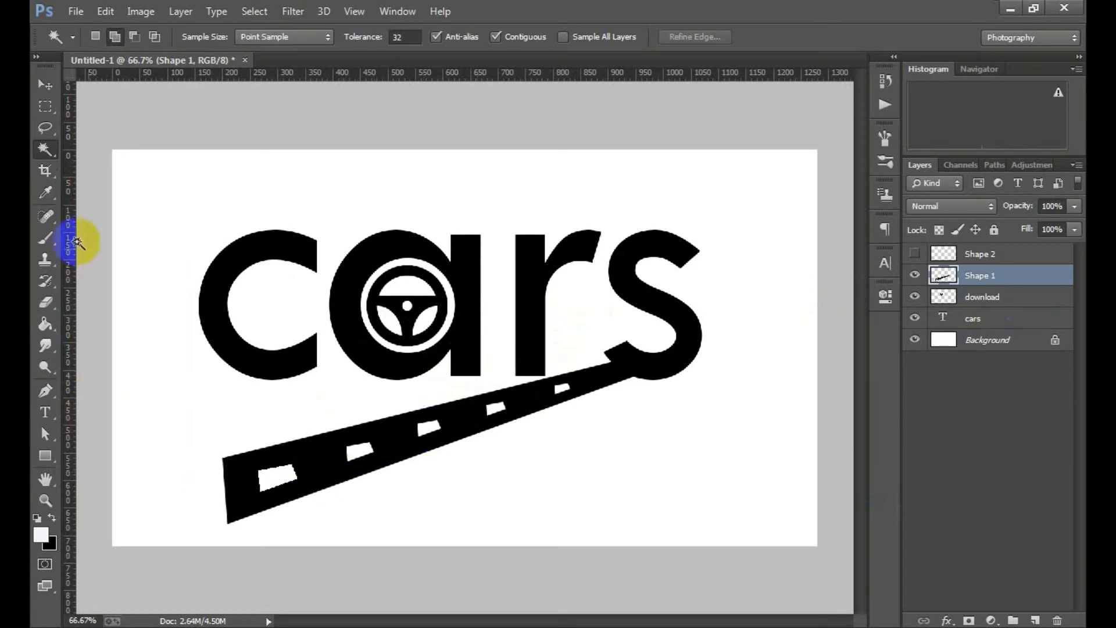
Step: Draw an open Pen tool path about 669 px wide and 231 px high inside the road bar, following its wide end and lower edge
{"action": "left_click", "coordinate": [47, 388]}
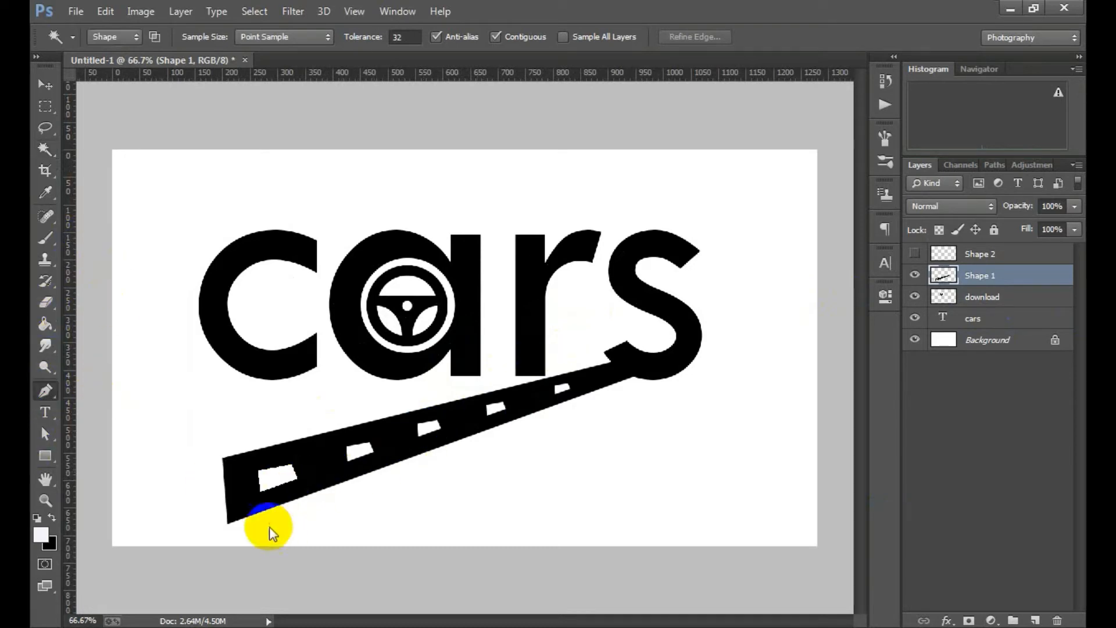
{"action": "left_click", "coordinate": [235, 465]}
{"action": "left_click", "coordinate": [239, 513]}
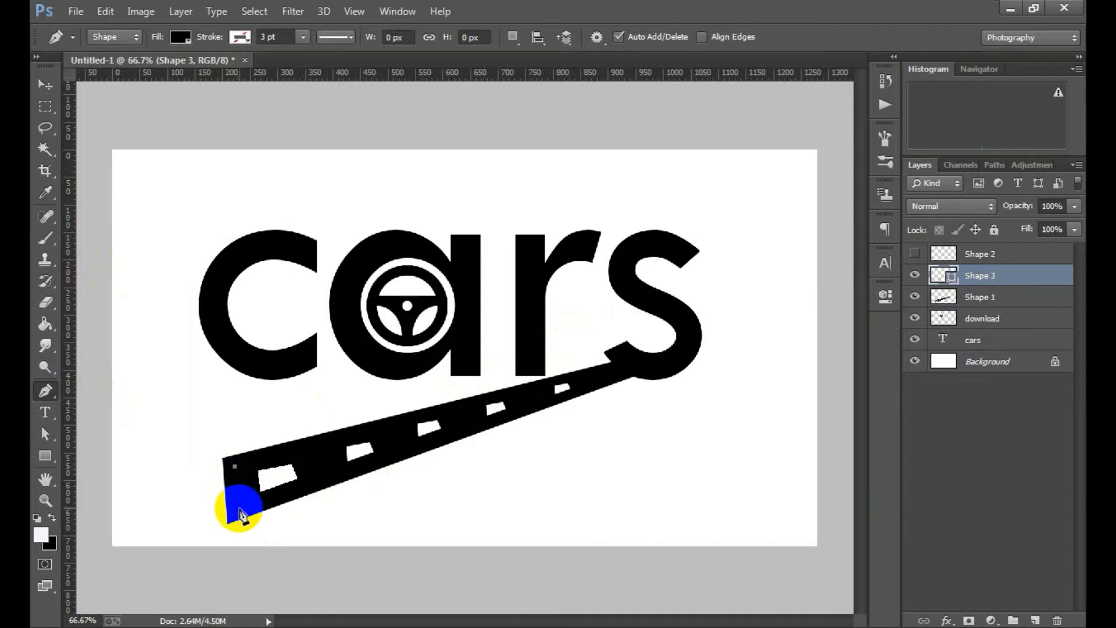
{"action": "left_click", "coordinate": [607, 390]}
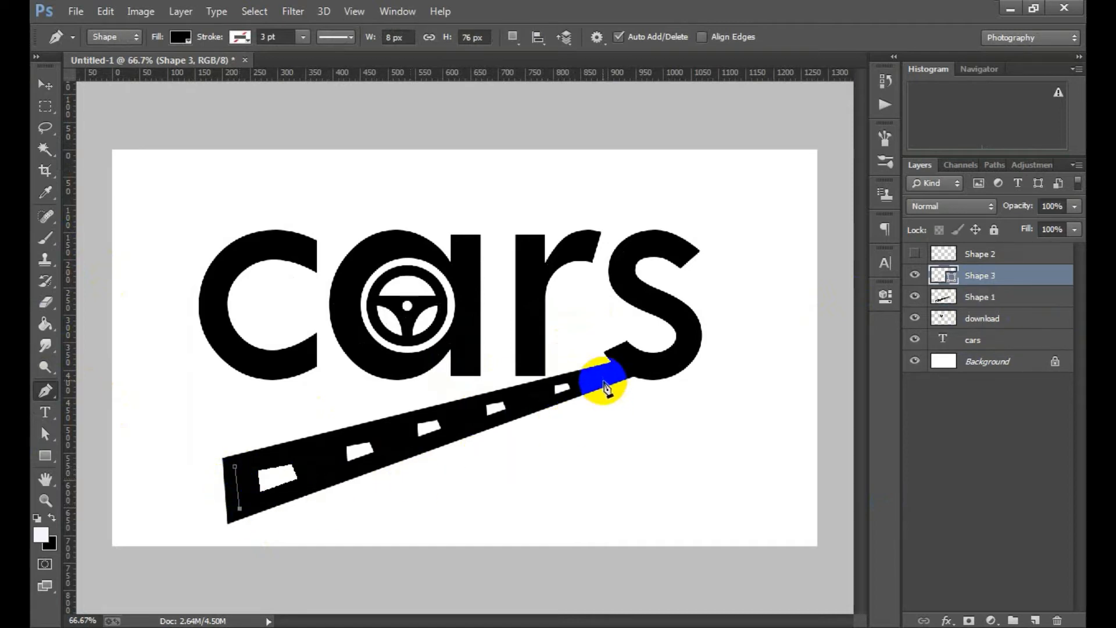
{"action": "left_click", "coordinate": [603, 384]}
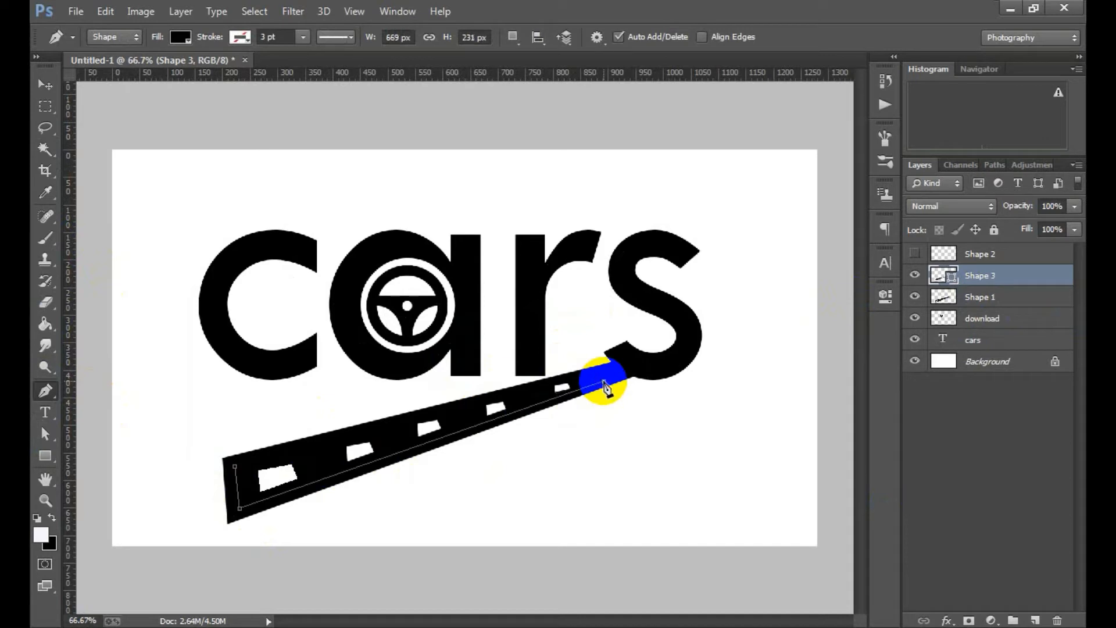
Step: Give the new Shape 3 path no fill and a black stroke 1 pt wide
{"action": "left_click", "coordinate": [172, 40]}
{"action": "left_click", "coordinate": [111, 69]}
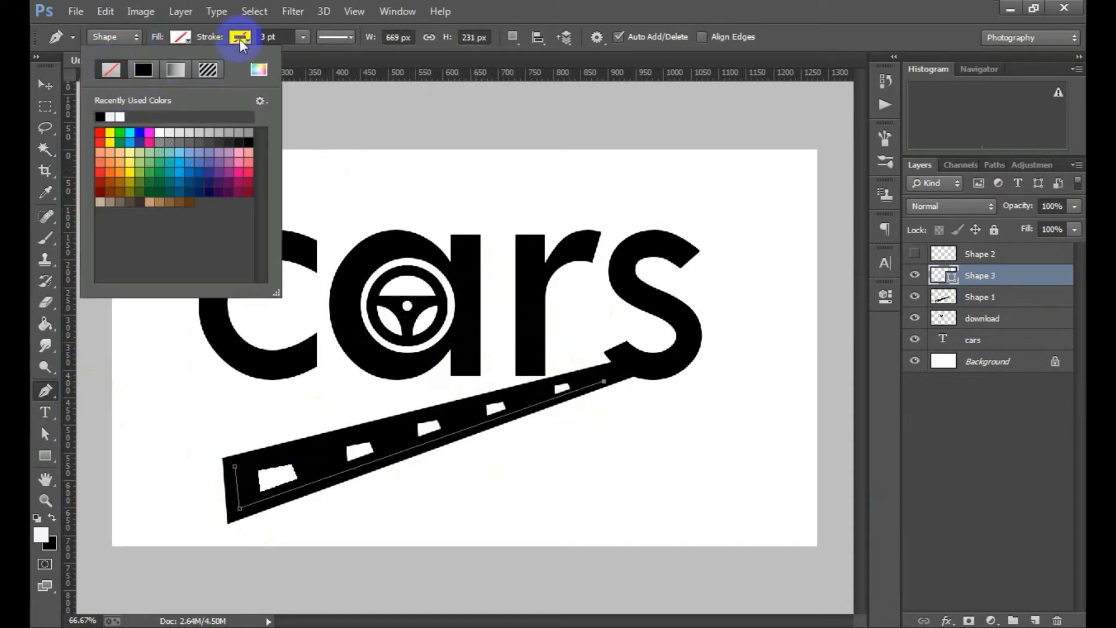
{"action": "left_click", "coordinate": [240, 38]}
{"action": "left_click", "coordinate": [241, 38]}
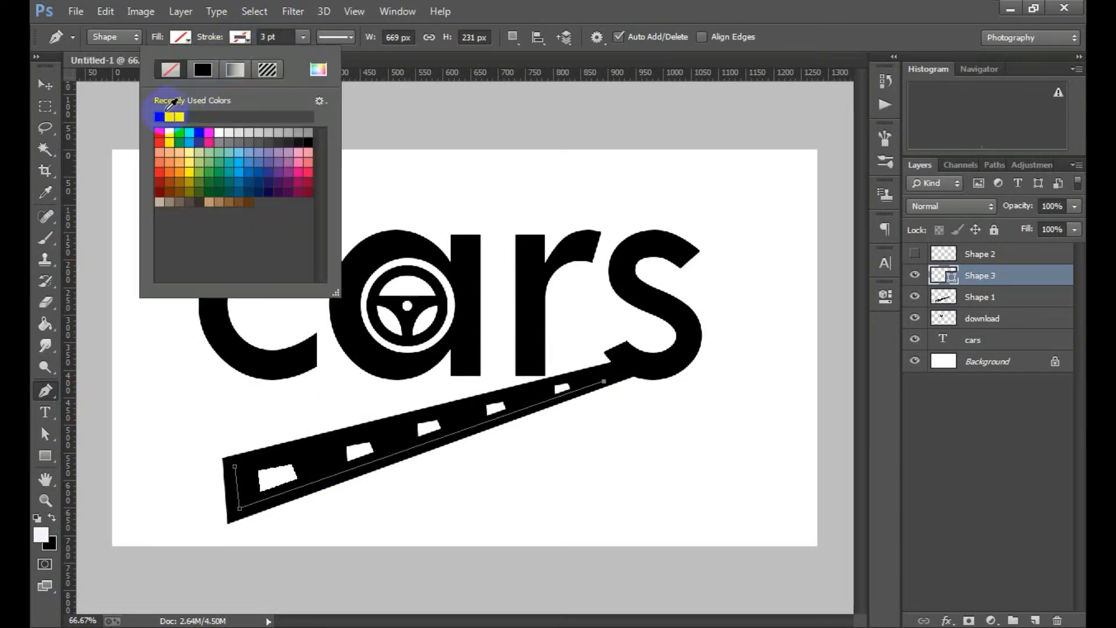
{"action": "left_click", "coordinate": [162, 116]}
{"action": "left_click", "coordinate": [271, 39]}
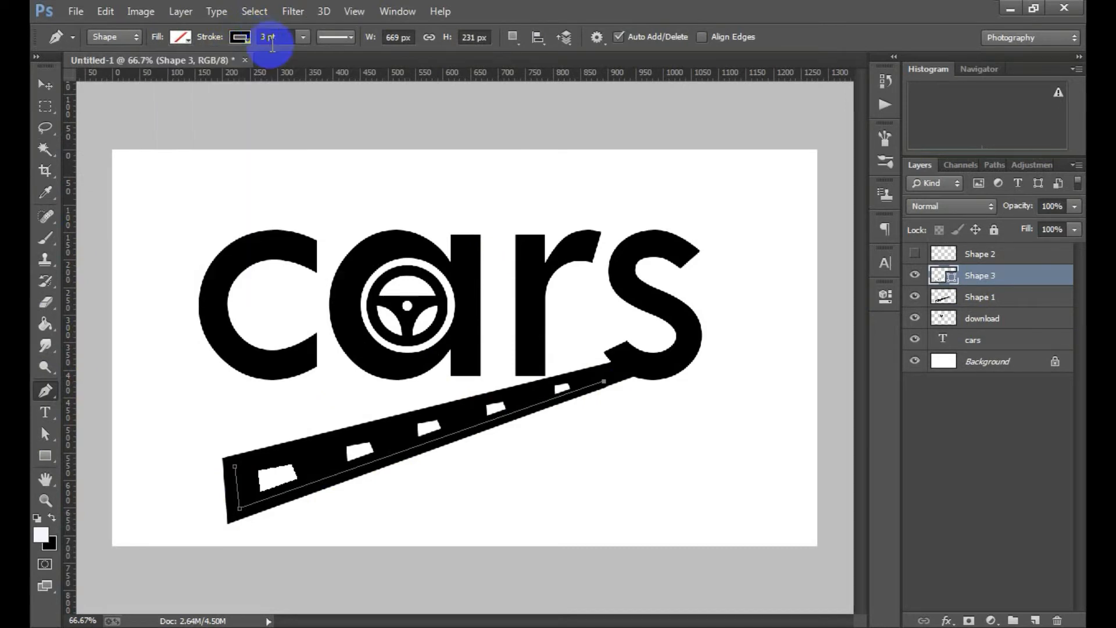
{"action": "key", "text": "BackSpace"}
{"action": "type", "text": "1"}
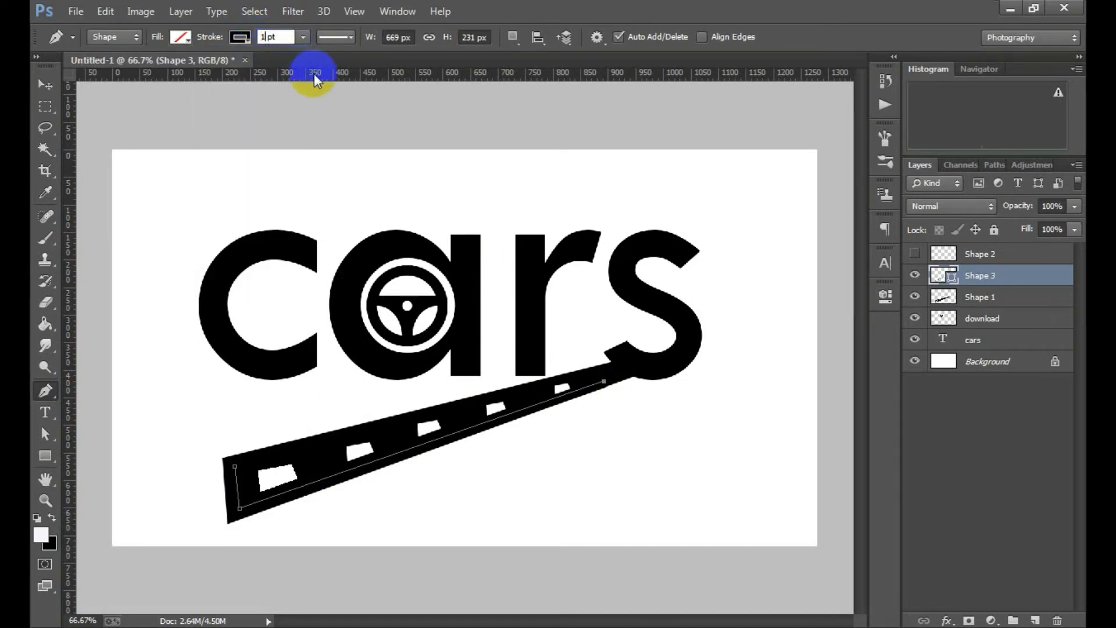
{"action": "key", "text": "Return"}
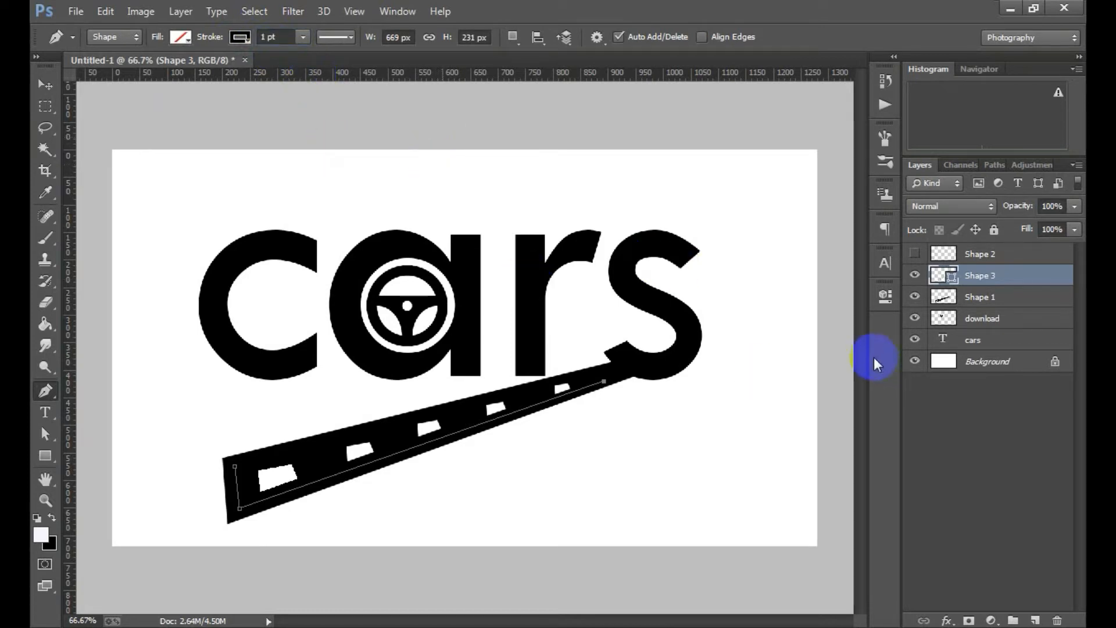
Step: Rasterize the Shape 3 layer, hide Shape 1, and select the black line with the Magic Wand
{"action": "right_click", "coordinate": [1007, 277]}
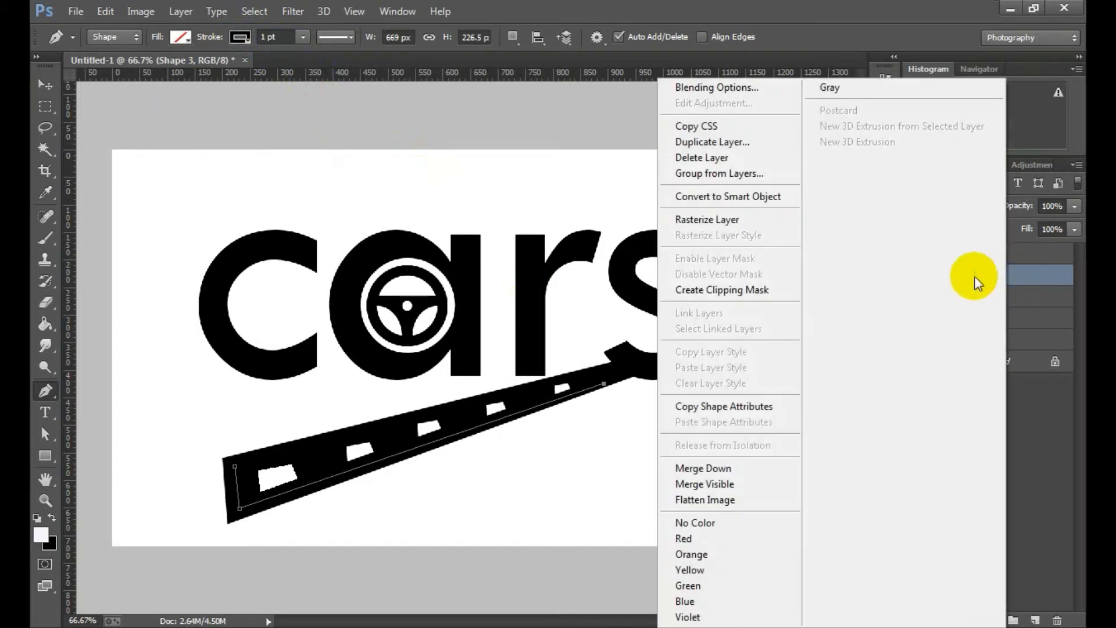
{"action": "left_click", "coordinate": [721, 221]}
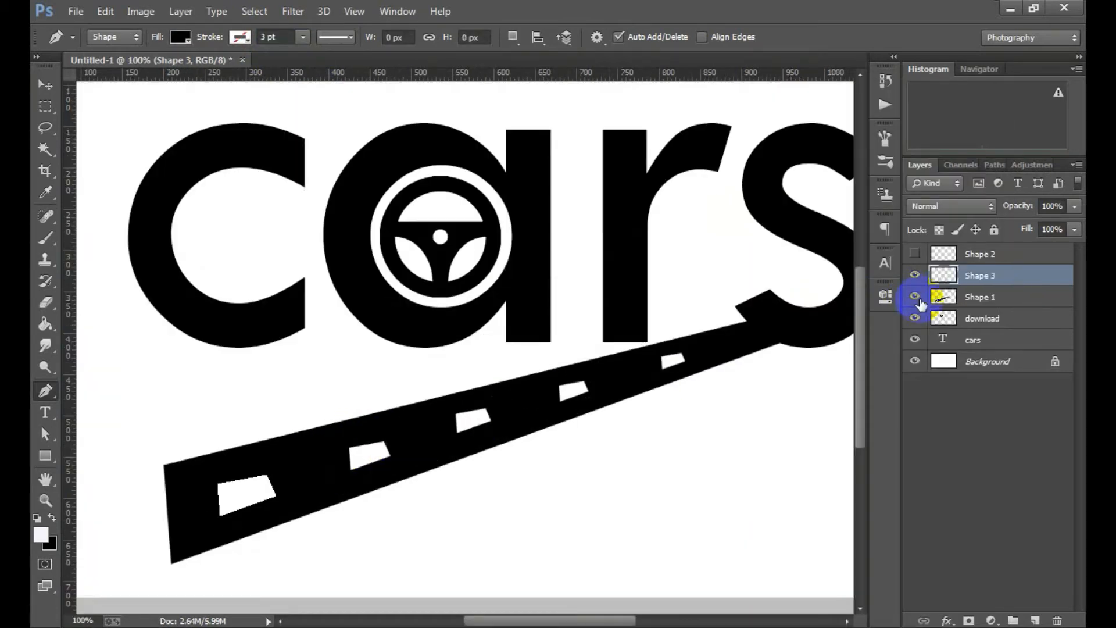
{"action": "left_click", "coordinate": [915, 298]}
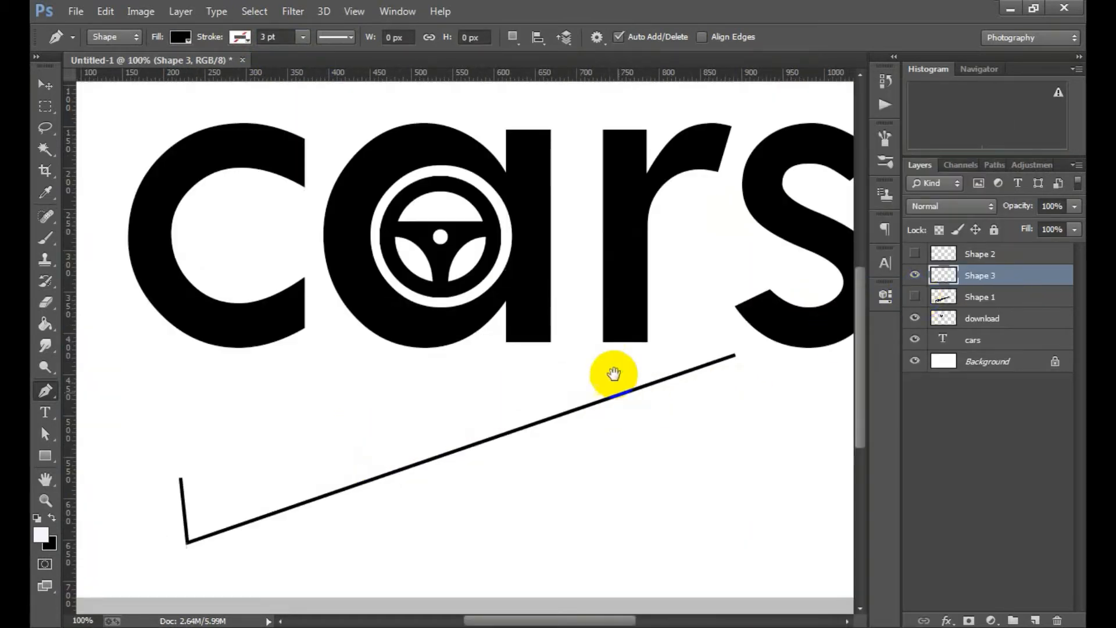
{"action": "left_click_drag", "start_coordinate": [565, 382], "coordinate": [619, 312]}
{"action": "left_click", "coordinate": [219, 379], "text": "ctrl"}
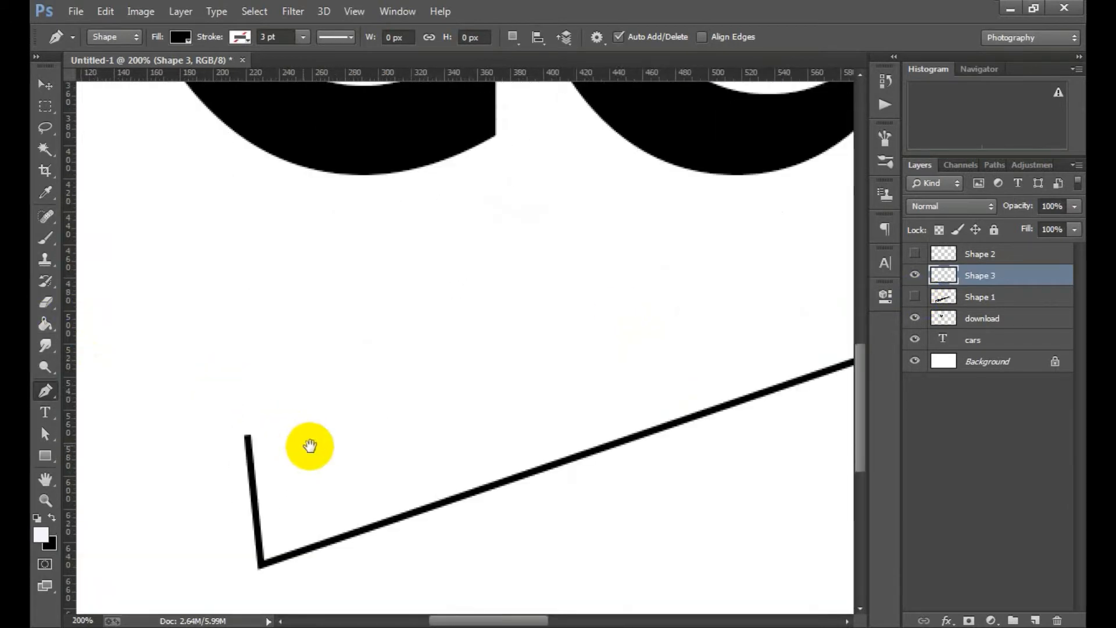
{"action": "left_click_drag", "start_coordinate": [309, 446], "coordinate": [282, 321]}
{"action": "left_click", "coordinate": [39, 136]}
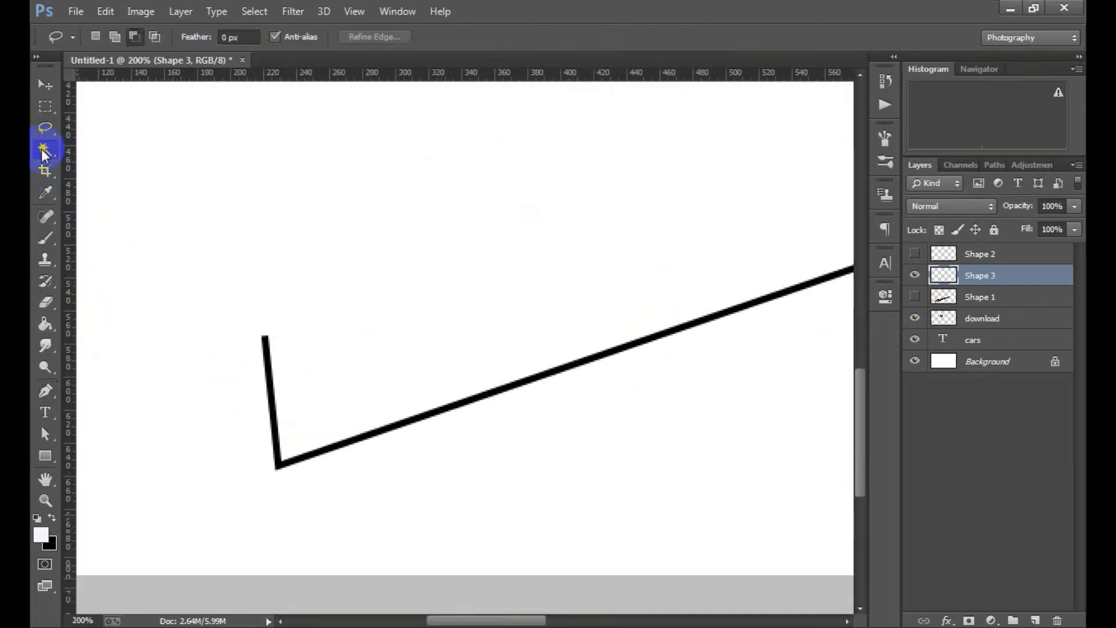
{"action": "left_click", "coordinate": [44, 150]}
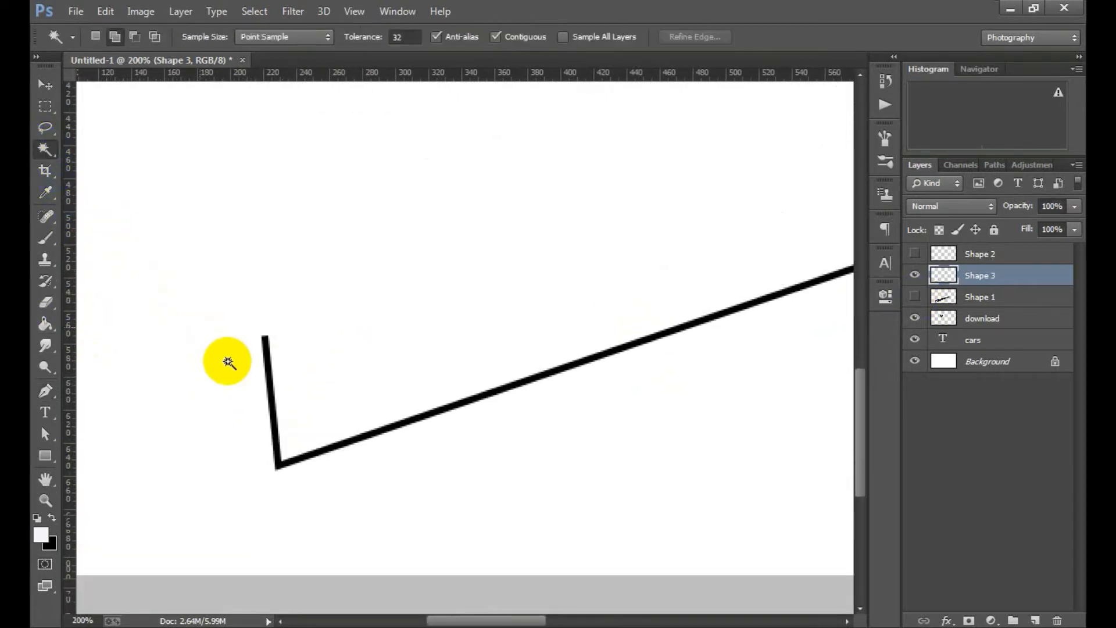
{"action": "left_click", "coordinate": [264, 353]}
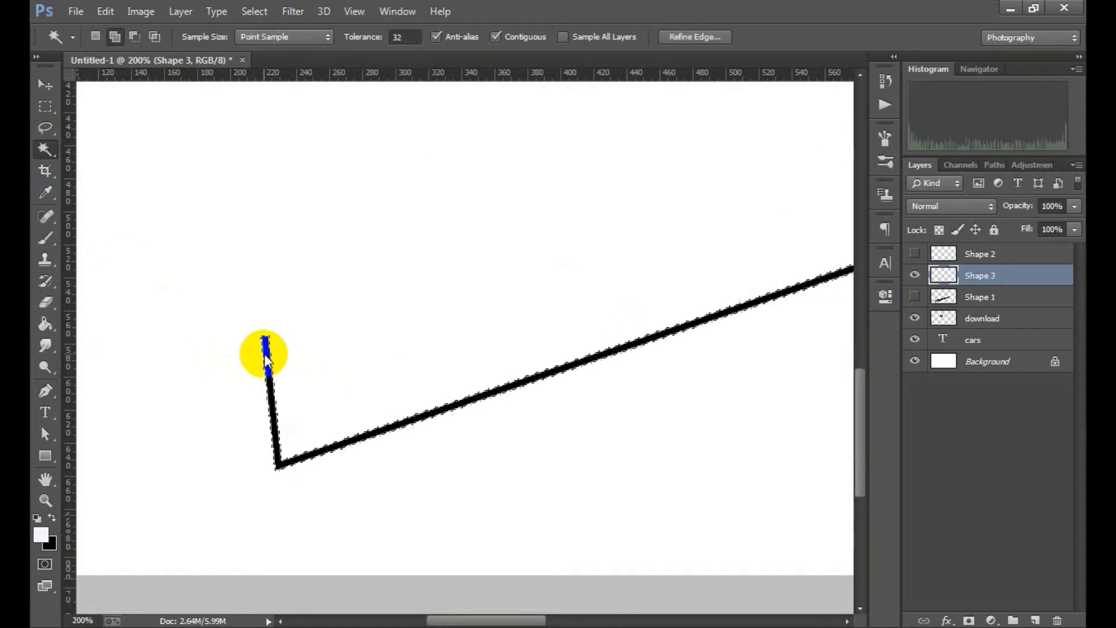
Step: Show Shape 1 again, cut the selected line out of its bar, hide Shape 3 and clear the selection
{"action": "left_click", "coordinate": [915, 297]}
{"action": "left_click", "coordinate": [987, 297]}
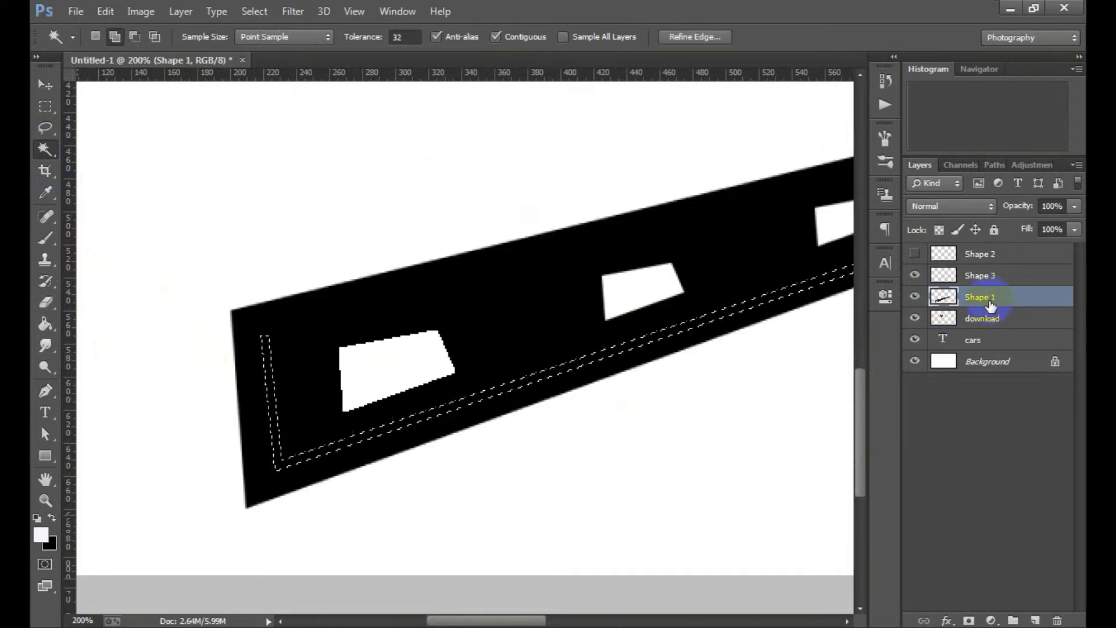
{"action": "left_click", "coordinate": [915, 275]}
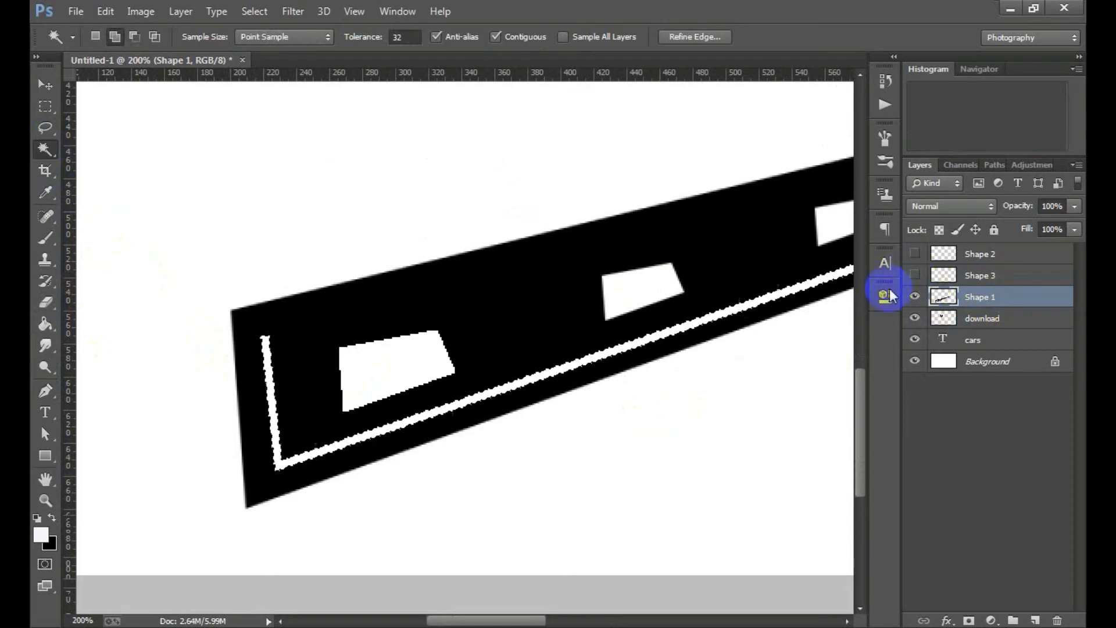
{"action": "key", "text": "ctrl+d"}
Step: Examine the whole logo at several zoom levels to judge the edge line cut into the road
{"action": "left_click", "coordinate": [615, 311], "text": "ctrl+alt"}
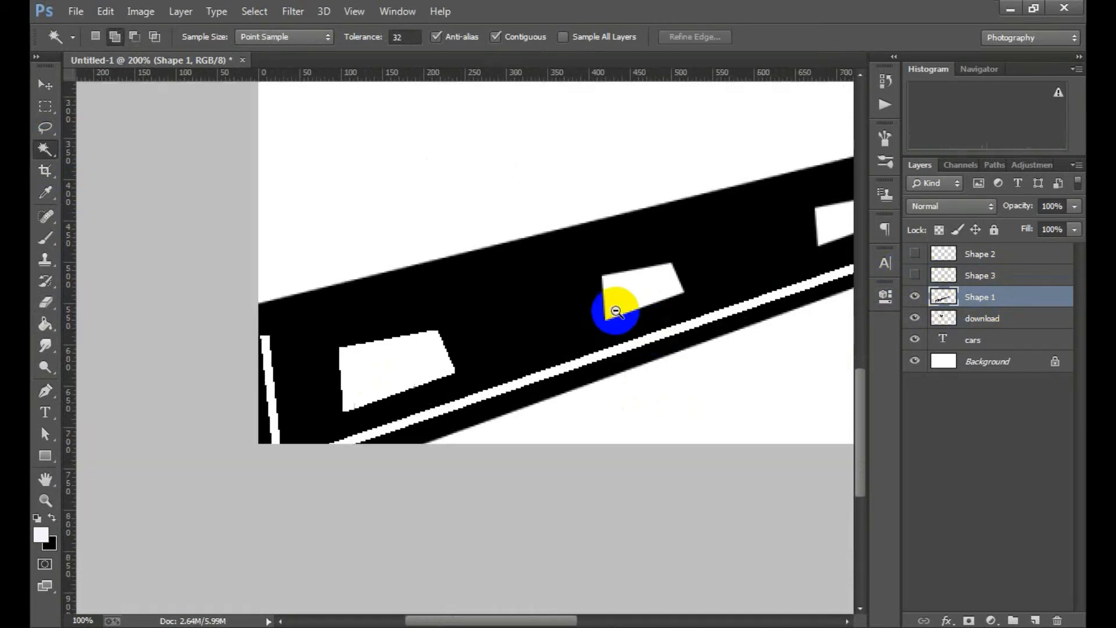
{"action": "left_click", "coordinate": [616, 311], "text": "alt"}
{"action": "left_click", "coordinate": [613, 304], "text": "alt"}
{"action": "left_click", "coordinate": [611, 312], "text": "alt"}
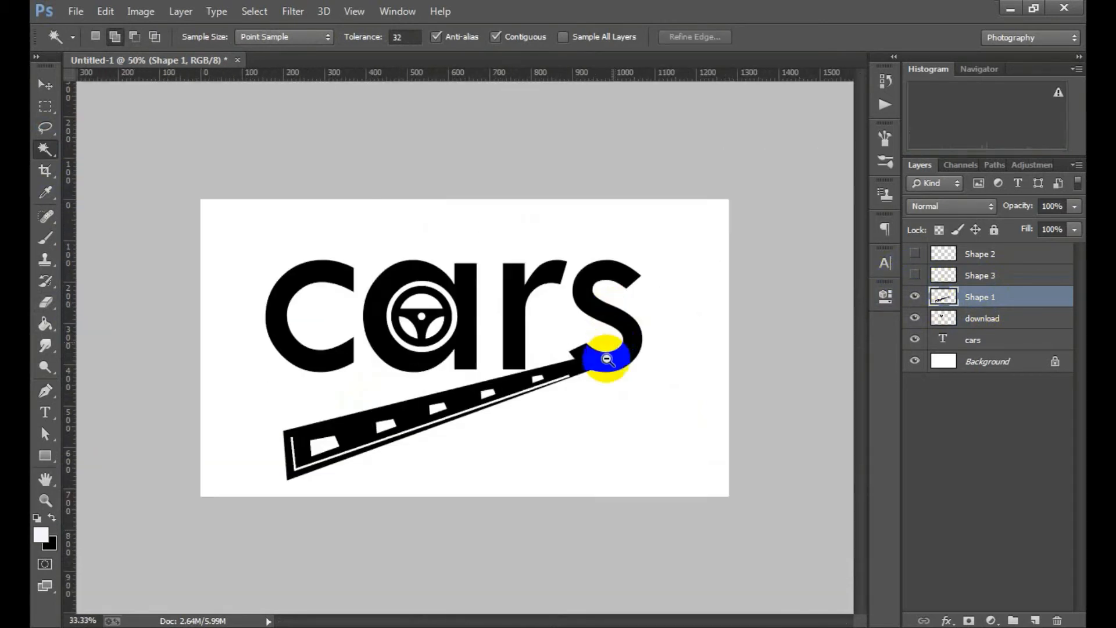
{"action": "left_click", "coordinate": [606, 359], "text": "alt"}
{"action": "left_click", "coordinate": [544, 379], "text": "alt"}
{"action": "left_click", "coordinate": [481, 379], "text": "alt"}
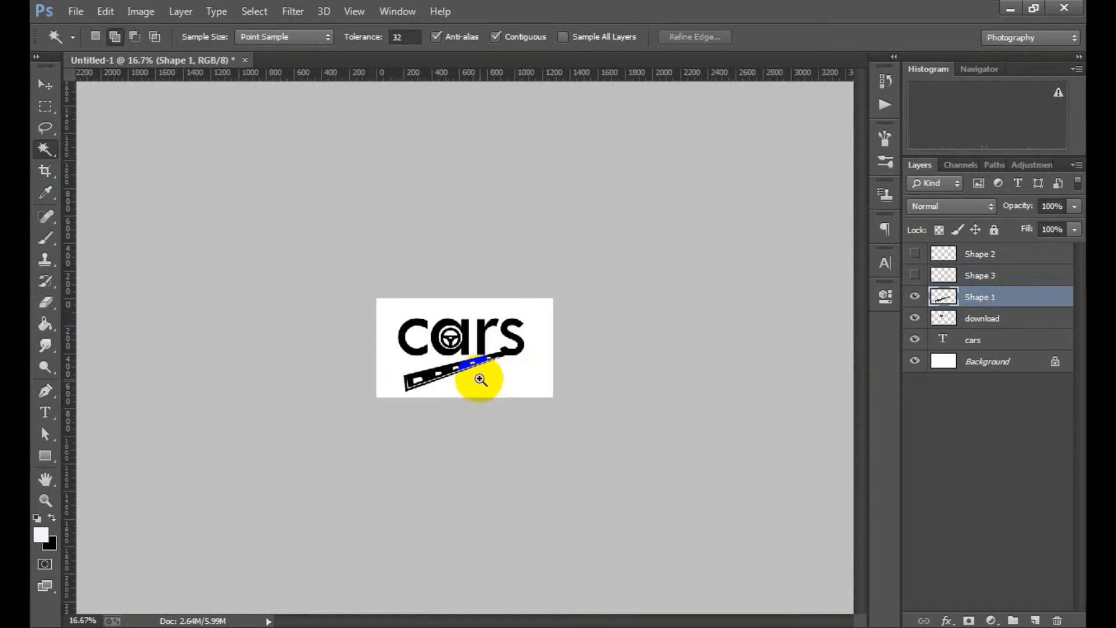
{"action": "left_click", "coordinate": [476, 377]}
{"action": "left_click", "coordinate": [473, 377]}
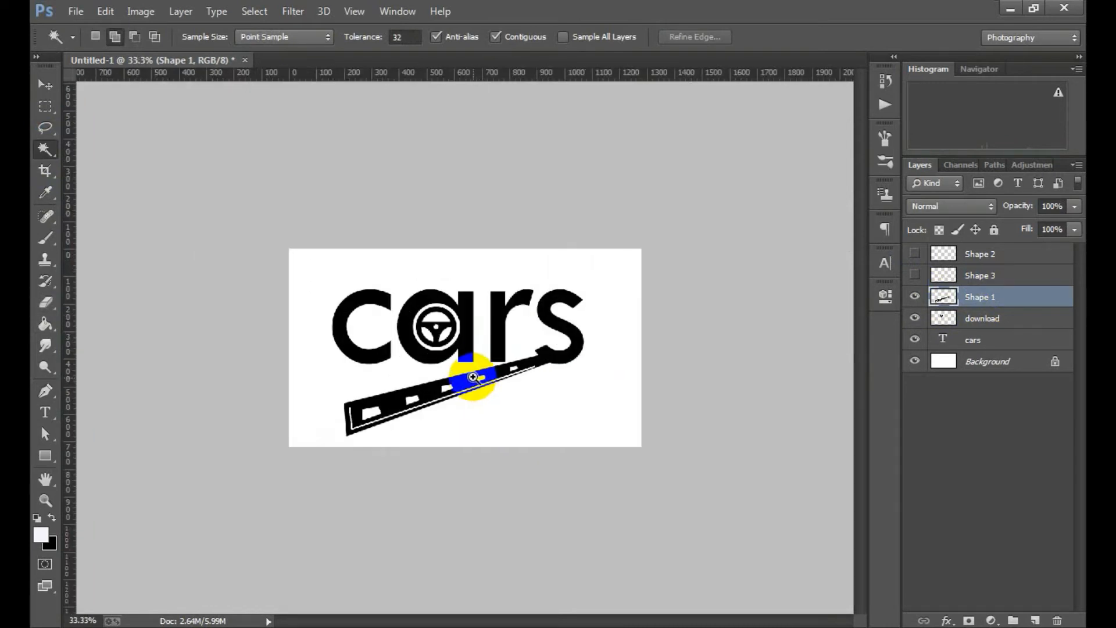
{"action": "left_click", "coordinate": [473, 325]}
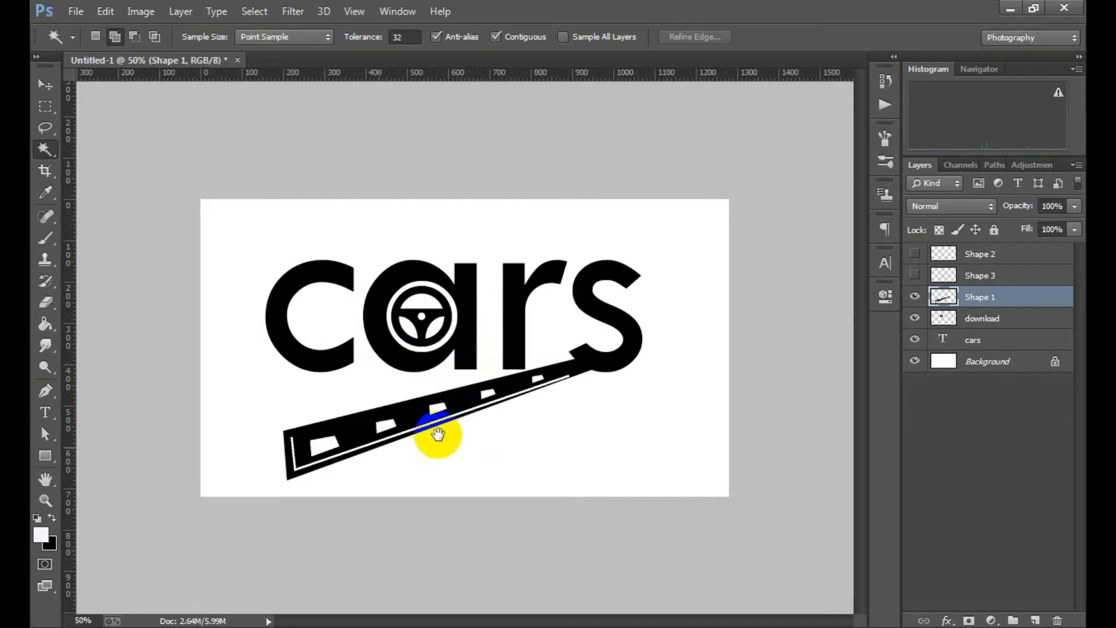
Step: Add the text "Automobiles" beneath the road bar on a new layer directly above the Background, in 14 pt Tw Cen MT
{"action": "left_click", "coordinate": [981, 367]}
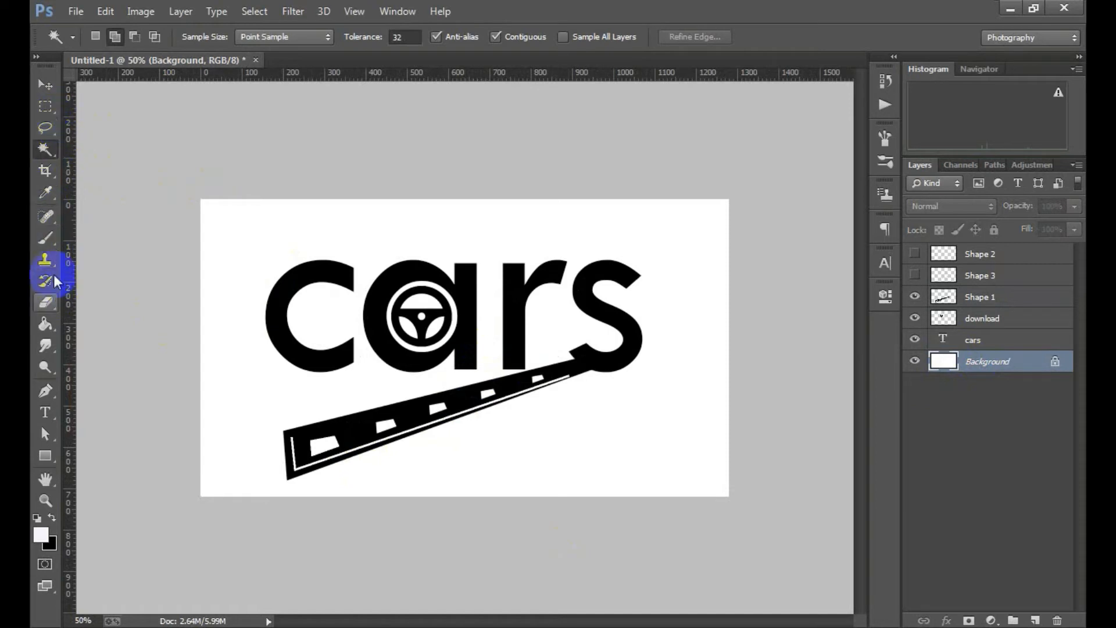
{"action": "left_click", "coordinate": [45, 412]}
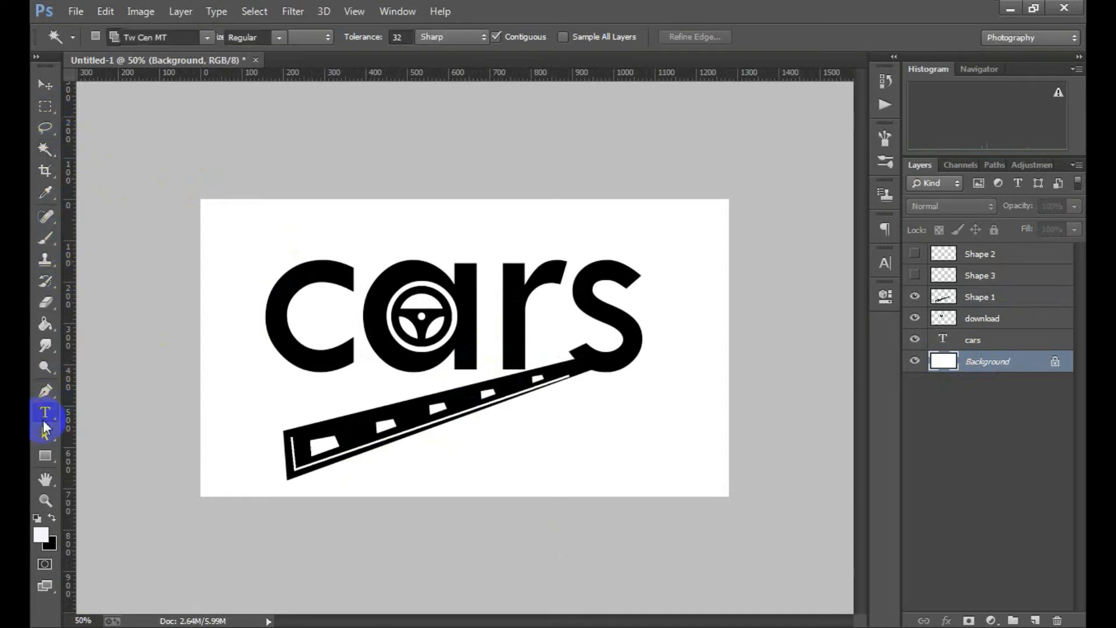
{"action": "left_click", "coordinate": [359, 474]}
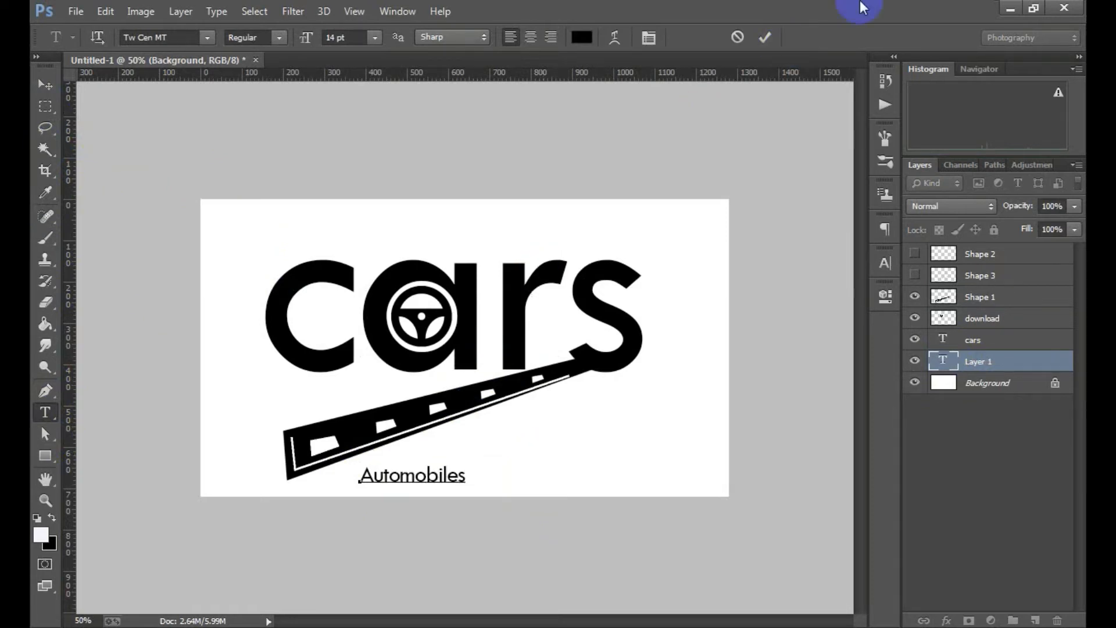
{"action": "left_click", "coordinate": [765, 37]}
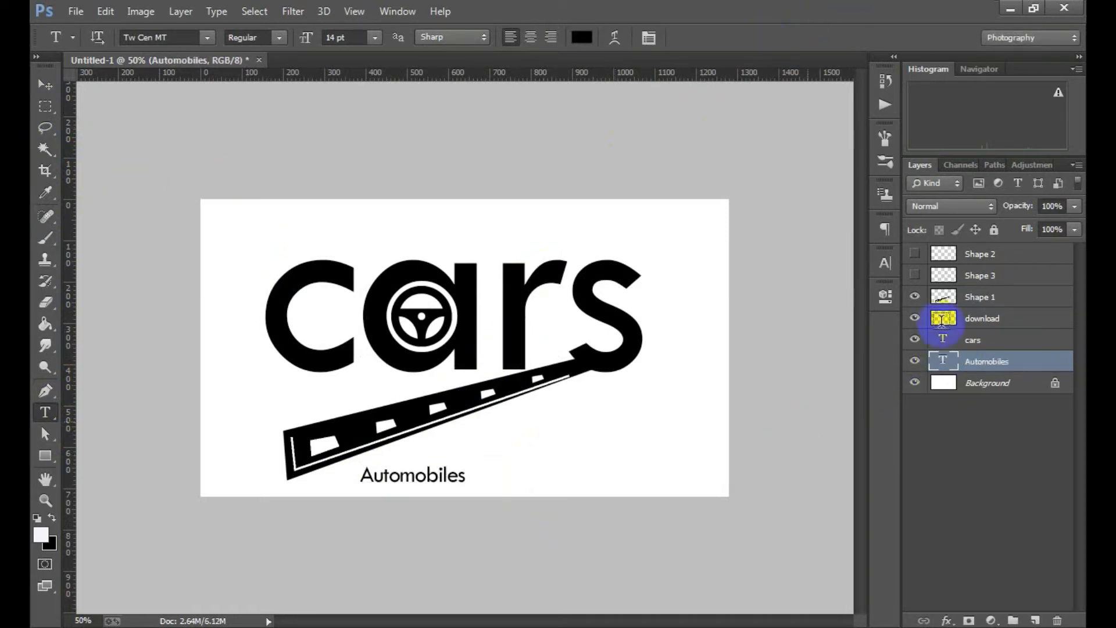
Step: Try Papyrus on the "Automobiles" text and switch its font to Palatino Linotype
{"action": "left_click", "coordinate": [886, 267]}
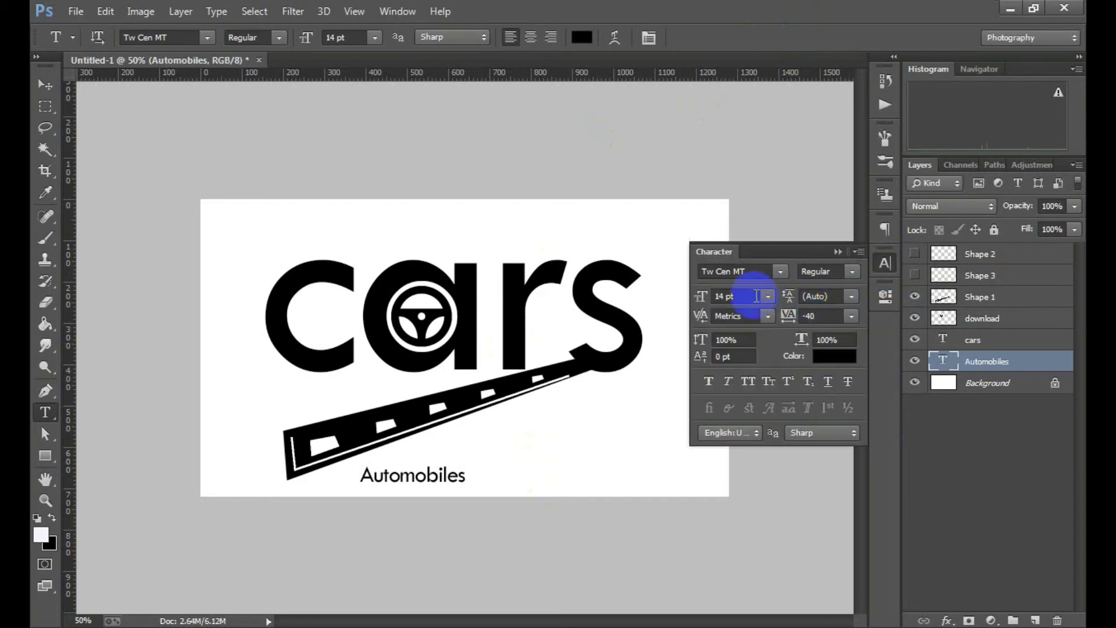
{"action": "left_click", "coordinate": [781, 272]}
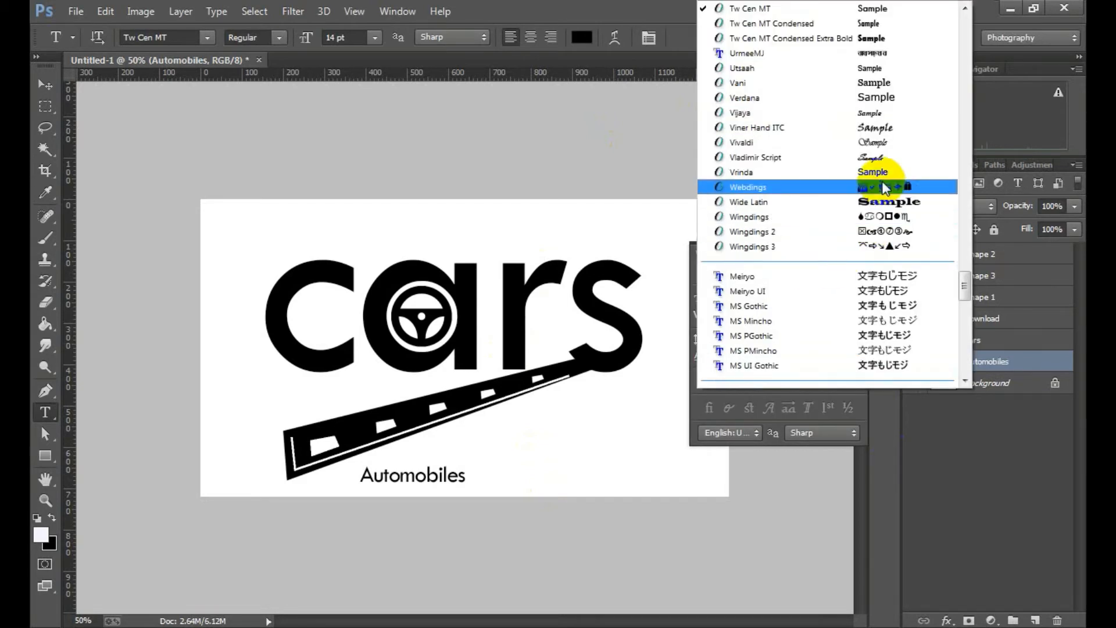
{"action": "scroll", "coordinate": [884, 187], "scroll_direction": "up", "scroll_amount": 6}
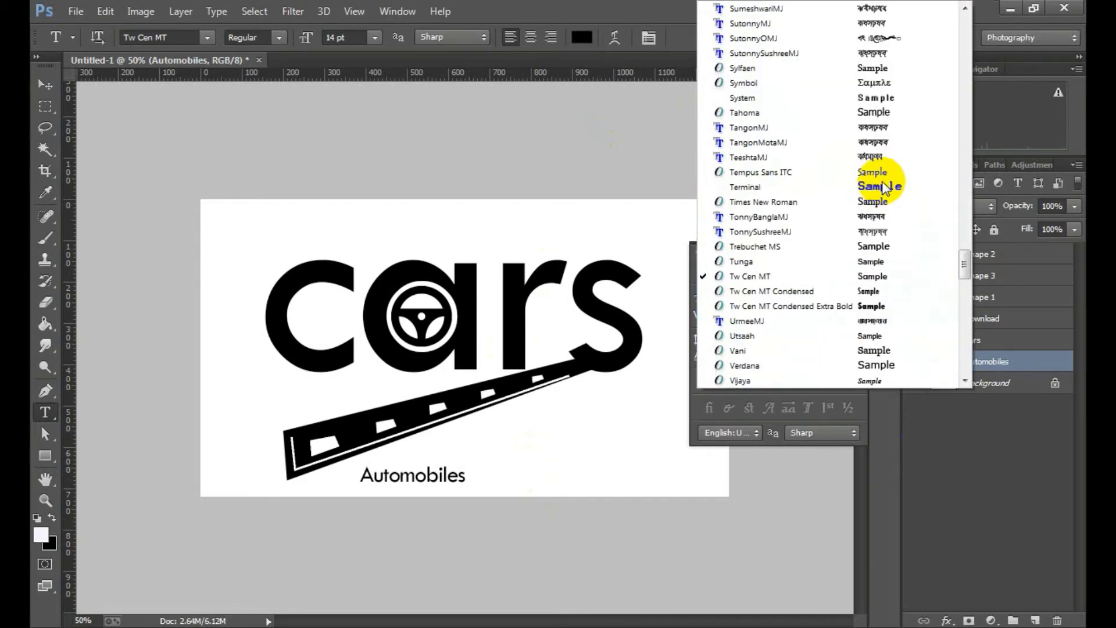
{"action": "scroll", "coordinate": [884, 188], "scroll_direction": "up", "scroll_amount": 7}
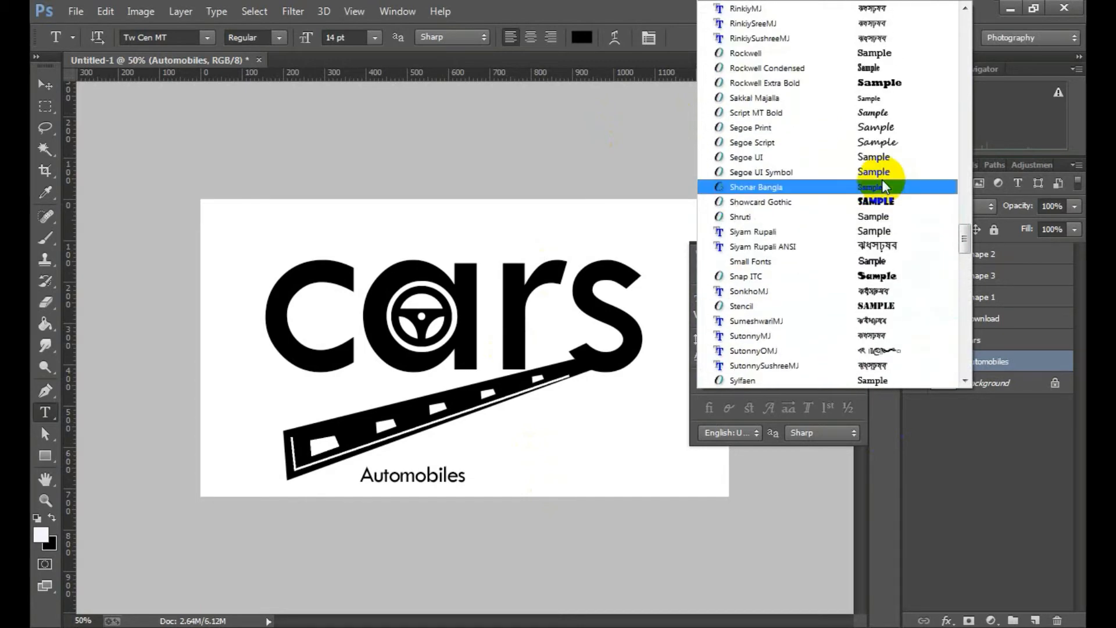
{"action": "scroll", "coordinate": [872, 86], "scroll_direction": "up", "scroll_amount": 3}
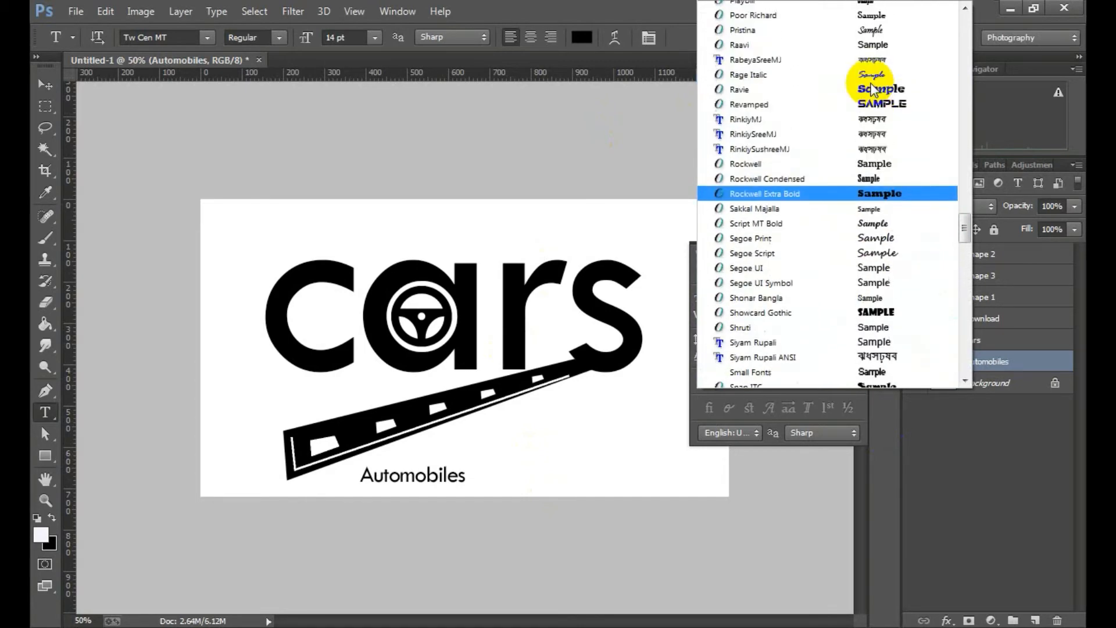
{"action": "scroll", "coordinate": [871, 88], "scroll_direction": "up", "scroll_amount": 4}
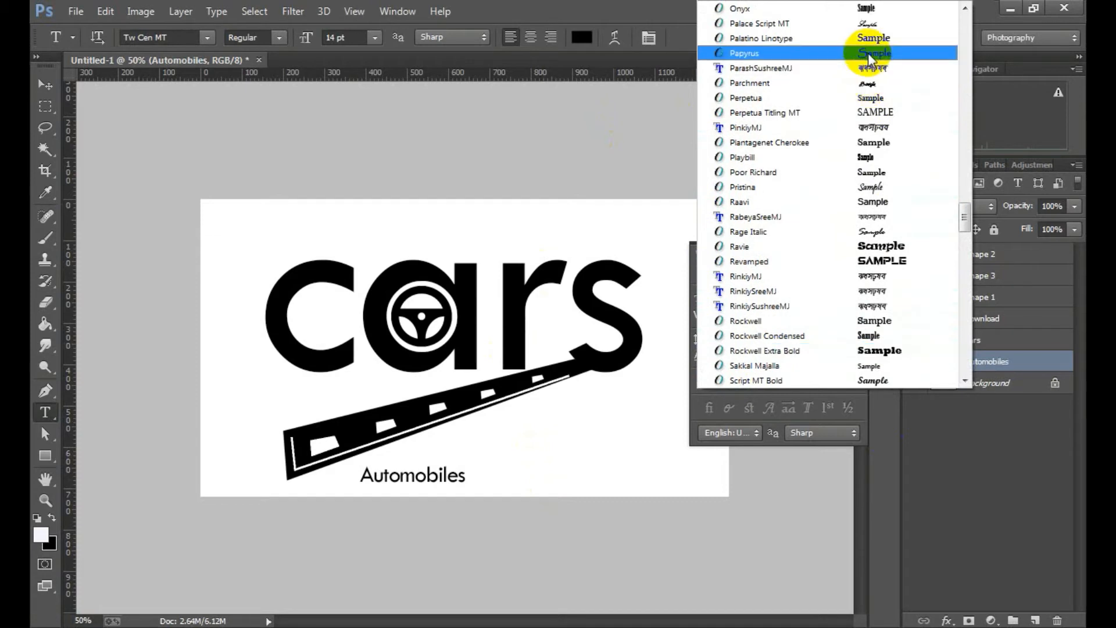
{"action": "left_click", "coordinate": [870, 53]}
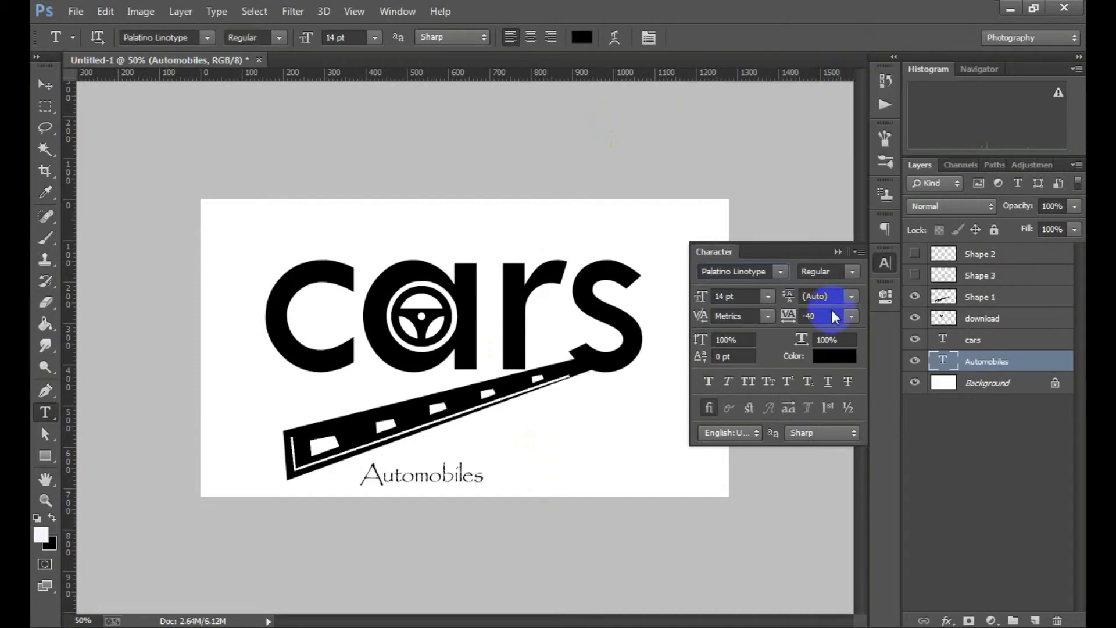
{"action": "key", "text": "Up"}
{"action": "key", "text": "Down"}
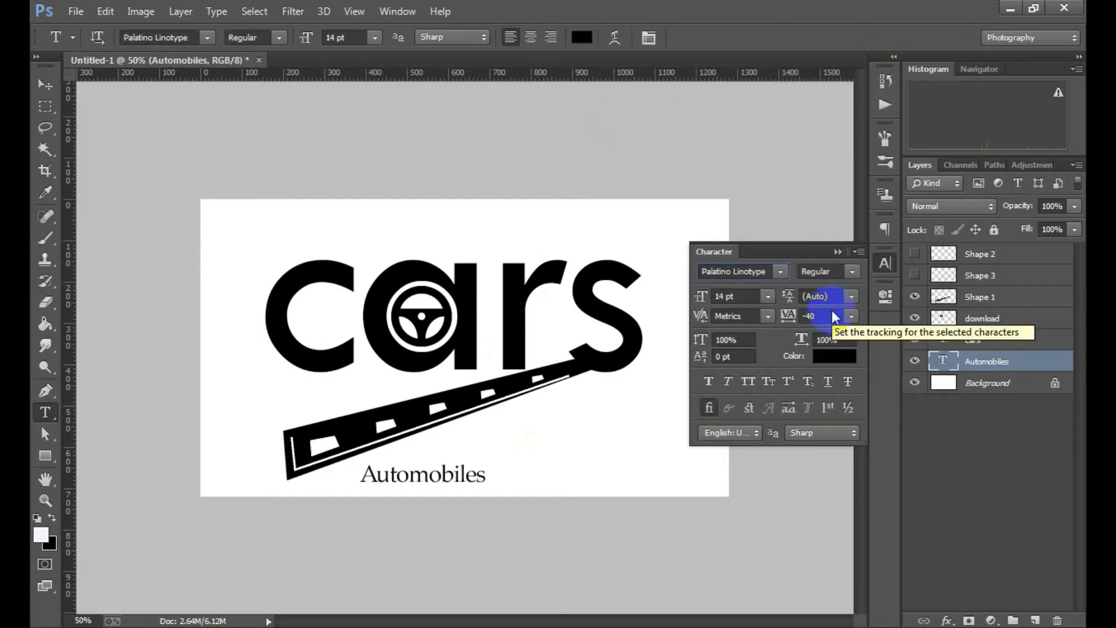
Step: Try Onyx, Nyala, Niagara Solid, Eras Bold ITC and Engravers MT as the font of the "Automobiles" text
{"action": "key", "text": "Up"}
{"action": "key", "text": "Up"}
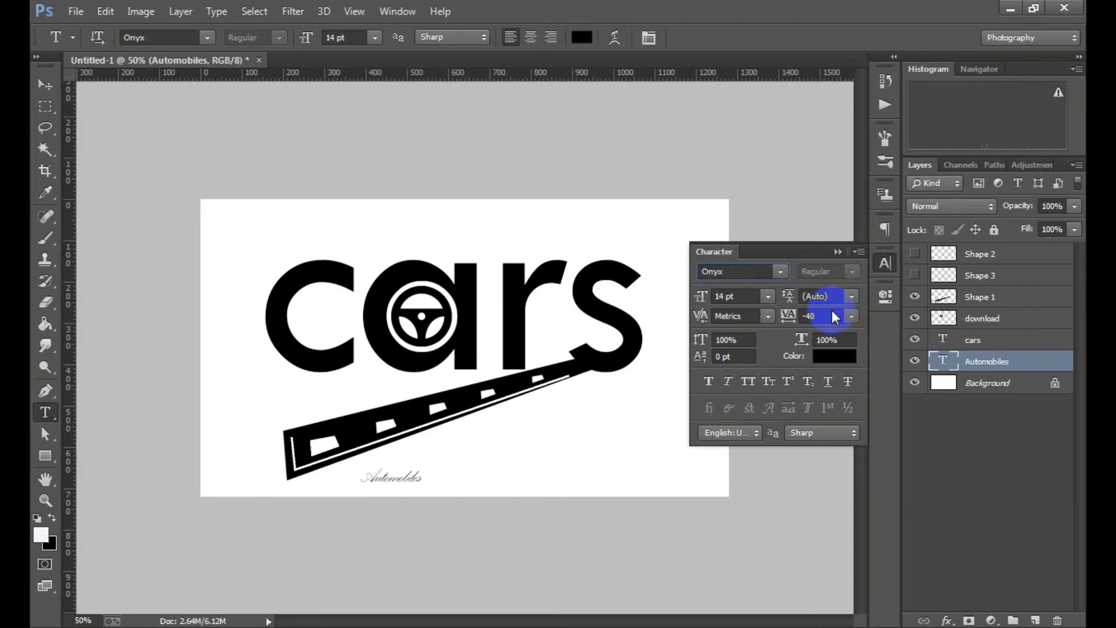
{"action": "key", "text": "Up"}
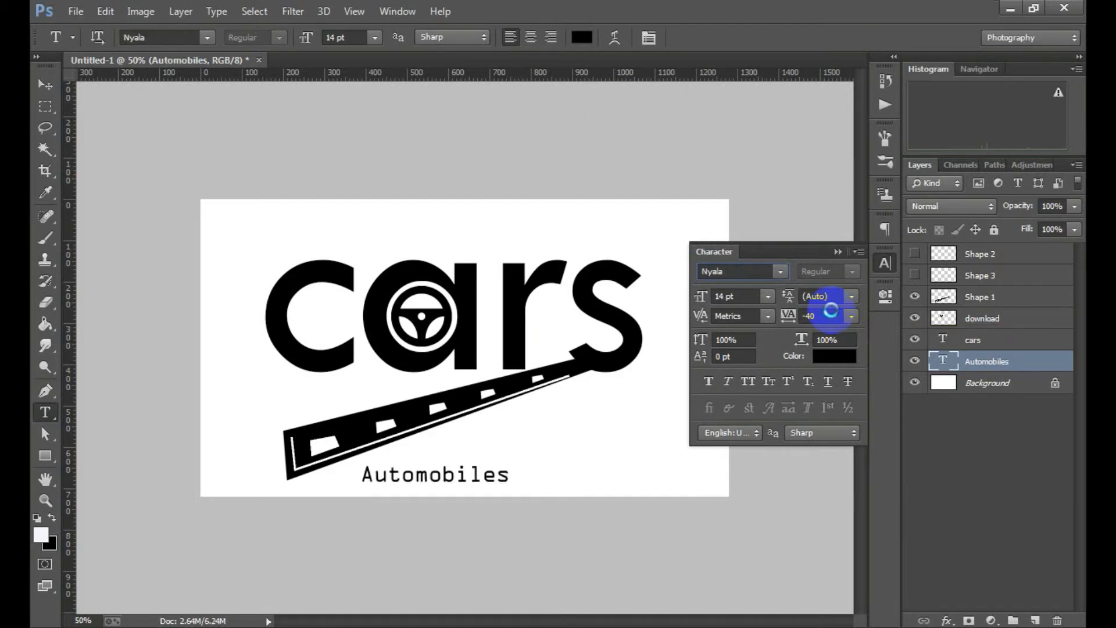
{"action": "left_click", "coordinate": [784, 274]}
{"action": "scroll", "coordinate": [957, 218], "scroll_direction": "up", "scroll_amount": 1}
{"action": "left_click_drag", "start_coordinate": [962, 202], "coordinate": [968, 108]}
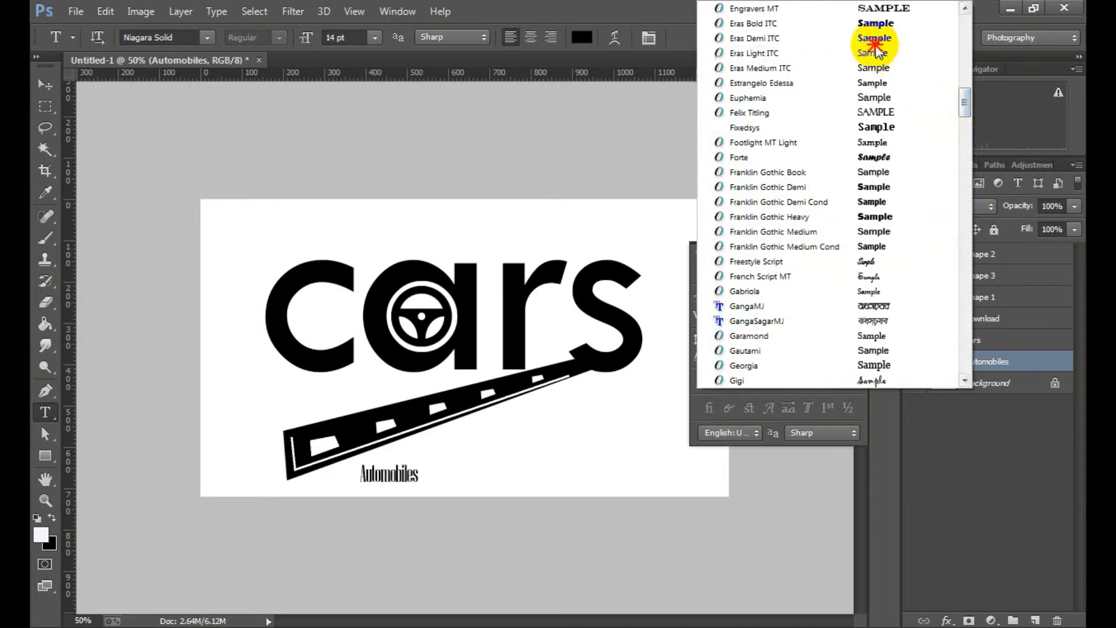
{"action": "left_click", "coordinate": [930, 39]}
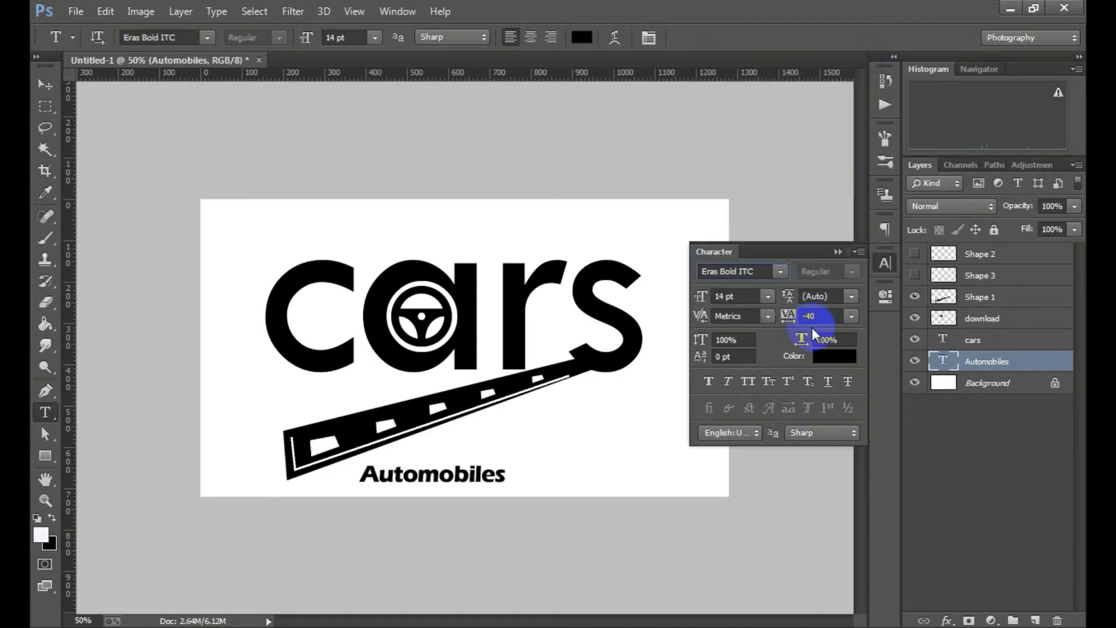
{"action": "key", "text": "Up"}
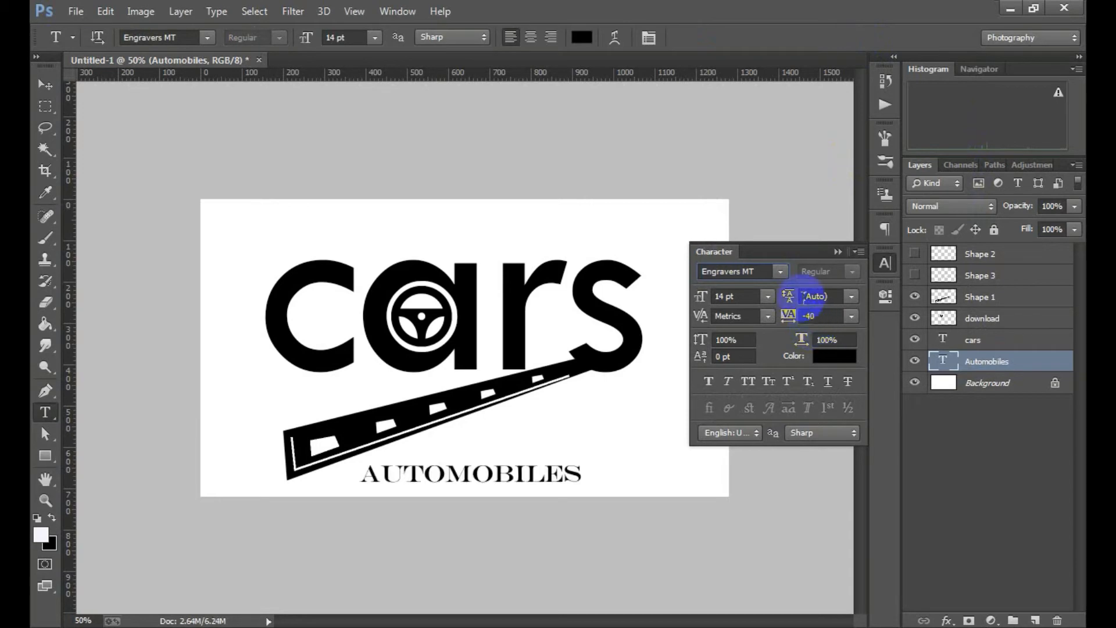
Step: Try Berlin Sans FB, ArhialkhanMJ and Arial as the font of the "Automobiles" text
{"action": "left_click", "coordinate": [781, 272]}
{"action": "scroll", "coordinate": [875, 256], "scroll_direction": "up", "scroll_amount": 7}
{"action": "scroll", "coordinate": [875, 256], "scroll_direction": "up", "scroll_amount": 10}
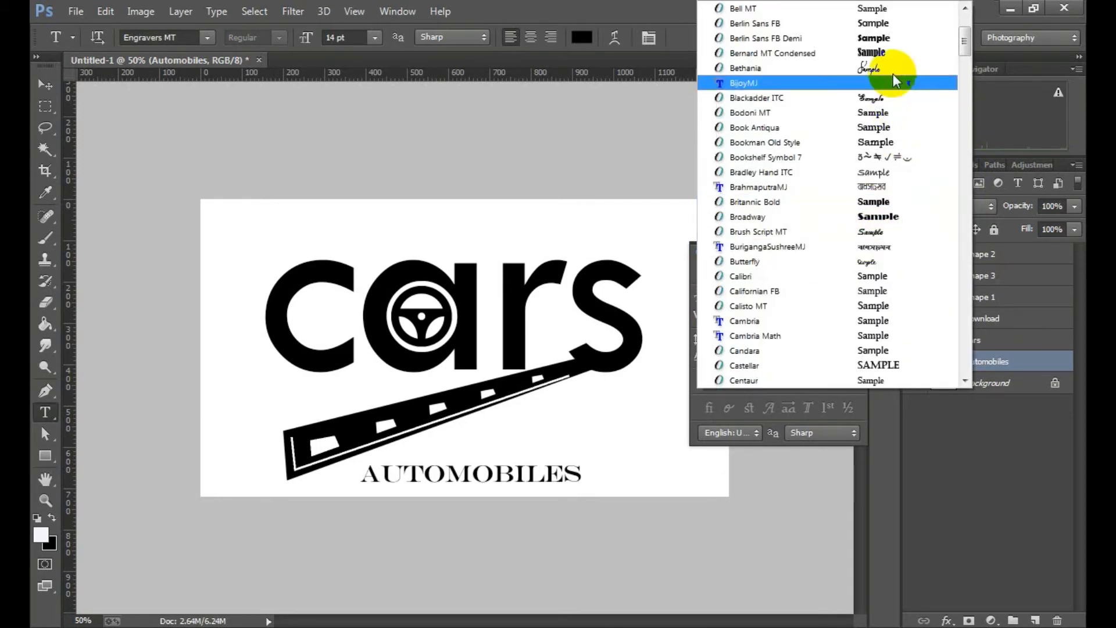
{"action": "left_click", "coordinate": [898, 23]}
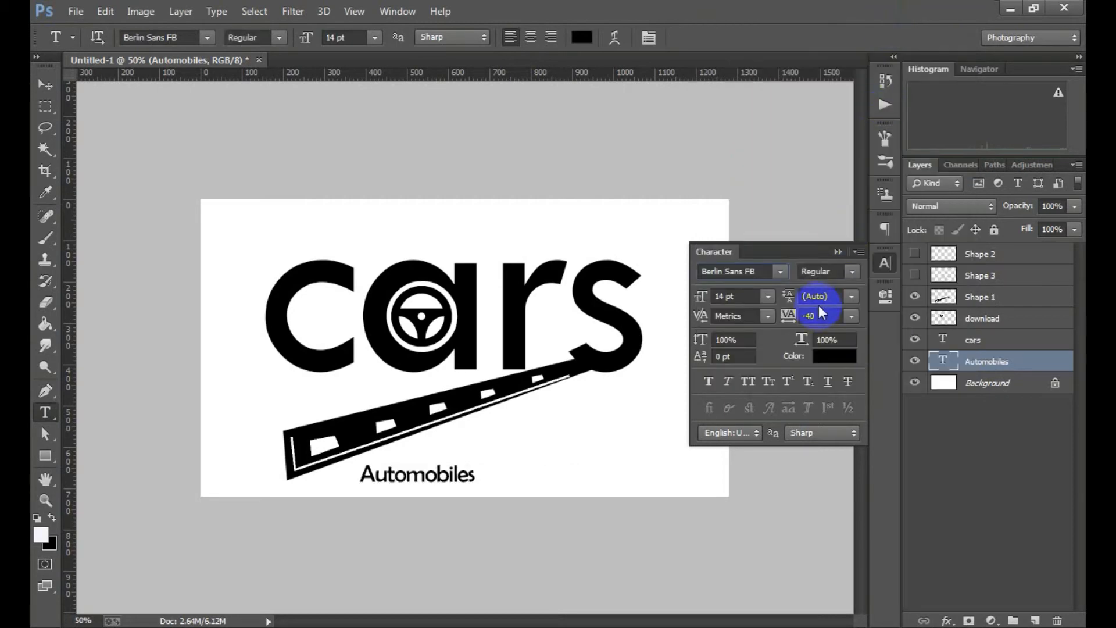
{"action": "key", "text": "Up"}
{"action": "key", "text": "Up"}
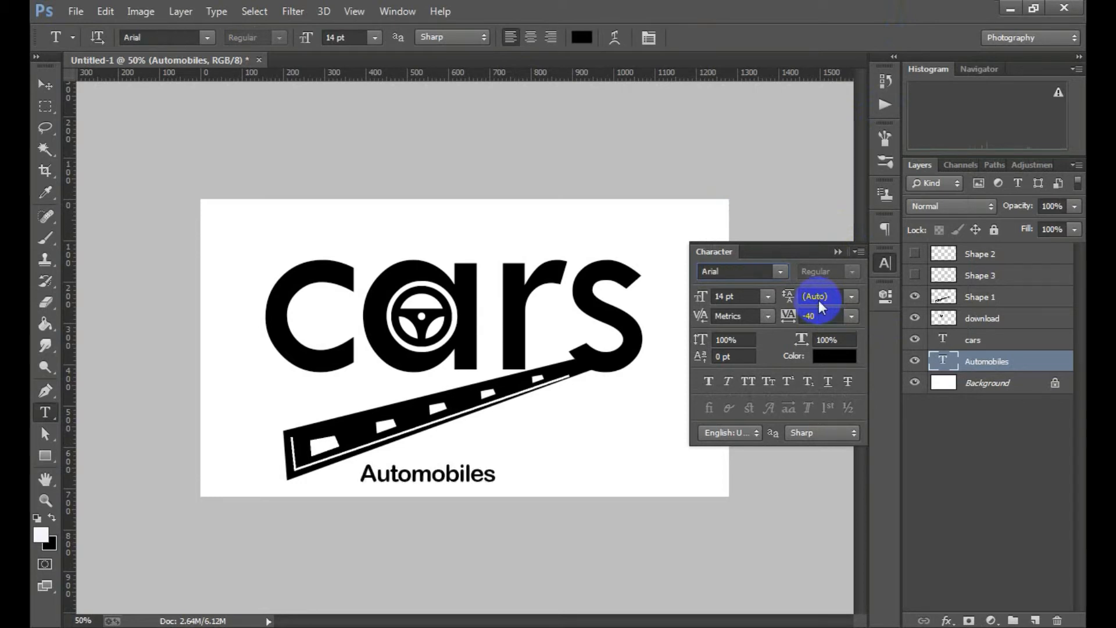
{"action": "key", "text": "Up"}
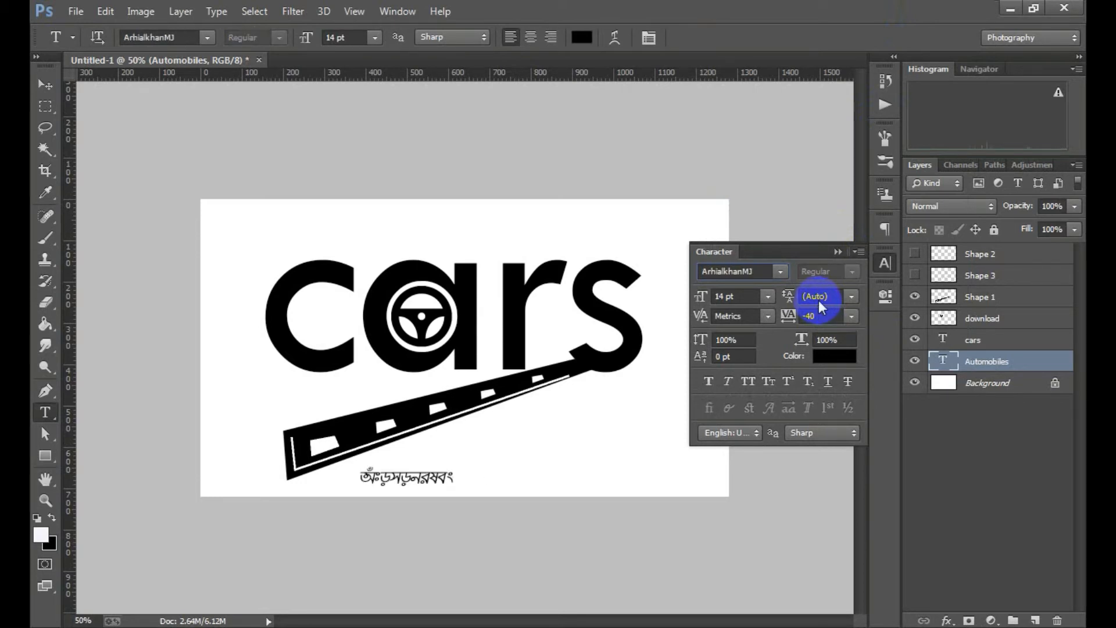
{"action": "key", "text": "Up"}
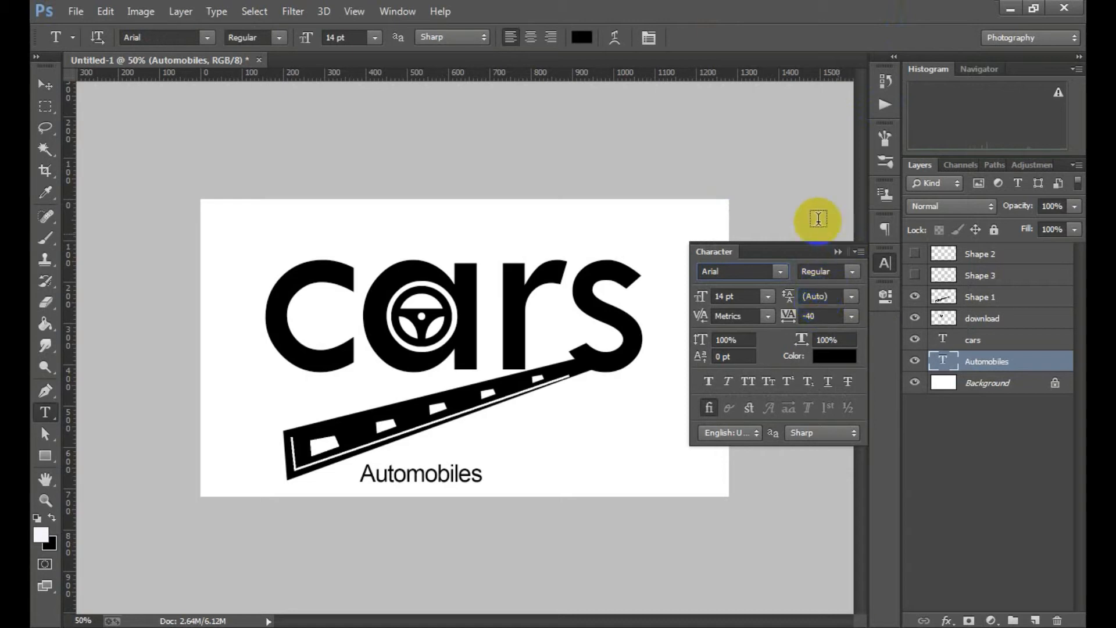
Step: Go through the fonts from Bauhaus 93 onward for the "Automobiles" text and settle on Broadway
{"action": "left_click", "coordinate": [780, 271]}
{"action": "scroll", "coordinate": [901, 196], "scroll_direction": "up", "scroll_amount": 2}
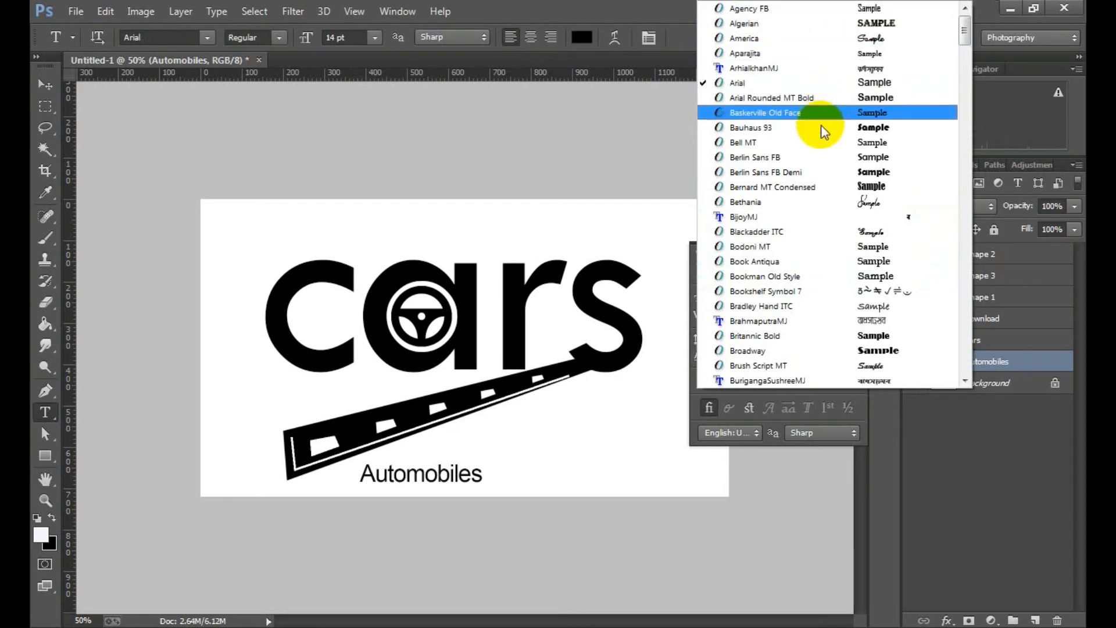
{"action": "left_click", "coordinate": [777, 130]}
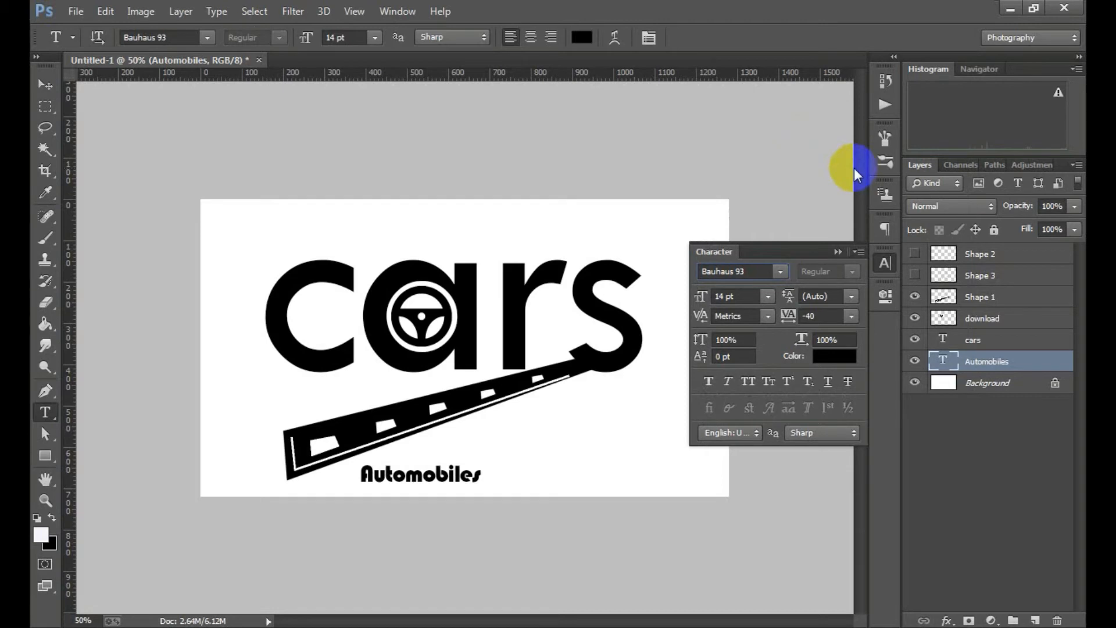
{"action": "key", "text": "Down"}
{"action": "key", "text": "Down"}
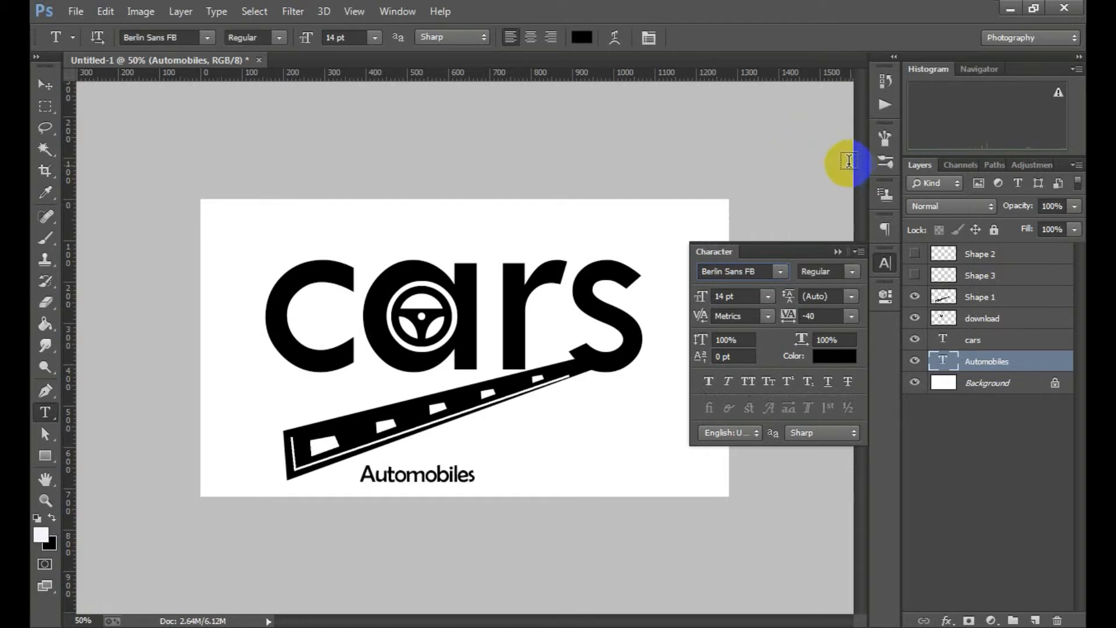
{"action": "key", "text": "Down"}
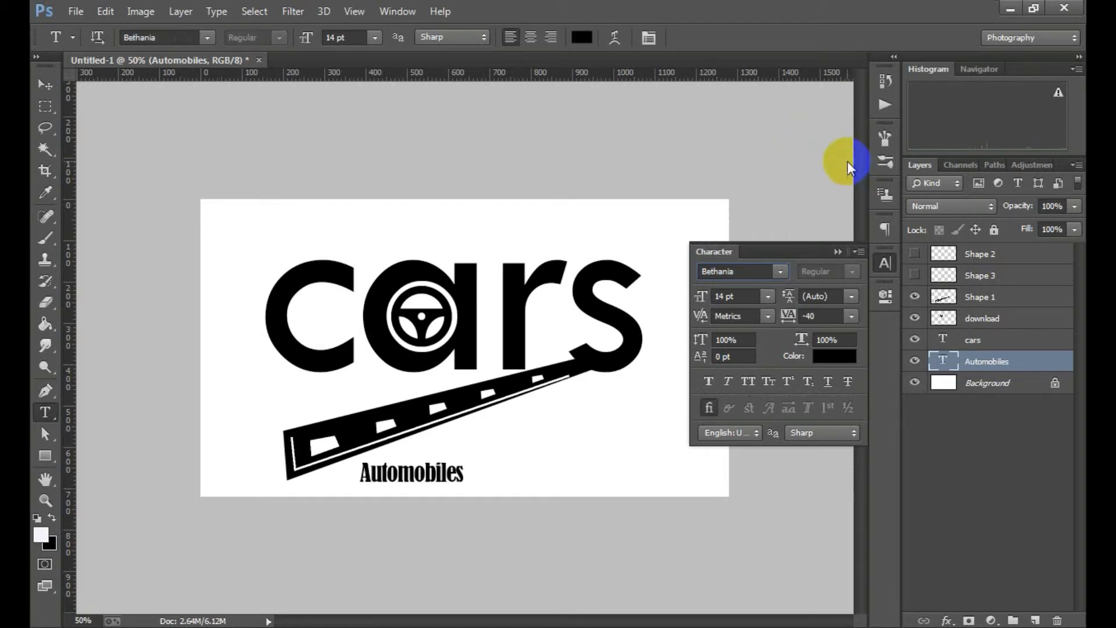
{"action": "key", "text": "Down"}
{"action": "key", "text": "Down"}
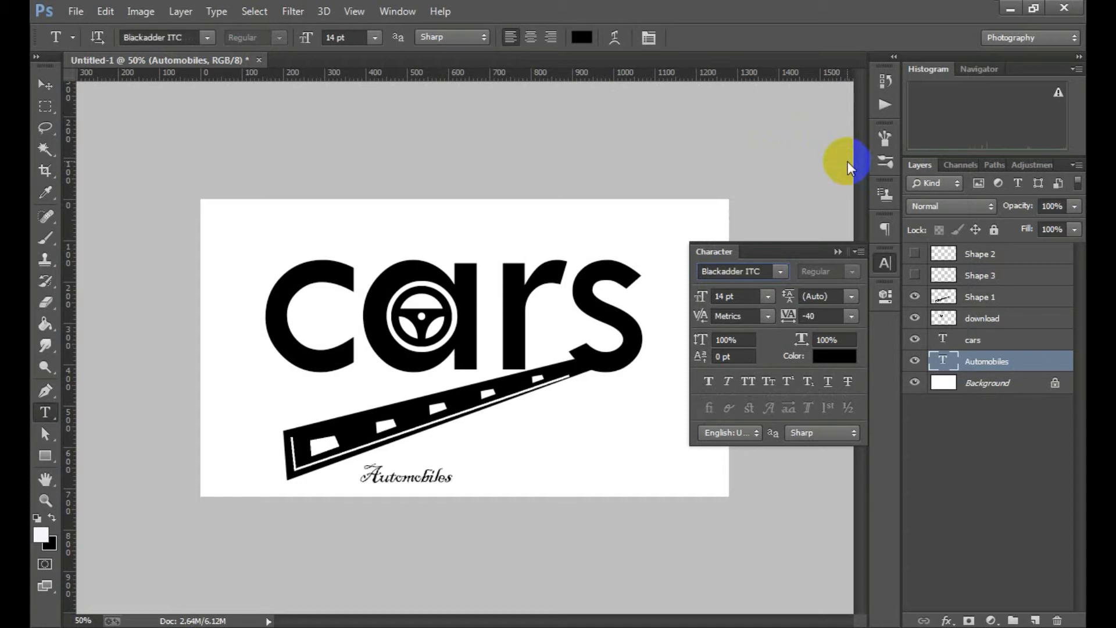
{"action": "key", "text": "Down"}
{"action": "key", "text": "Down"}
{"action": "key", "text": "Down"}
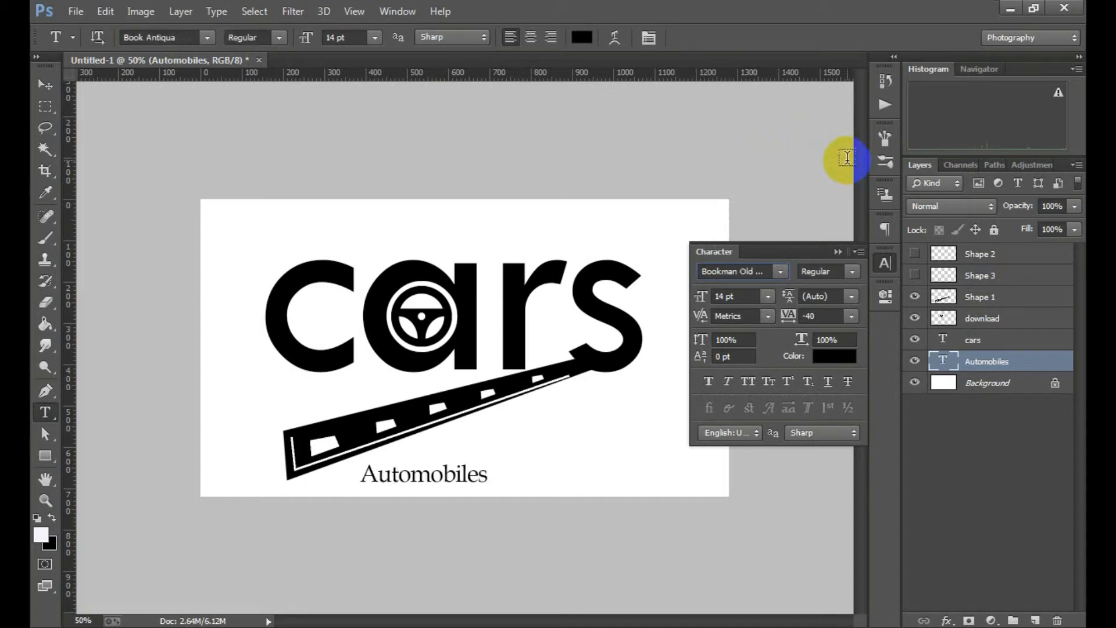
{"action": "key", "text": "Down"}
{"action": "key", "text": "Down"}
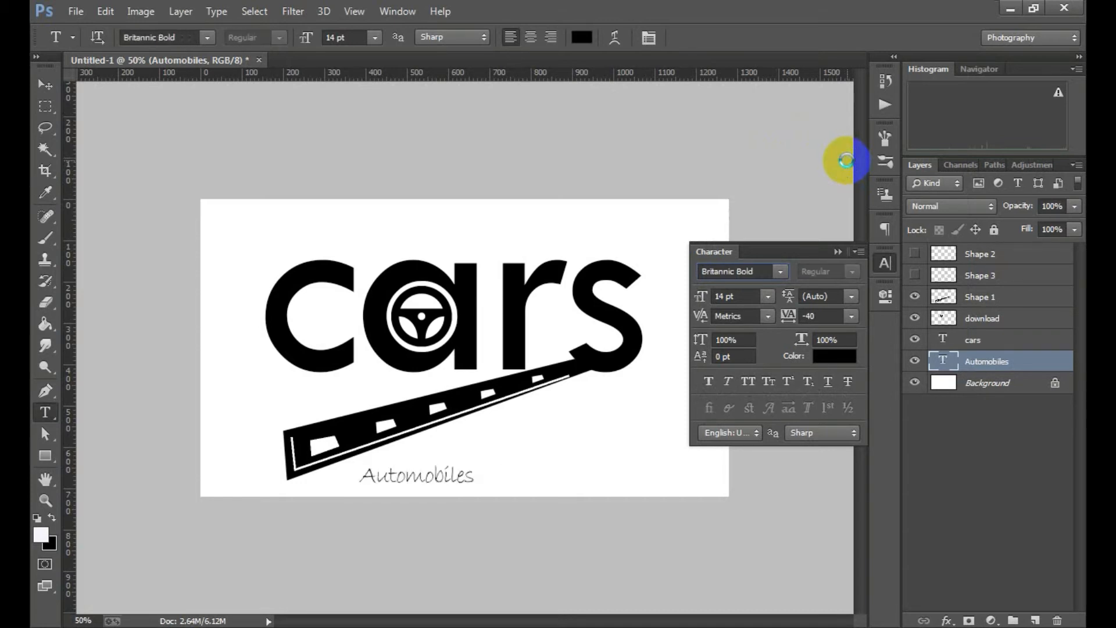
{"action": "key", "text": "Down"}
{"action": "key", "text": "Down"}
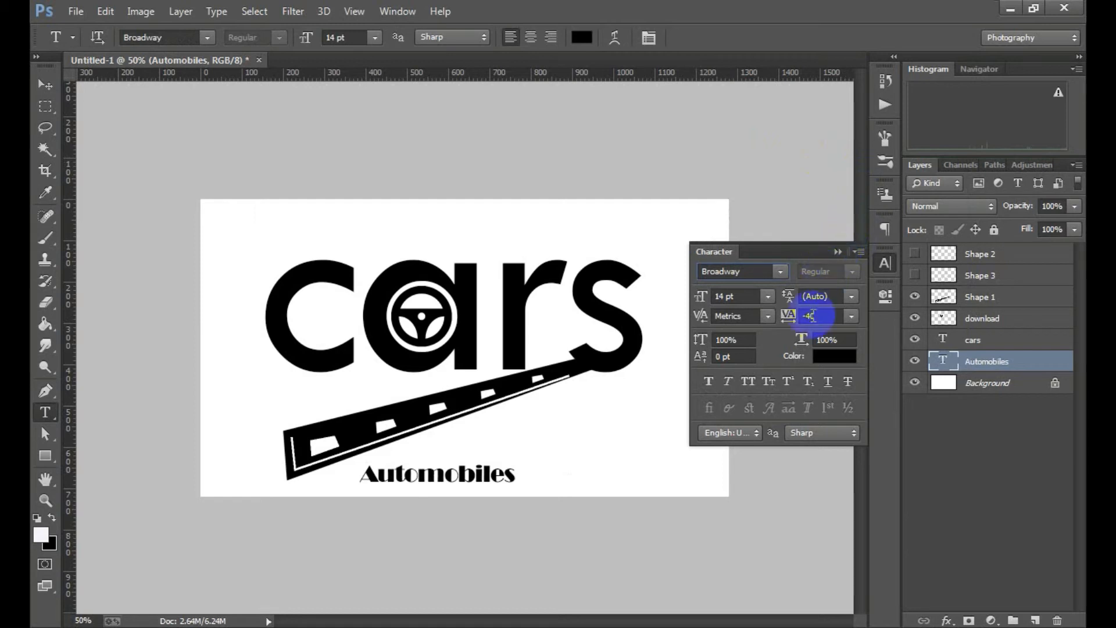
Step: Widen the tracking of "Automobiles" strongly and scale the text down to about 76% beneath the road
{"action": "left_click_drag", "start_coordinate": [788, 318], "coordinate": [835, 273]}
{"action": "left_click", "coordinate": [838, 252]}
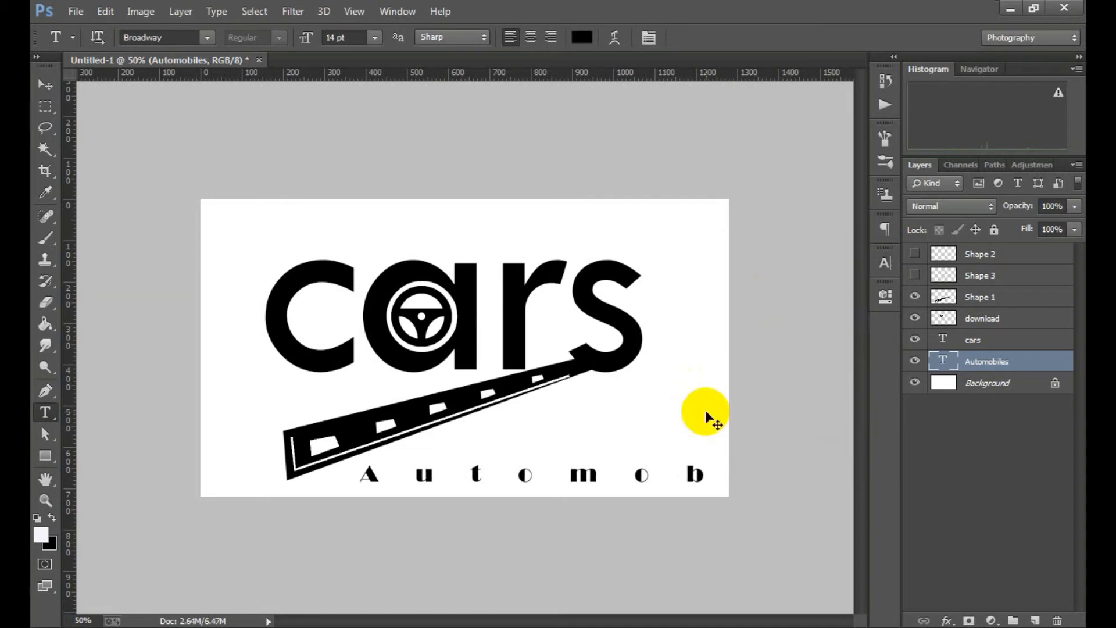
{"action": "key", "text": "ctrl+t"}
{"action": "left_click", "coordinate": [595, 425]}
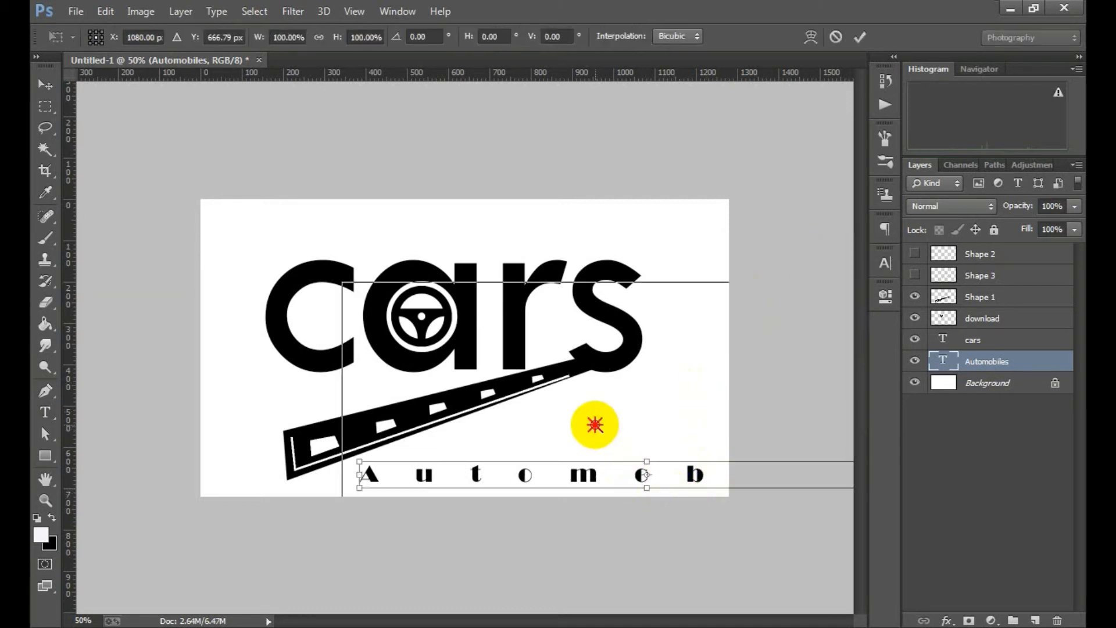
{"action": "key", "text": "ctrl+minus"}
{"action": "key", "text": "ctrl+minus"}
{"action": "left_click_drag", "start_coordinate": [698, 427], "coordinate": [662, 411]}
{"action": "left_click", "coordinate": [563, 411]}
{"action": "left_click_drag", "start_coordinate": [564, 411], "coordinate": [531, 406]}
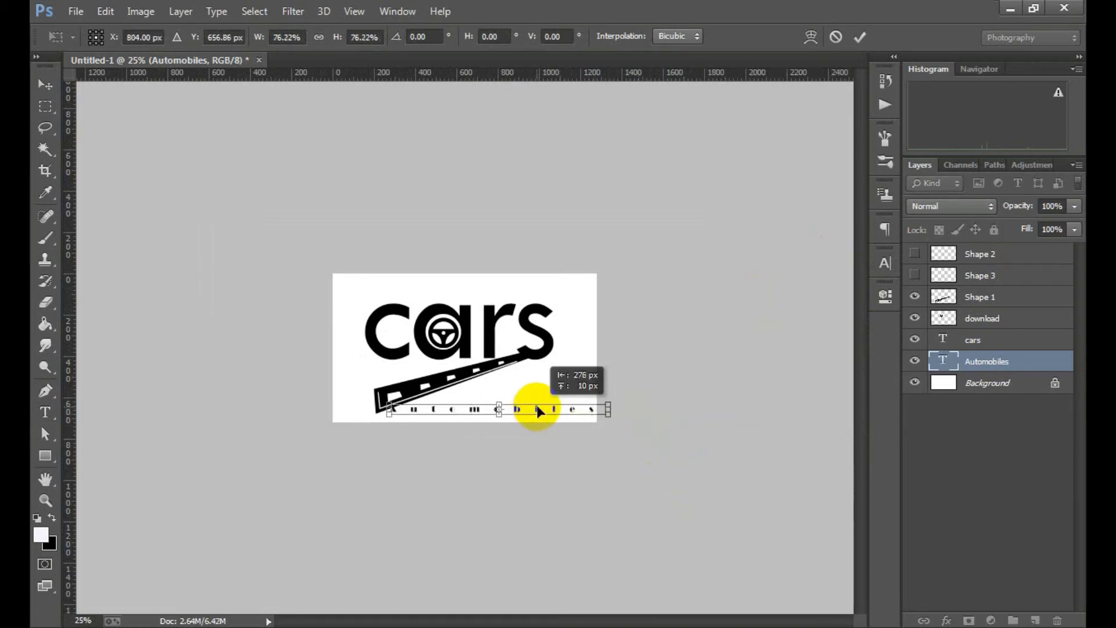
Step: Rotate the "Automobiles" text to about -20.24° along the road's lower edge and scale it down to about 51%
{"action": "left_click_drag", "start_coordinate": [640, 423], "coordinate": [640, 370]}
{"action": "left_click", "coordinate": [519, 347], "text": "ctrl"}
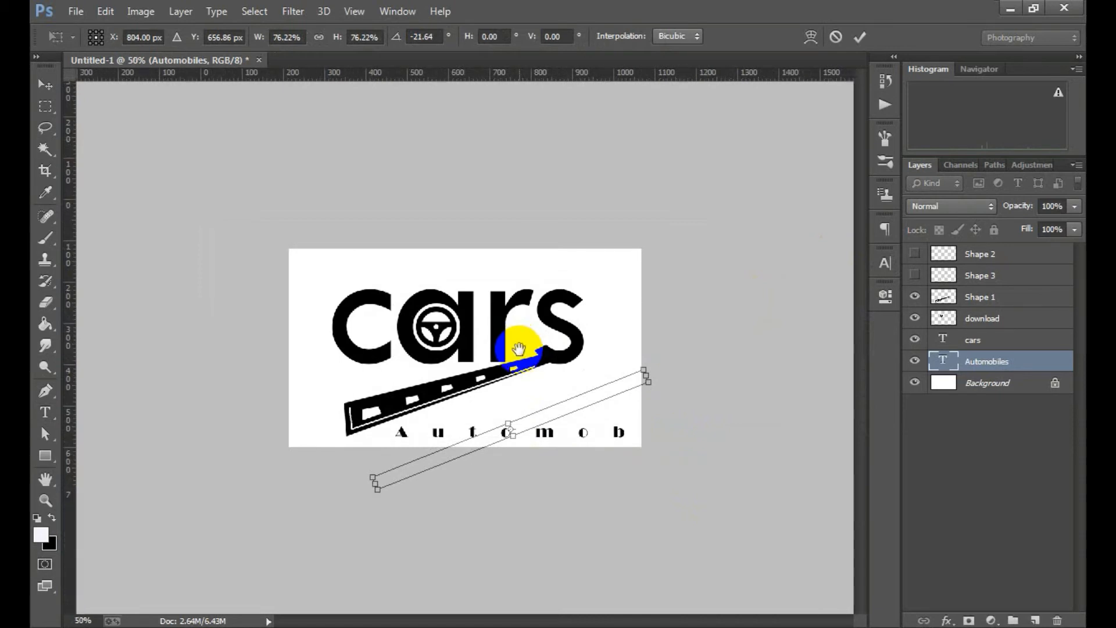
{"action": "left_click_drag", "start_coordinate": [500, 480], "coordinate": [490, 422]}
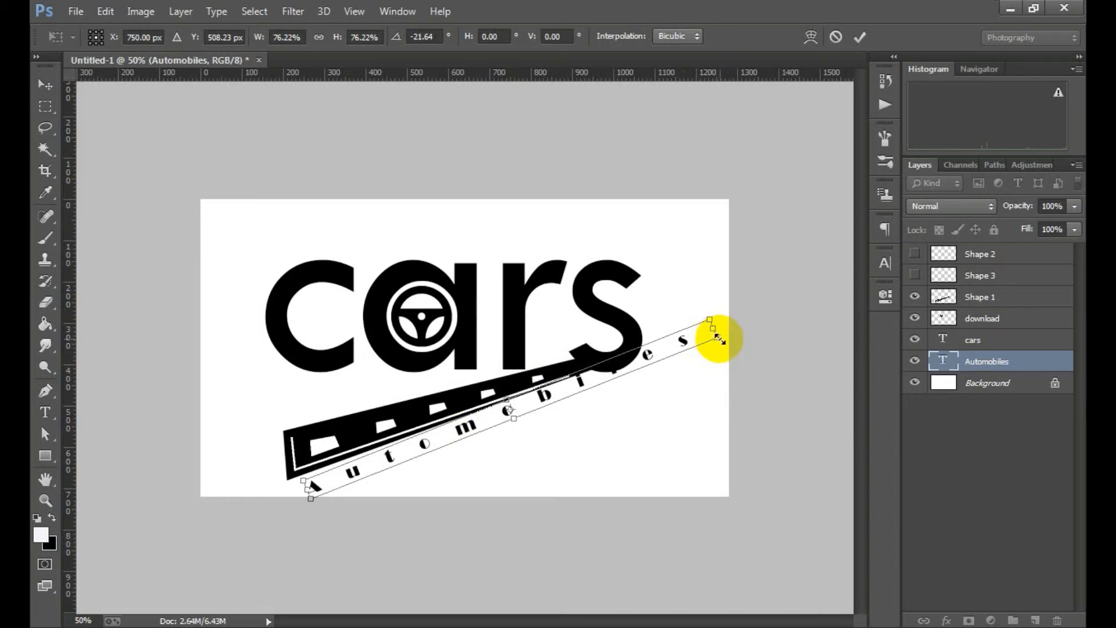
{"action": "left_click_drag", "start_coordinate": [719, 339], "coordinate": [581, 395]}
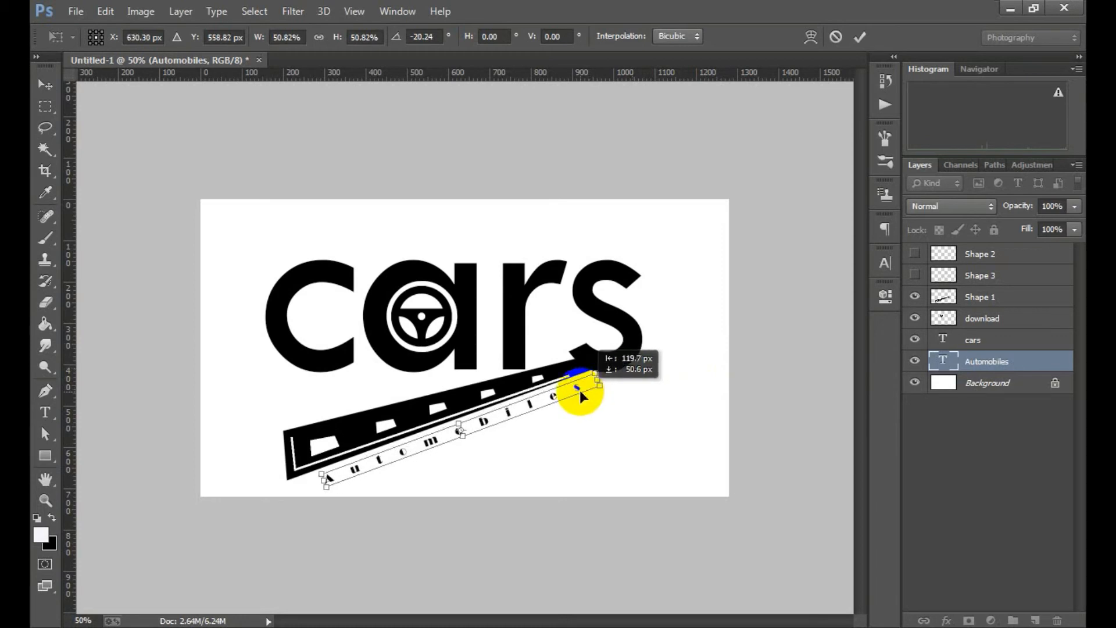
{"action": "left_click", "coordinate": [331, 396], "text": "ctrl"}
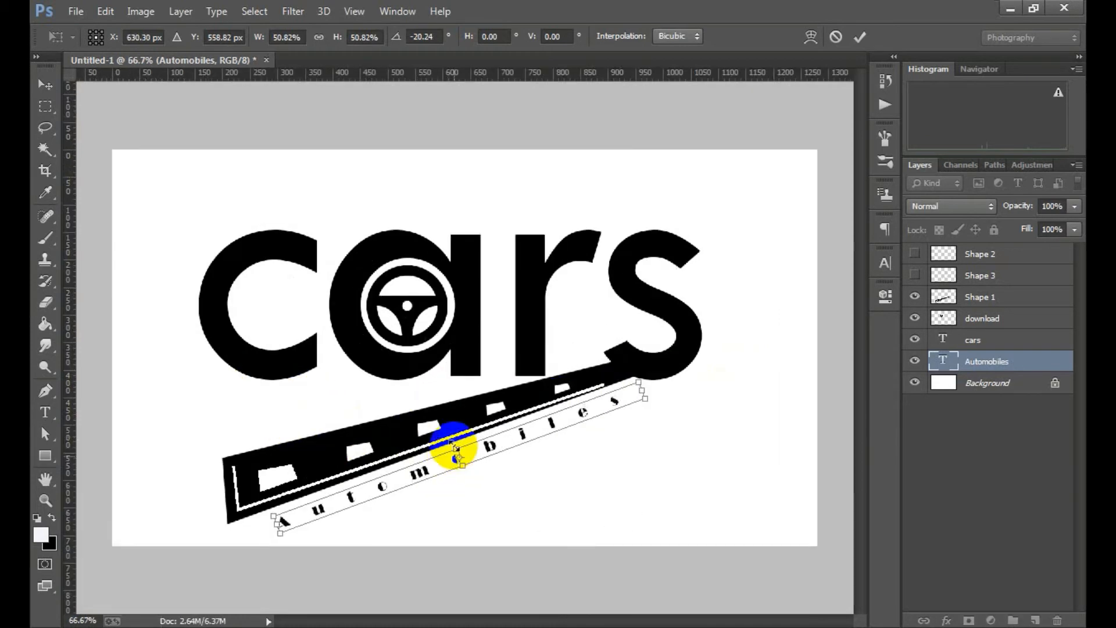
Step: Stretch the slanted text to about 58.4% width and 58.6% height so it spans the road's lower edge
{"action": "left_click_drag", "start_coordinate": [278, 526], "coordinate": [237, 534]}
{"action": "left_click_drag", "start_coordinate": [645, 392], "coordinate": [666, 395]}
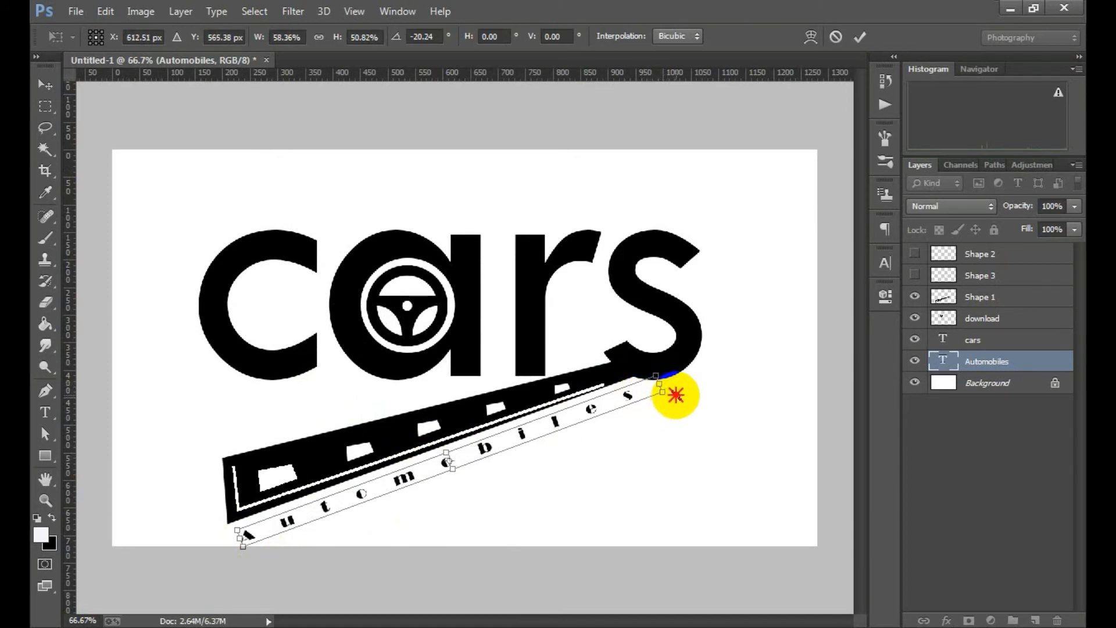
{"action": "left_click_drag", "start_coordinate": [445, 452], "coordinate": [446, 450]}
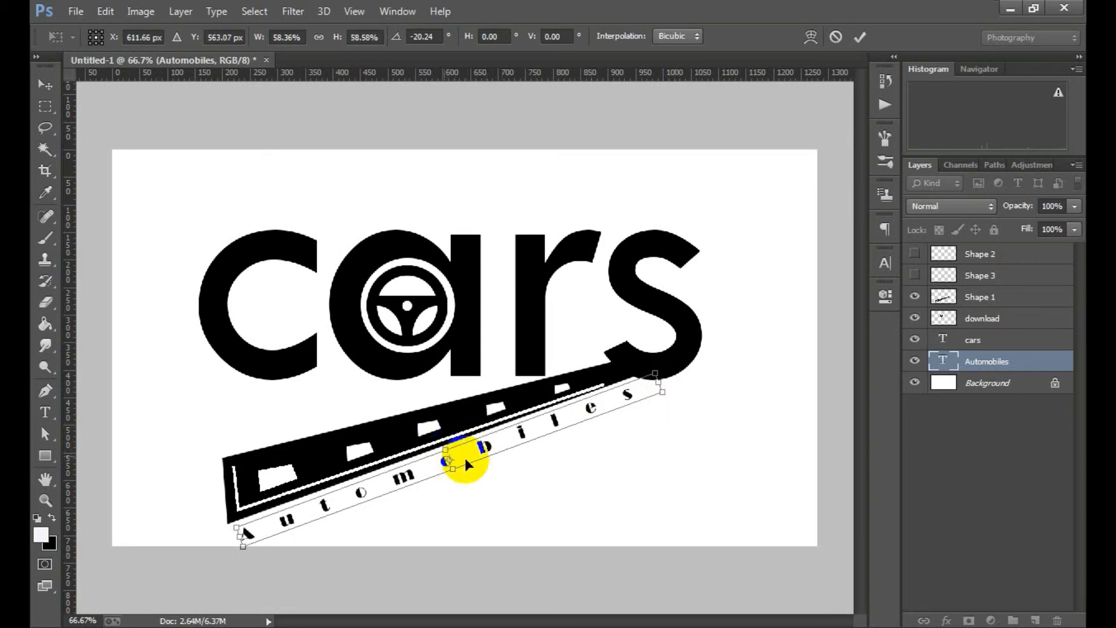
Step: Nudge the slanted text up and slightly left against the road and adjust its rotation to about -19.96°
{"action": "key", "text": "Up"}
{"action": "key", "text": "Up"}
{"action": "key", "text": "Up"}
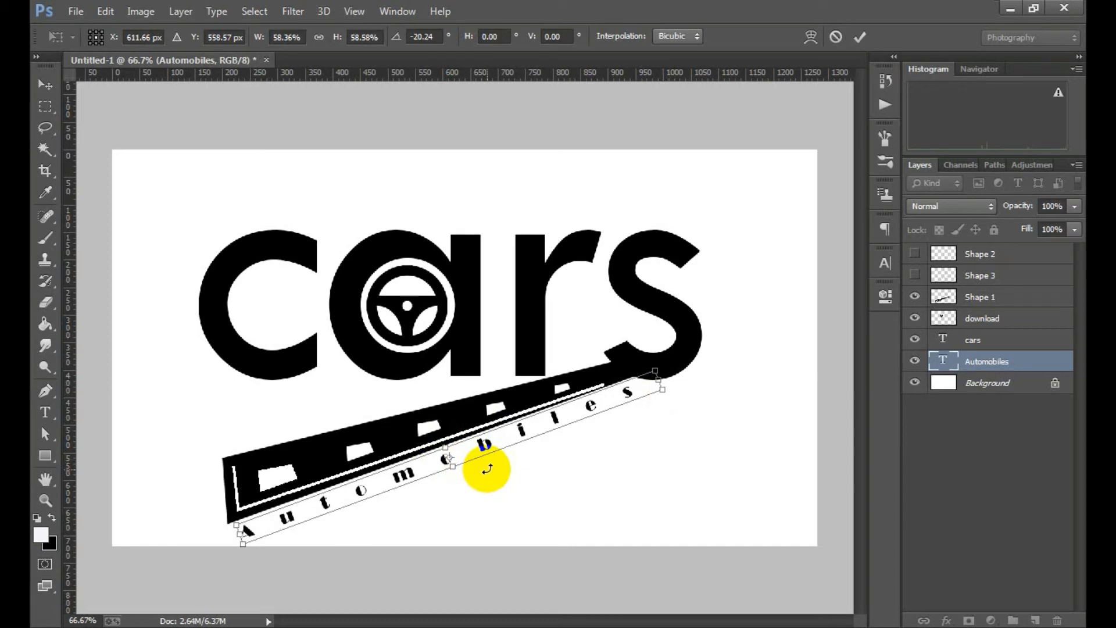
{"action": "key", "text": "Up"}
{"action": "key", "text": "Left"}
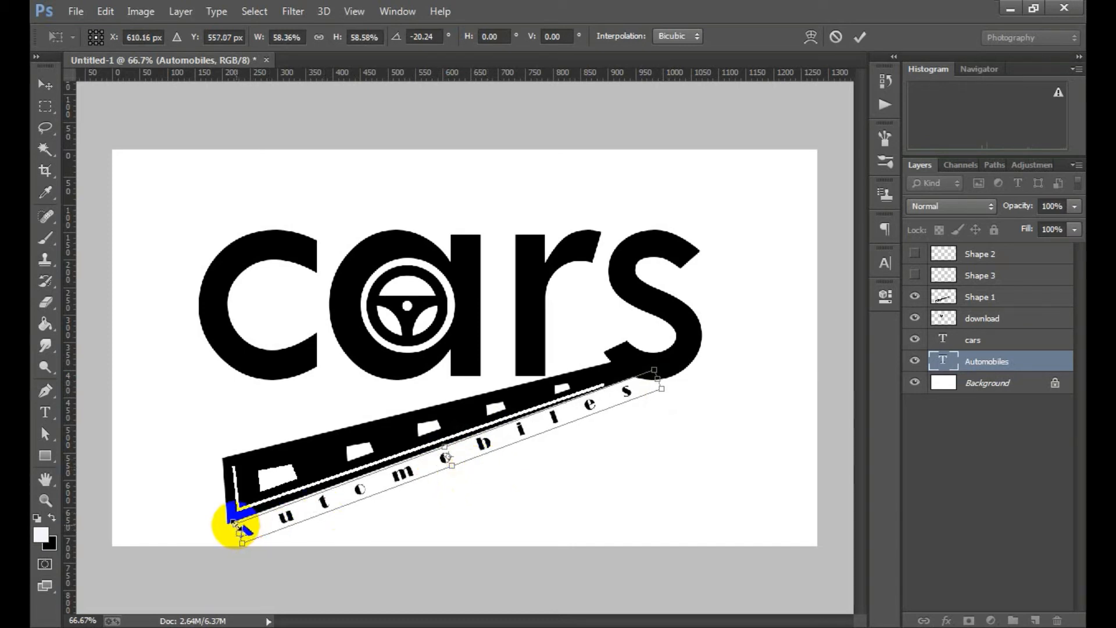
{"action": "left_click_drag", "start_coordinate": [242, 556], "coordinate": [244, 557]}
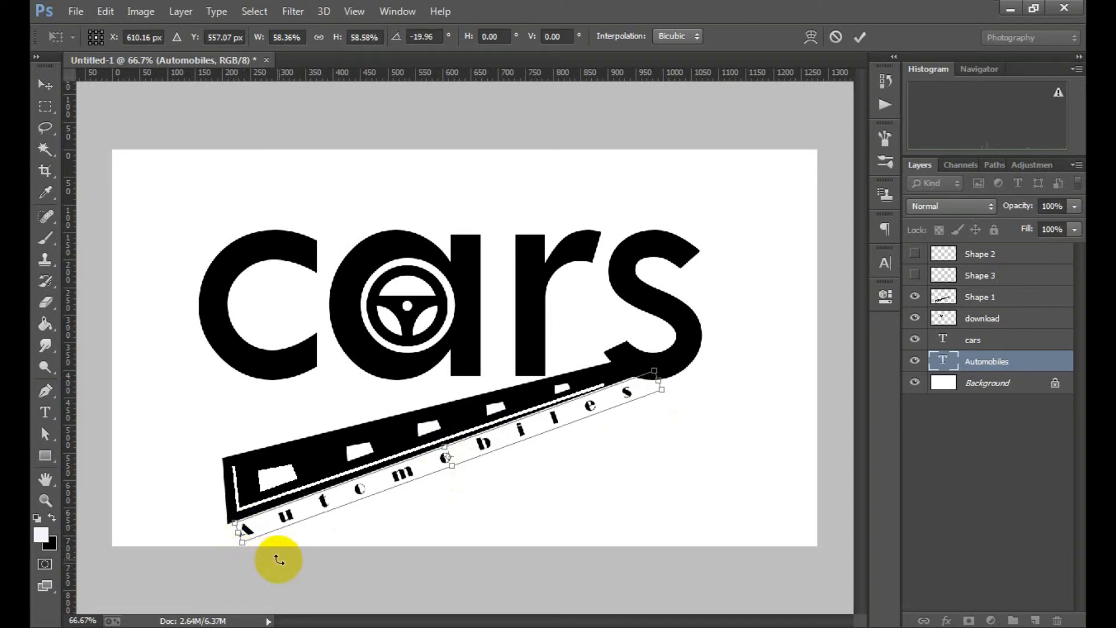
Step: Nudge the text a little further left, widen it to about 59.5% toward the "s" of "cars", and apply the transform
{"action": "key", "text": "Left"}
{"action": "key", "text": "Left"}
{"action": "key", "text": "Left"}
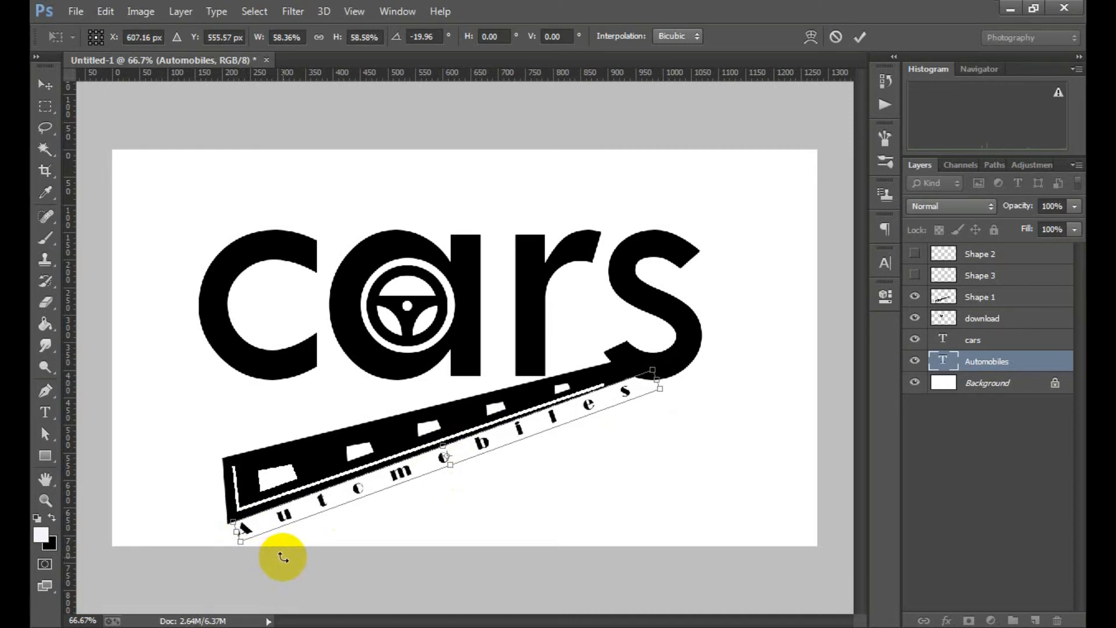
{"action": "key", "text": "Down"}
{"action": "key", "text": "Down"}
{"action": "key", "text": "Down"}
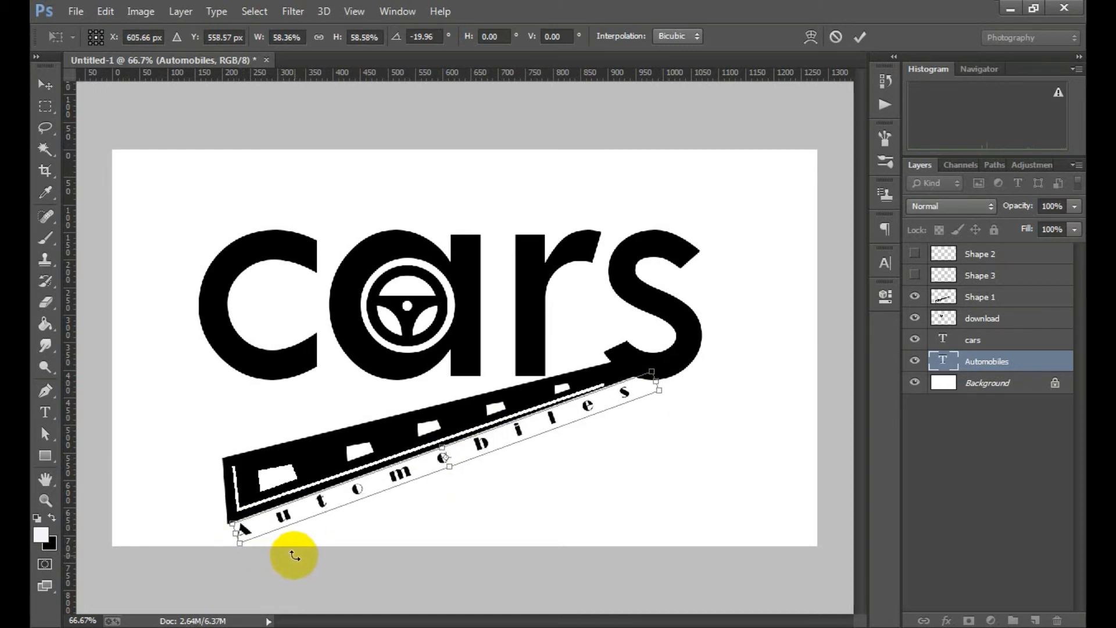
{"action": "key", "text": "Up"}
{"action": "key", "text": "Up"}
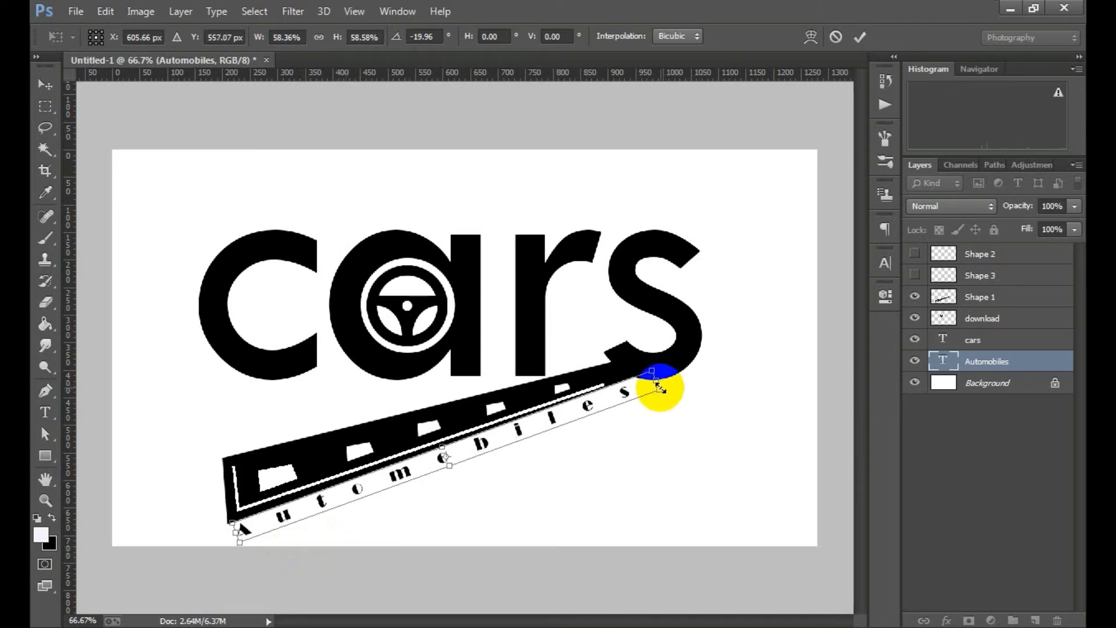
{"action": "left_click_drag", "start_coordinate": [660, 382], "coordinate": [666, 378]}
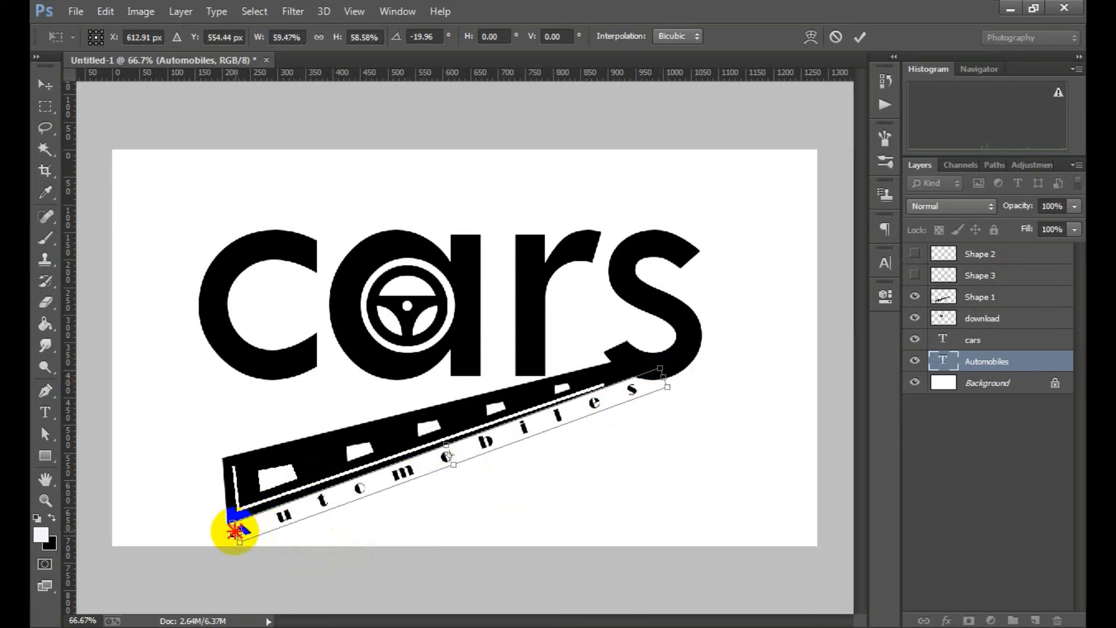
{"action": "left_click", "coordinate": [859, 38]}
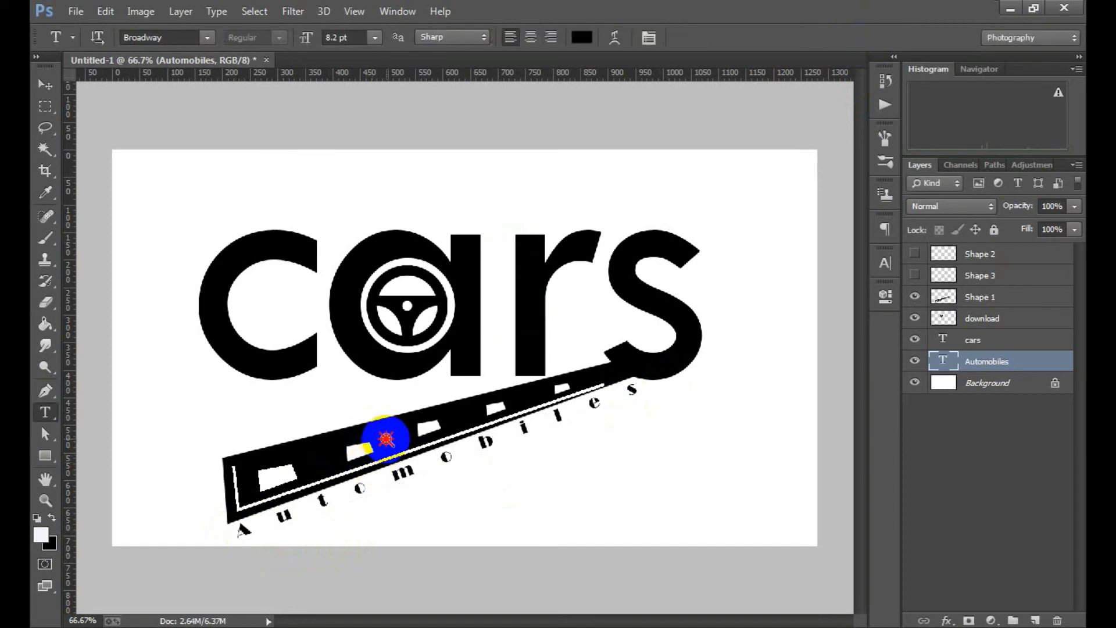
Step: Scale all the logo layers except Background together to about 110%, shift them up on the canvas, and apply the transform
{"action": "left_click", "coordinate": [385, 439], "text": "ctrl+alt"}
{"action": "left_click", "coordinate": [385, 439], "text": "ctrl+alt"}
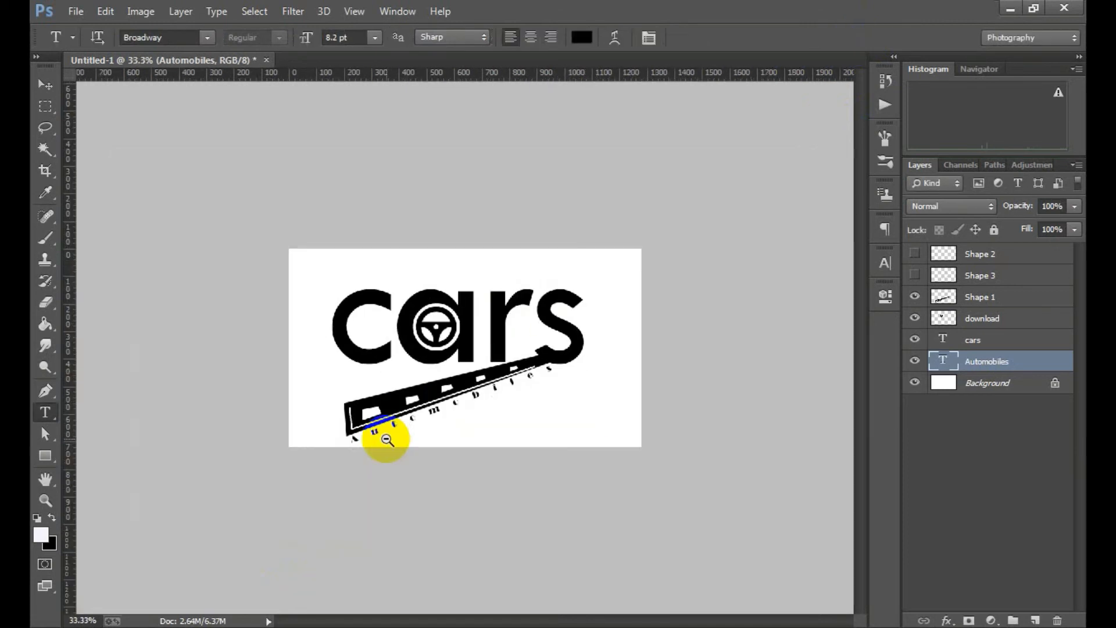
{"action": "left_click", "coordinate": [435, 408], "text": "ctrl"}
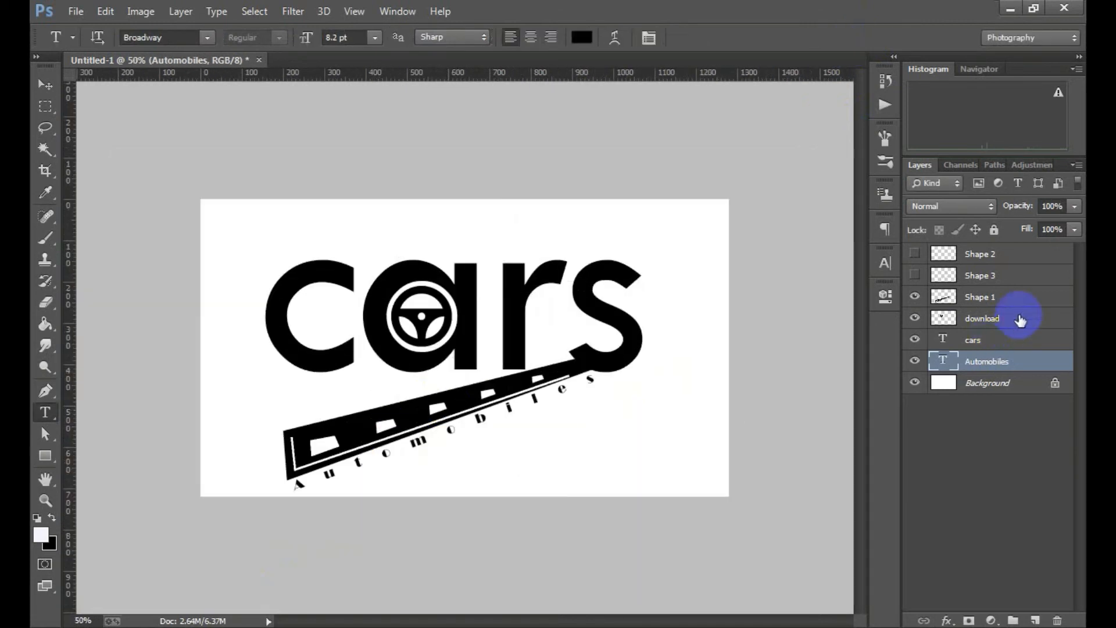
{"action": "left_click", "coordinate": [1004, 257], "text": "shift"}
{"action": "key", "text": "ctrl+t"}
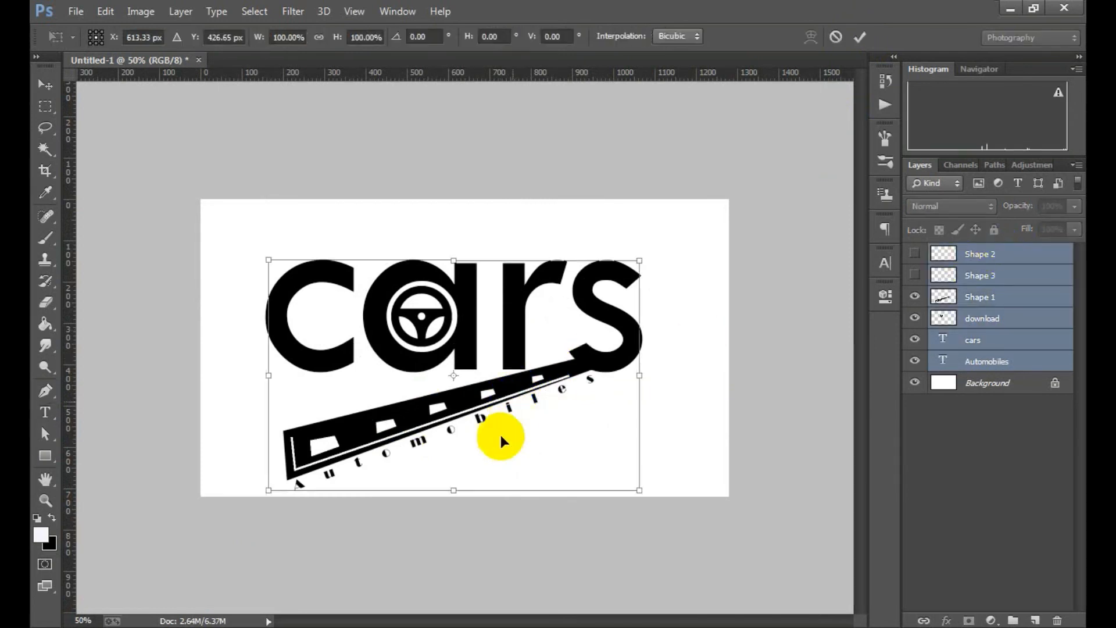
{"action": "left_click_drag", "start_coordinate": [638, 490], "coordinate": [567, 437]}
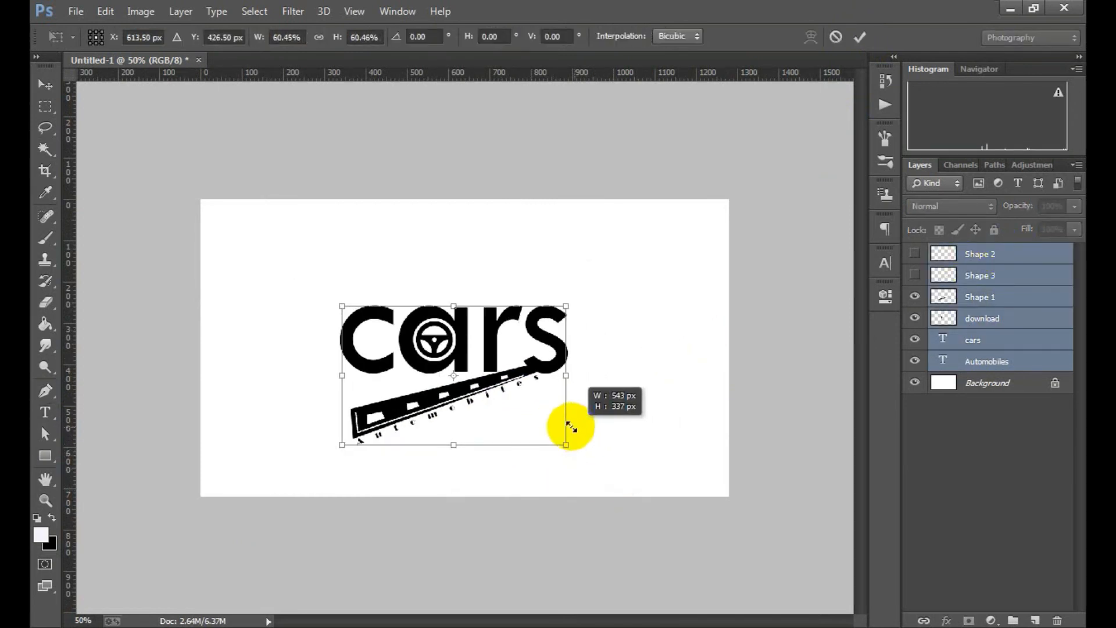
{"action": "left_click_drag", "start_coordinate": [531, 376], "coordinate": [533, 360]}
{"action": "left_click_drag", "start_coordinate": [570, 420], "coordinate": [676, 457]}
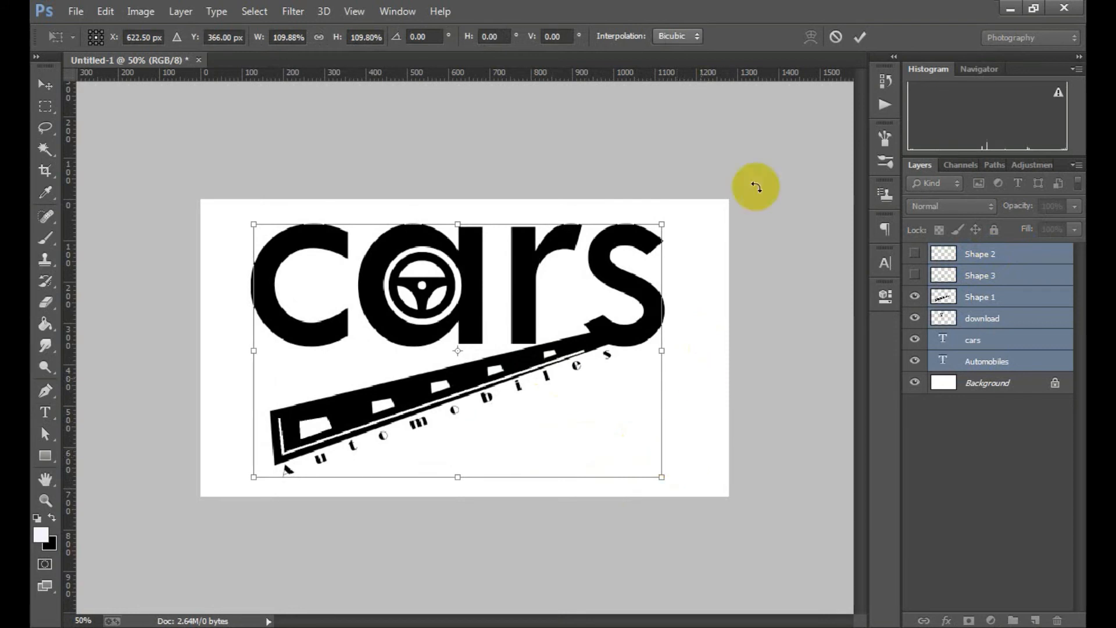
{"action": "left_click", "coordinate": [860, 38]}
{"action": "key", "text": "t"}
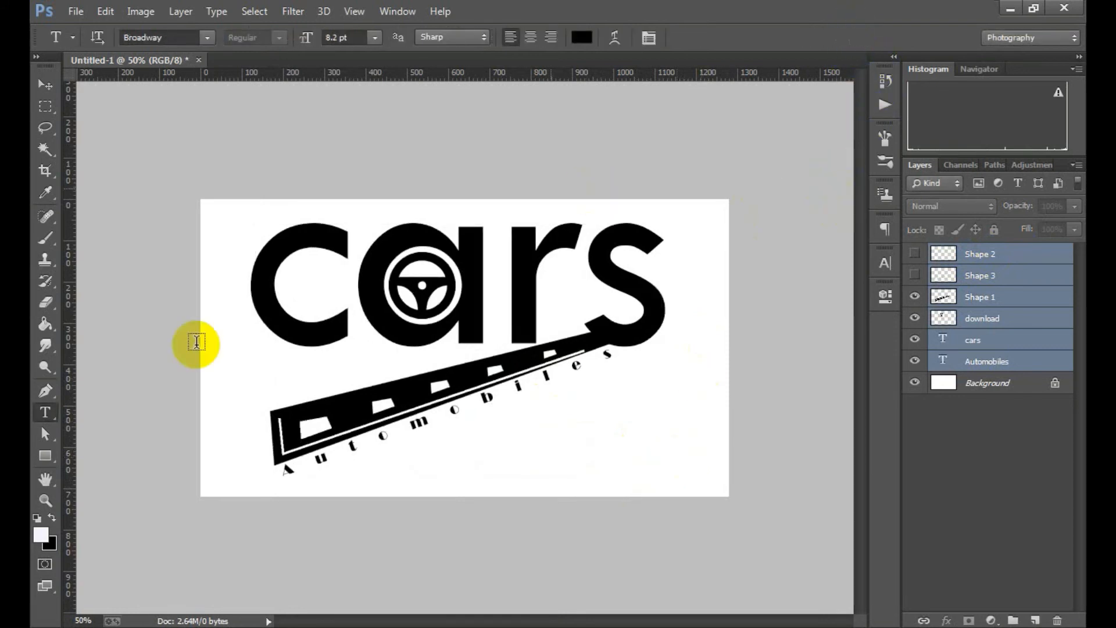
{"action": "left_click", "coordinate": [319, 346], "text": "ctrl"}
{"action": "left_click", "coordinate": [442, 360], "text": "alt"}
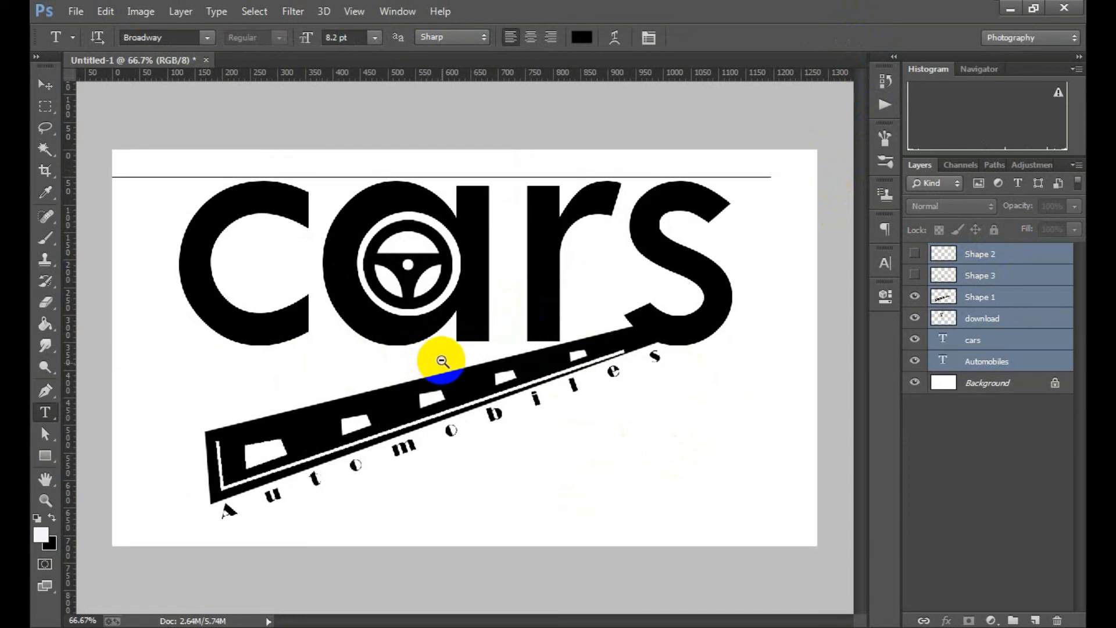
{"action": "left_click", "coordinate": [441, 361], "text": "alt"}
{"action": "left_click", "coordinate": [461, 274], "text": "ctrl"}
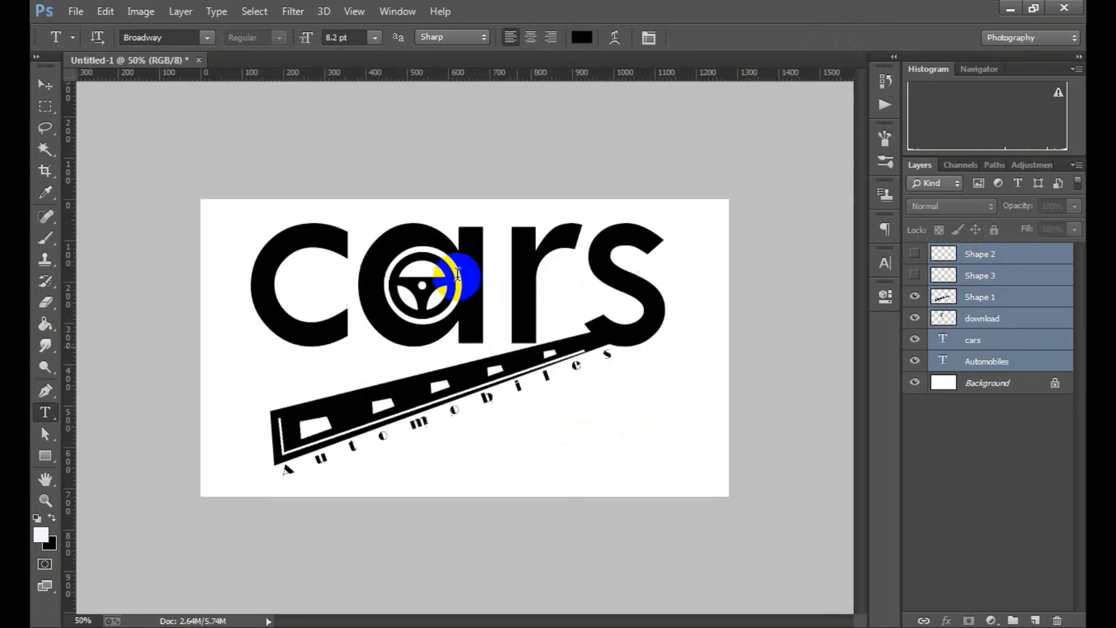
Step: Recolor only the letter "a" of the "cars" text to dark red, #760303
{"action": "left_click", "coordinate": [973, 340]}
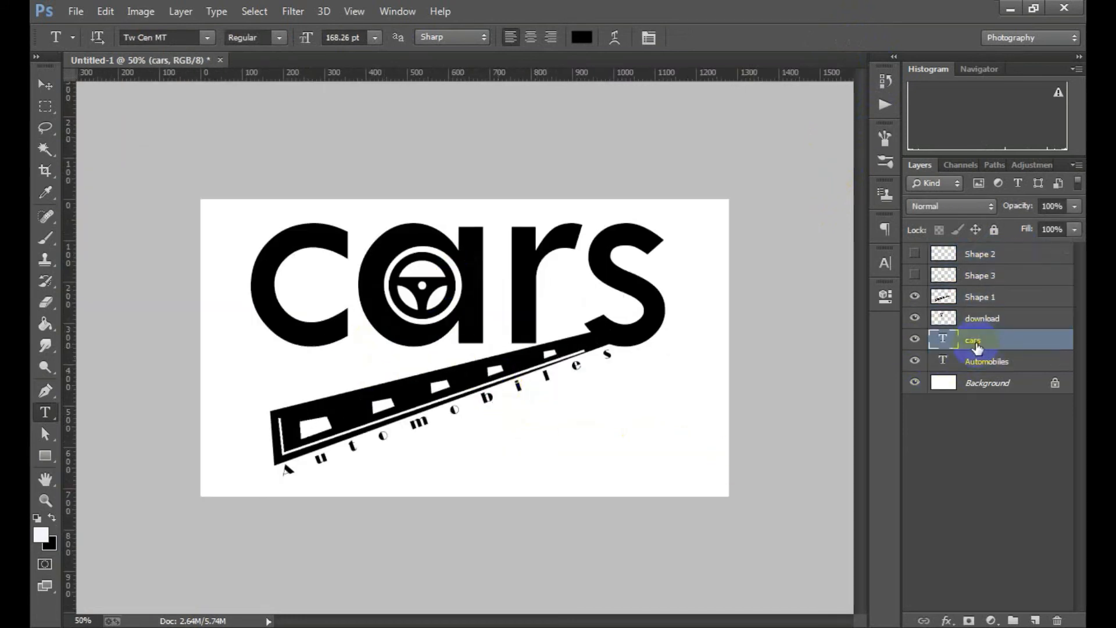
{"action": "left_click_drag", "start_coordinate": [480, 280], "coordinate": [400, 286]}
{"action": "left_click", "coordinate": [594, 41]}
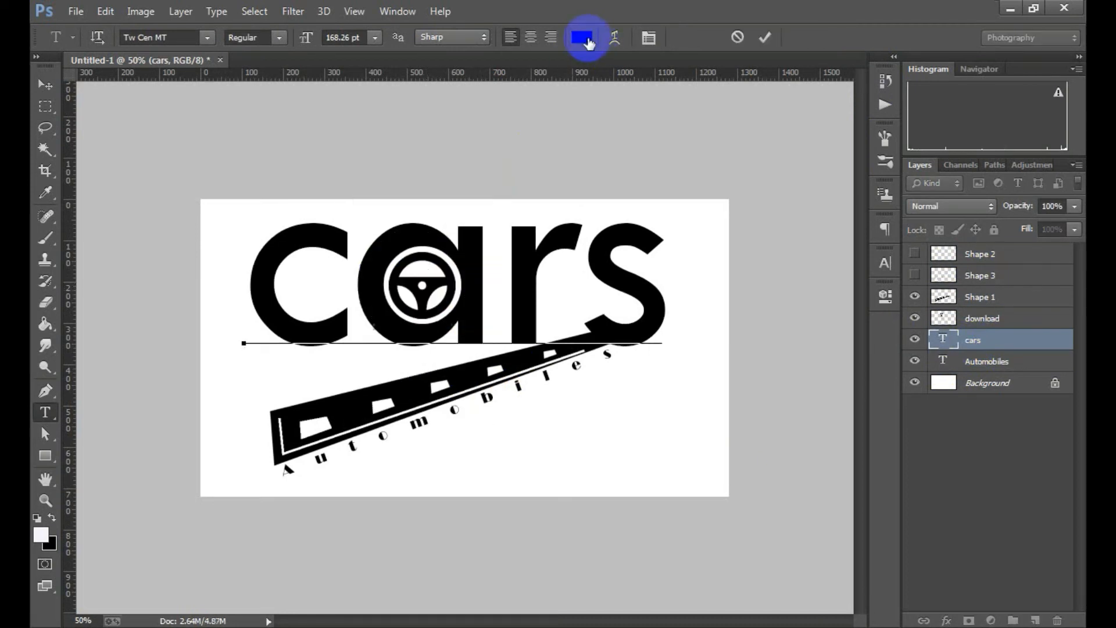
{"action": "left_click", "coordinate": [762, 138]}
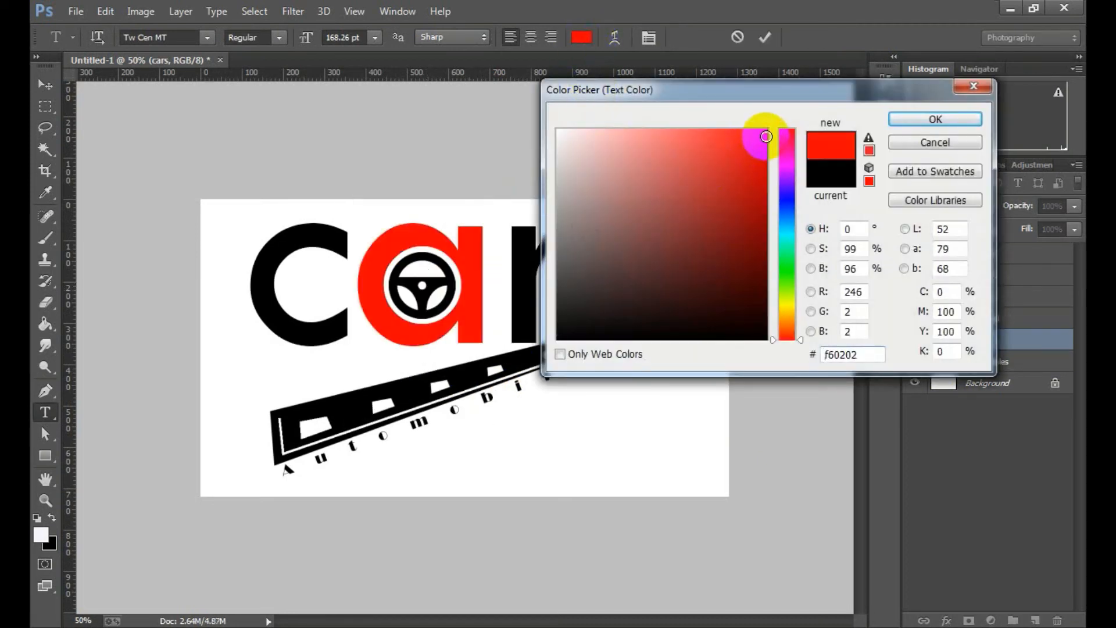
{"action": "left_click_drag", "start_coordinate": [755, 129], "coordinate": [768, 239]}
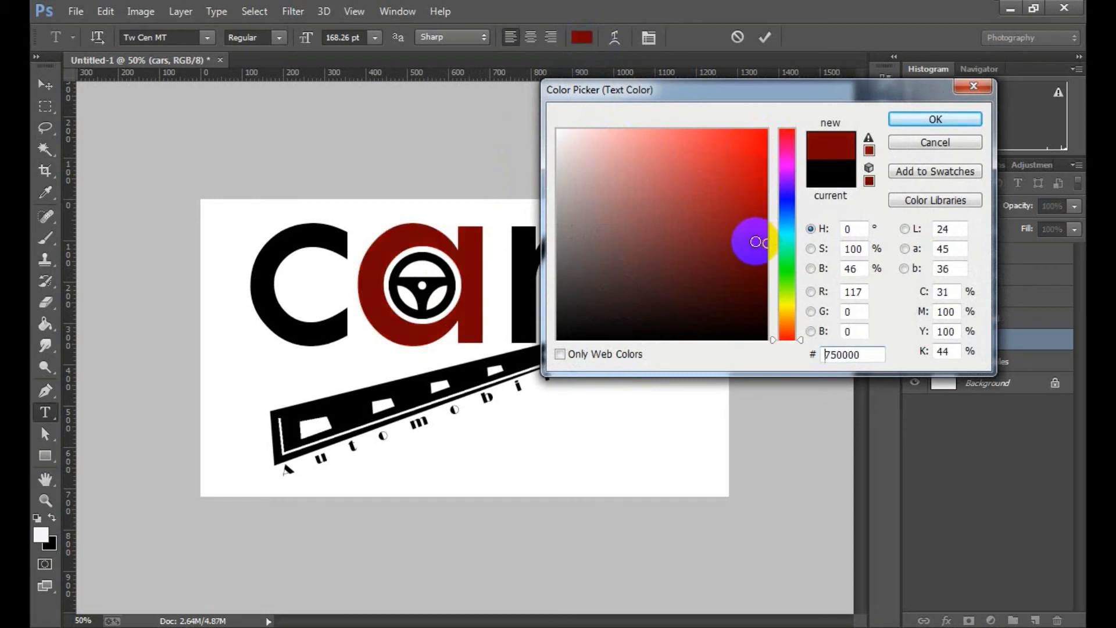
{"action": "left_click", "coordinate": [767, 183]}
{"action": "left_click_drag", "start_coordinate": [766, 175], "coordinate": [766, 228]}
{"action": "left_click", "coordinate": [755, 243]}
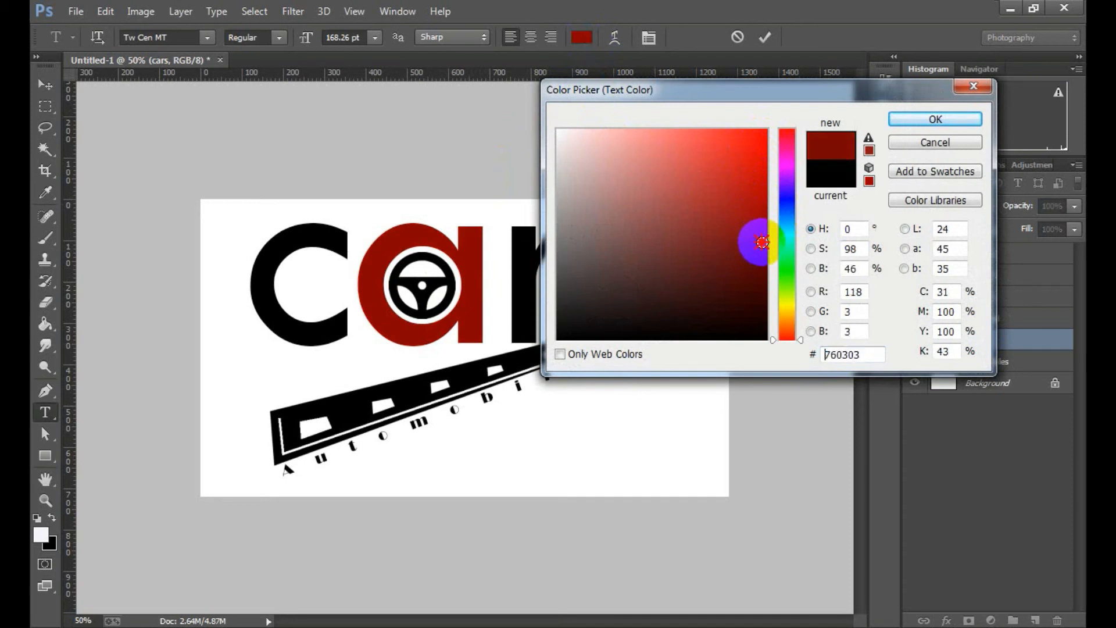
{"action": "left_click", "coordinate": [916, 120]}
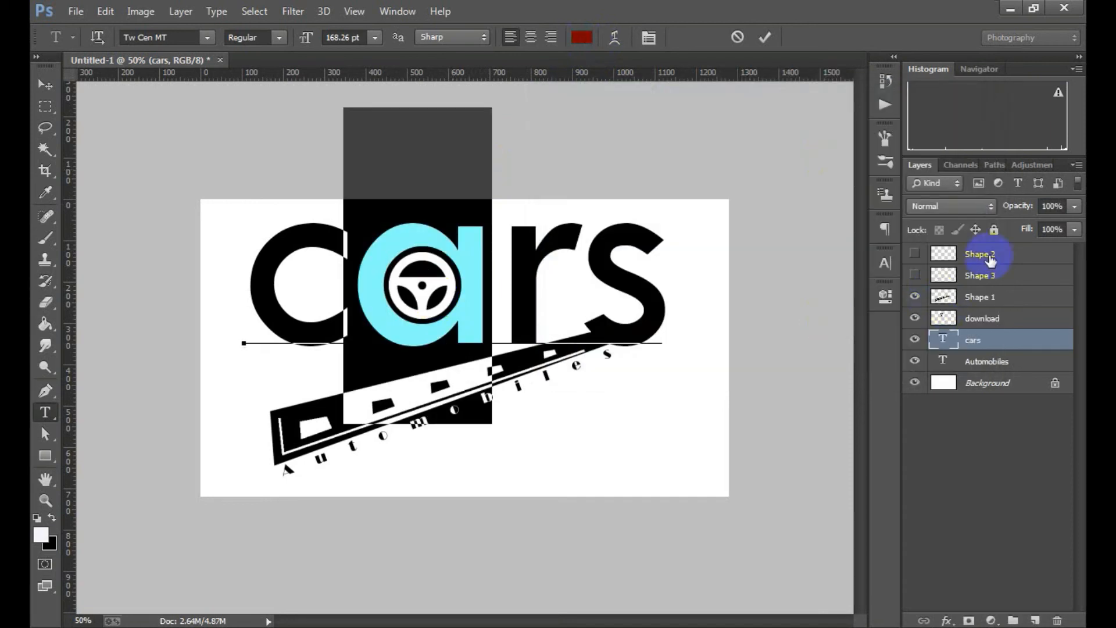
Step: Sample the dark red from the "a" and fill the steering wheel on the "download" layer with it
{"action": "left_click", "coordinate": [979, 317]}
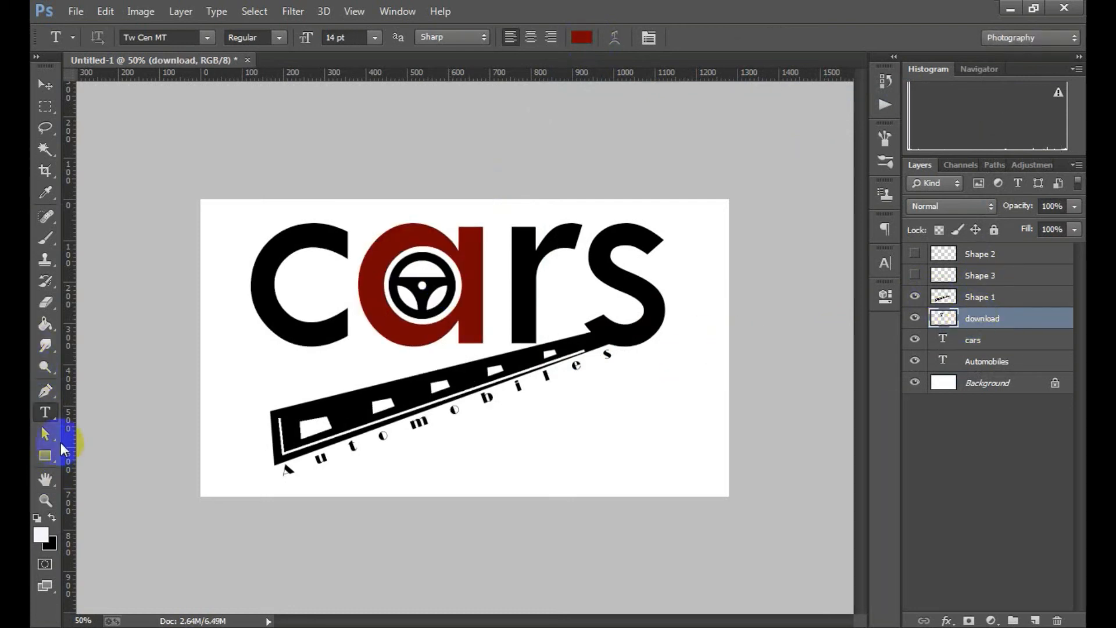
{"action": "left_click", "coordinate": [51, 516]}
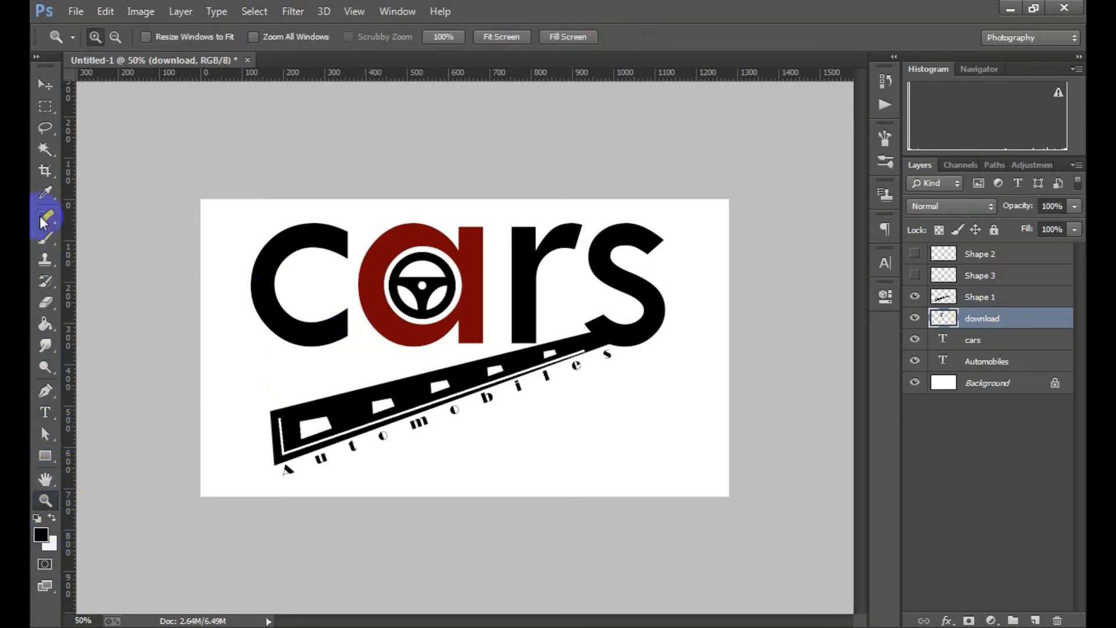
{"action": "left_click", "coordinate": [48, 193]}
{"action": "left_click", "coordinate": [378, 255]}
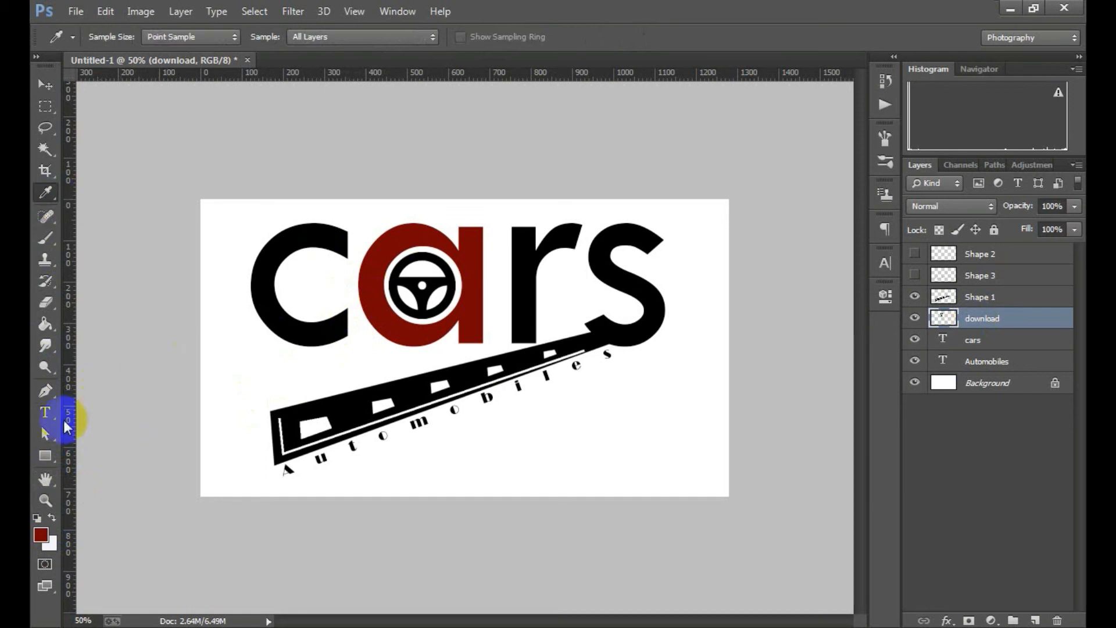
{"action": "left_click", "coordinate": [51, 517]}
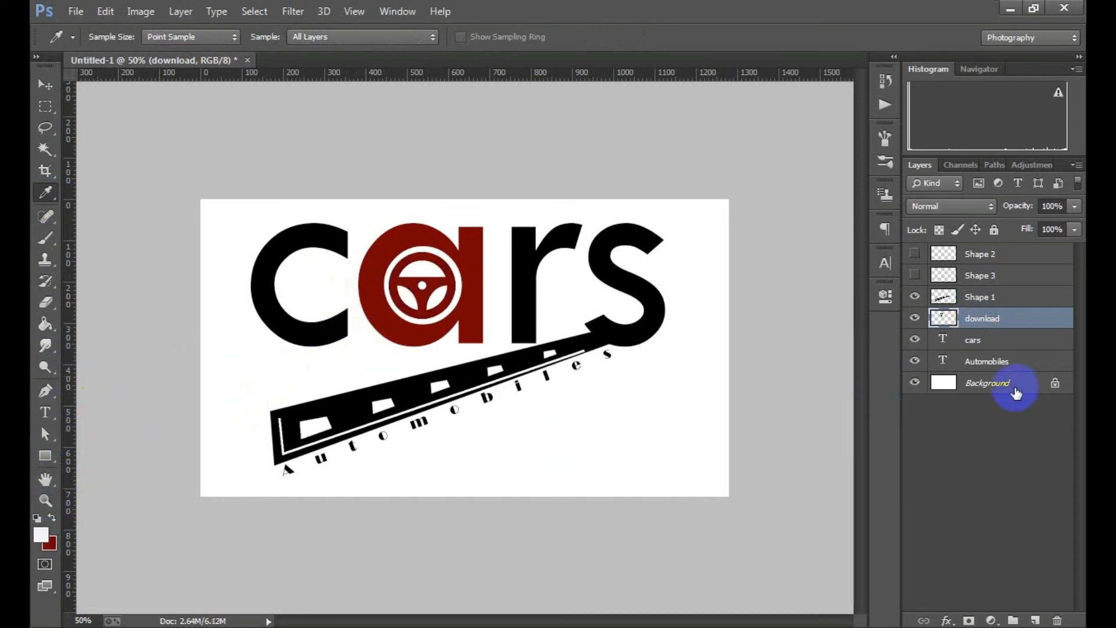
Step: Examine the whole logo at reduced and enlarged zoom levels to judge its overall look and small-size legibility
{"action": "key", "text": "alt+space"}
{"action": "left_click", "coordinate": [600, 370], "text": "alt"}
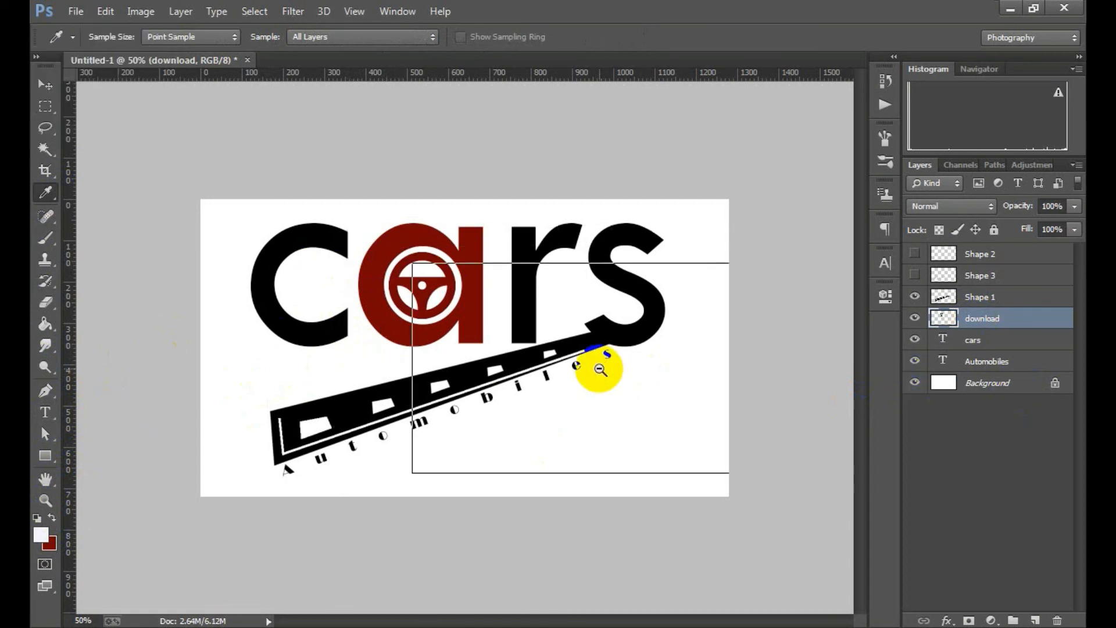
{"action": "left_click", "coordinate": [596, 371], "text": "alt"}
{"action": "left_click", "coordinate": [578, 397], "text": "alt"}
{"action": "left_click", "coordinate": [510, 393], "text": "alt"}
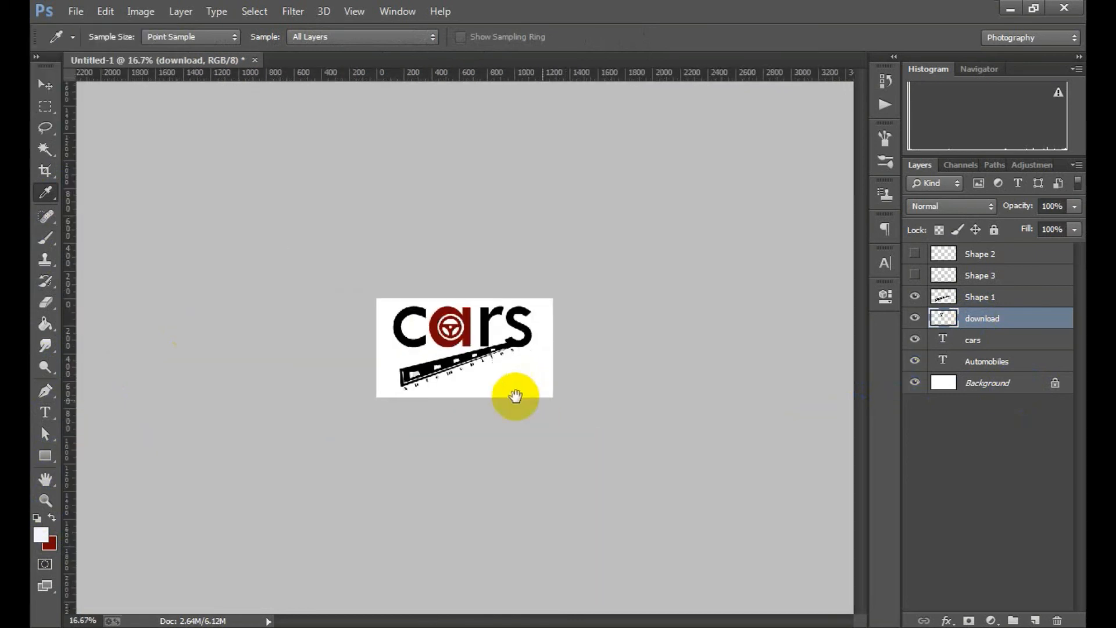
{"action": "left_click", "coordinate": [476, 373]}
{"action": "left_click", "coordinate": [477, 374]}
{"action": "left_click", "coordinate": [477, 373]}
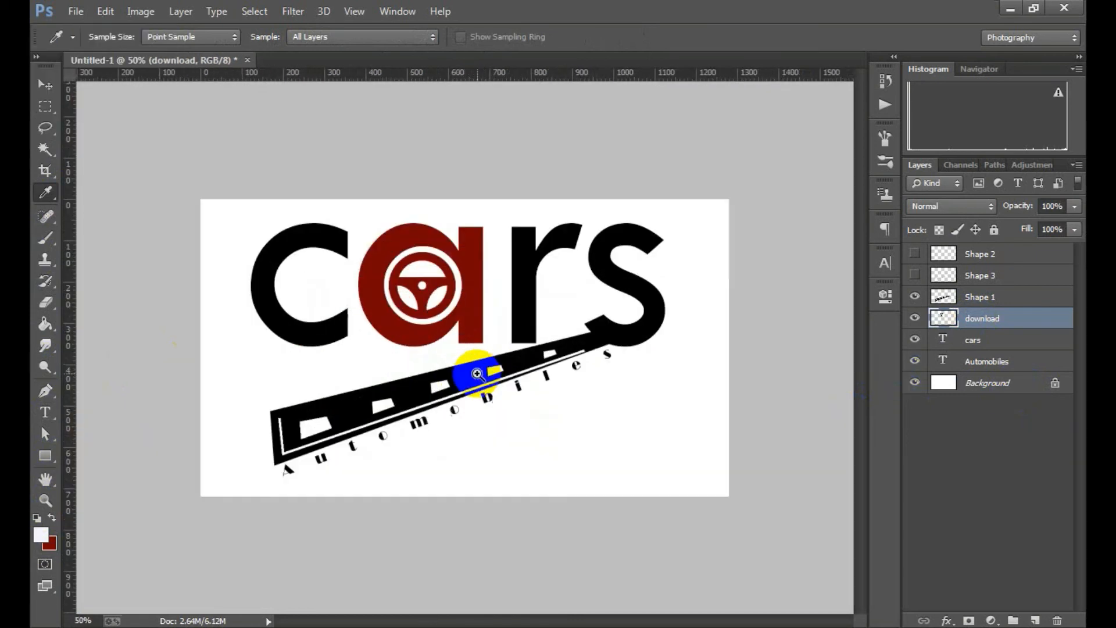
{"action": "left_click", "coordinate": [477, 373]}
{"action": "left_click", "coordinate": [469, 371], "text": "alt"}
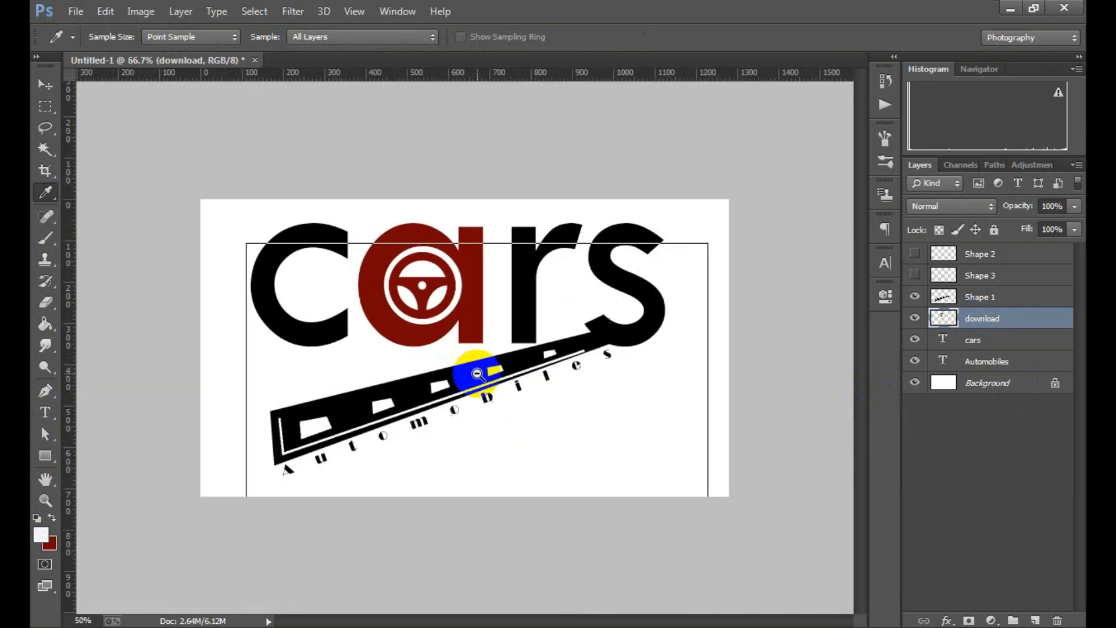
{"action": "left_click", "coordinate": [488, 391], "text": "alt"}
{"action": "left_click", "coordinate": [494, 397], "text": "alt"}
{"action": "left_click", "coordinate": [495, 384], "text": "alt"}
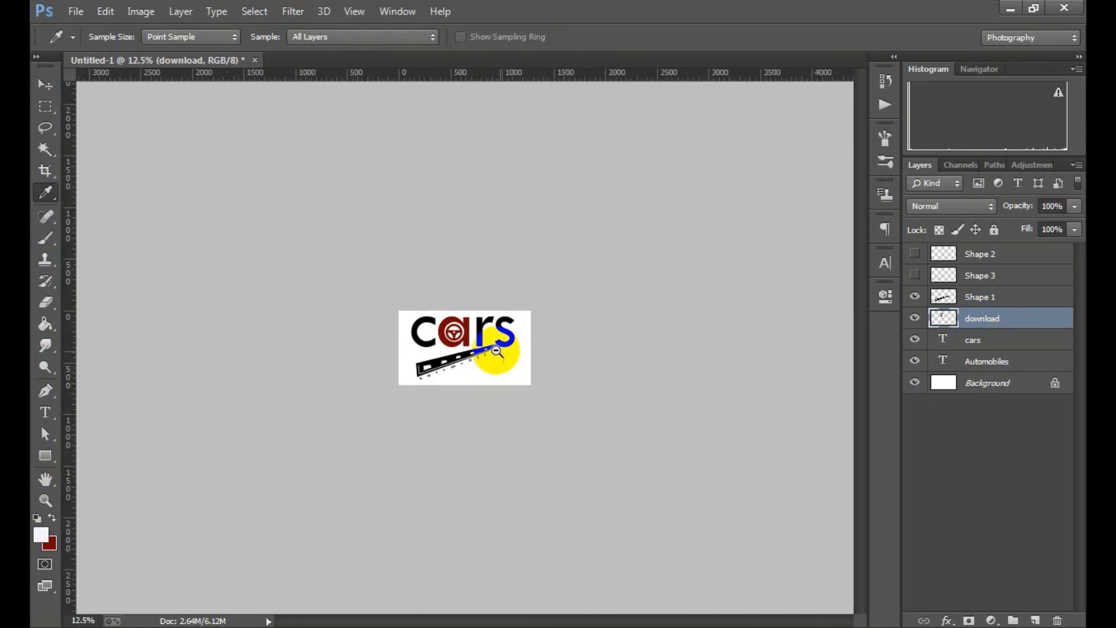
{"action": "left_click", "coordinate": [480, 346], "text": "alt"}
{"action": "left_click", "coordinate": [457, 367]}
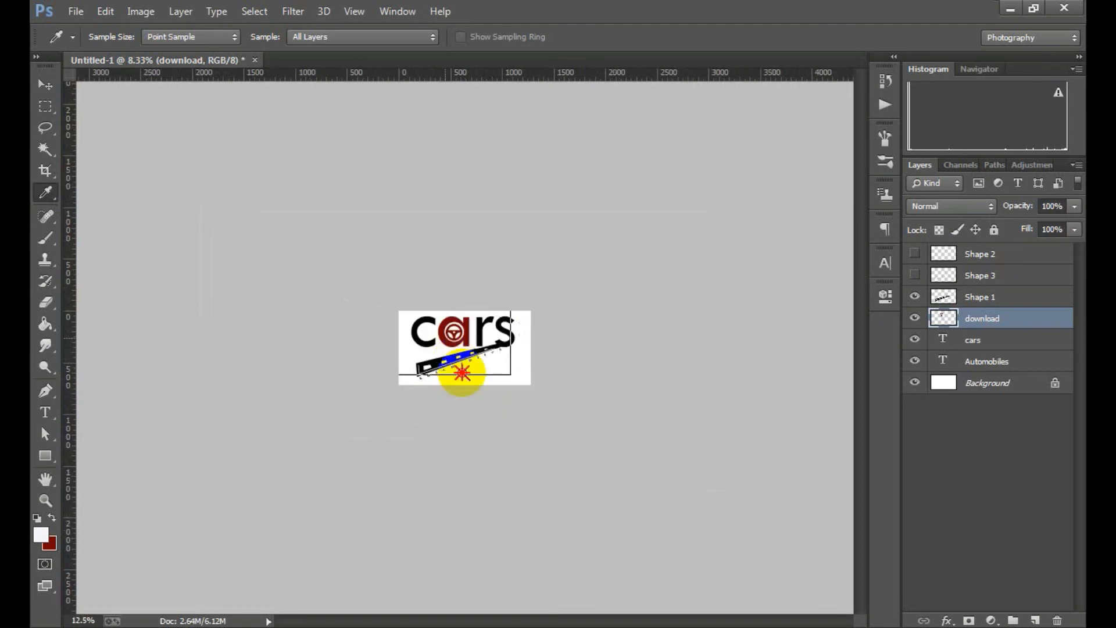
{"action": "left_click", "coordinate": [453, 379]}
{"action": "left_click", "coordinate": [456, 379]}
{"action": "left_click", "coordinate": [467, 381]}
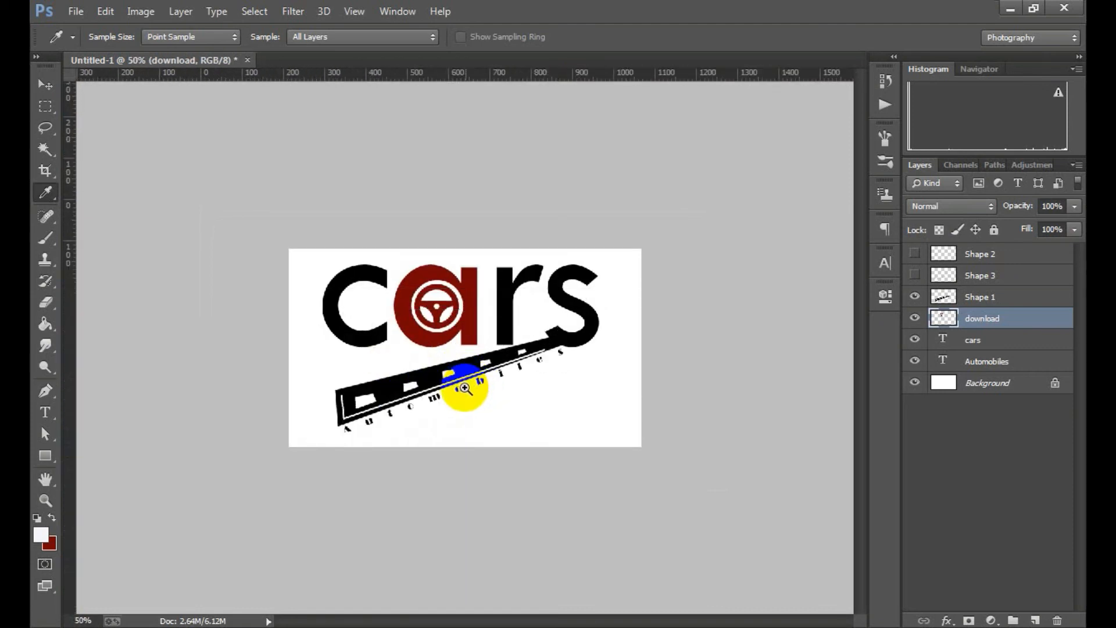
{"action": "left_click", "coordinate": [465, 378]}
{"action": "left_click", "coordinate": [463, 385]}
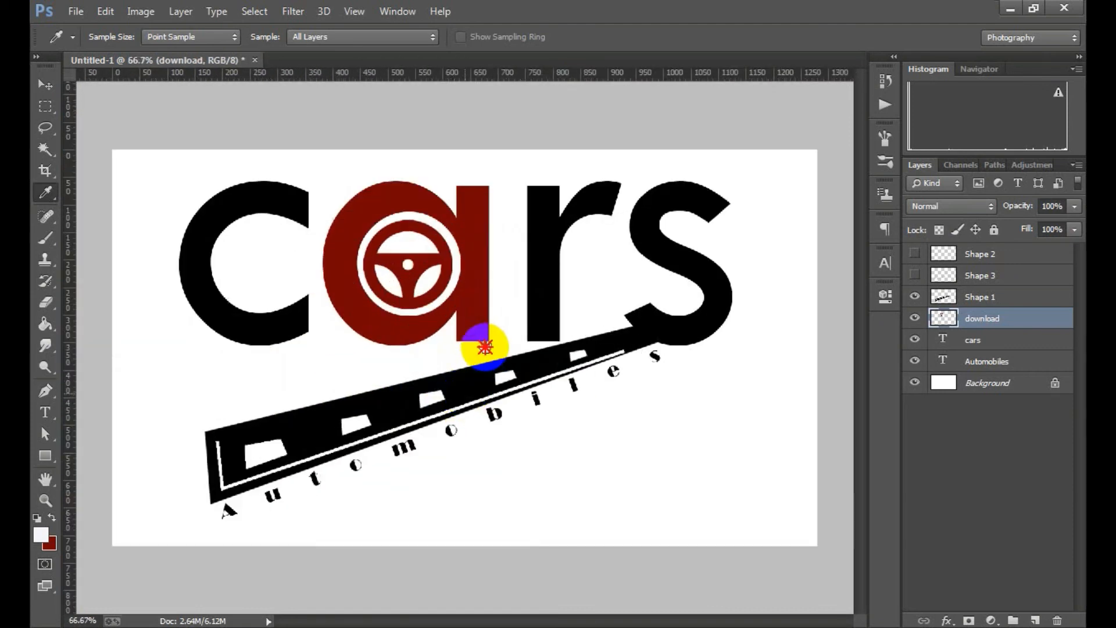
Step: Recolor the first "o" of the "Automobiles" text to dark red #760303, sampled from the "a" of "cars"
{"action": "left_click", "coordinate": [511, 419]}
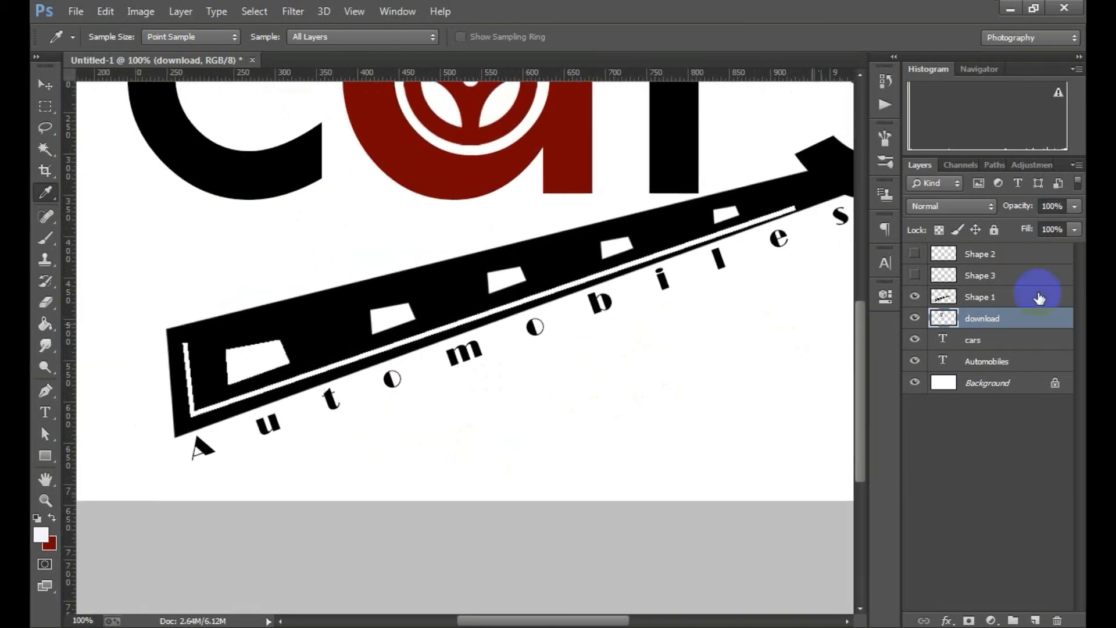
{"action": "left_click", "coordinate": [981, 363]}
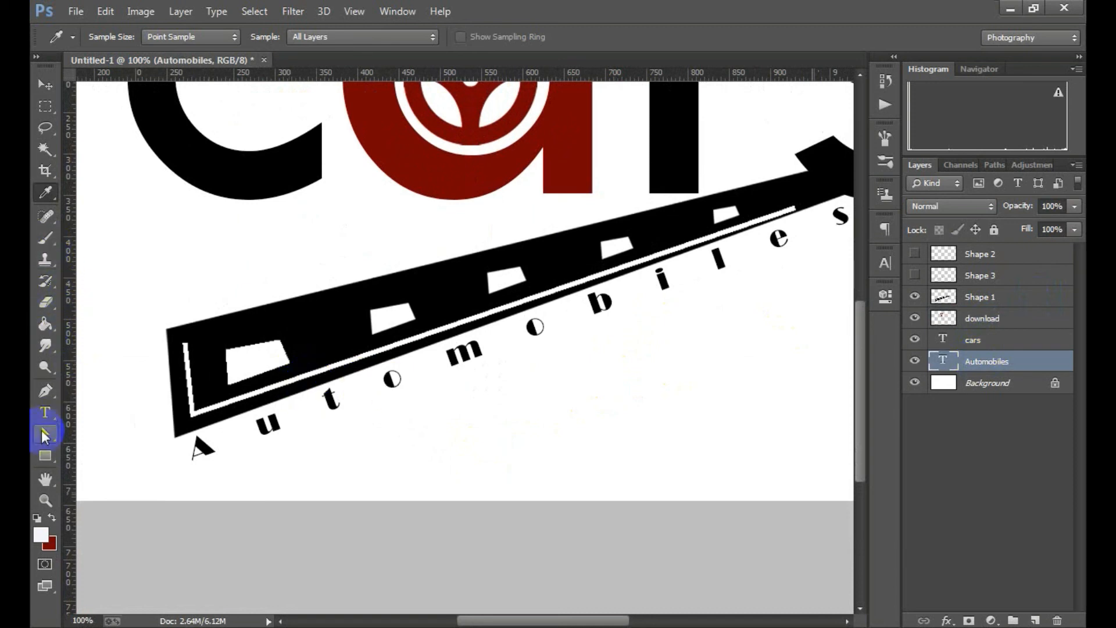
{"action": "left_click", "coordinate": [45, 412]}
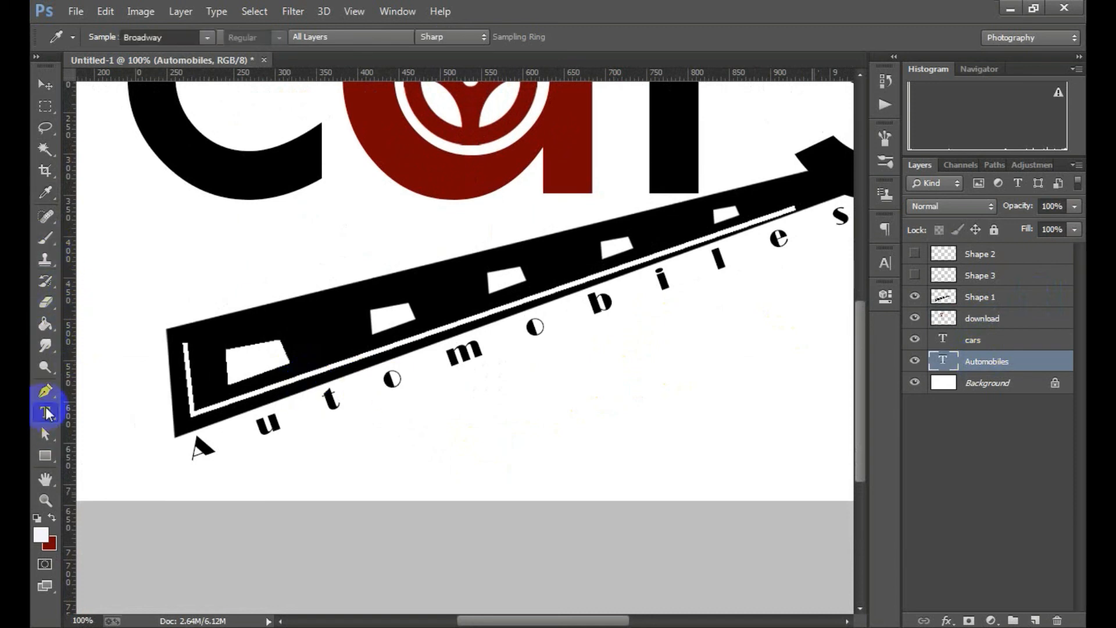
{"action": "left_click", "coordinate": [399, 376]}
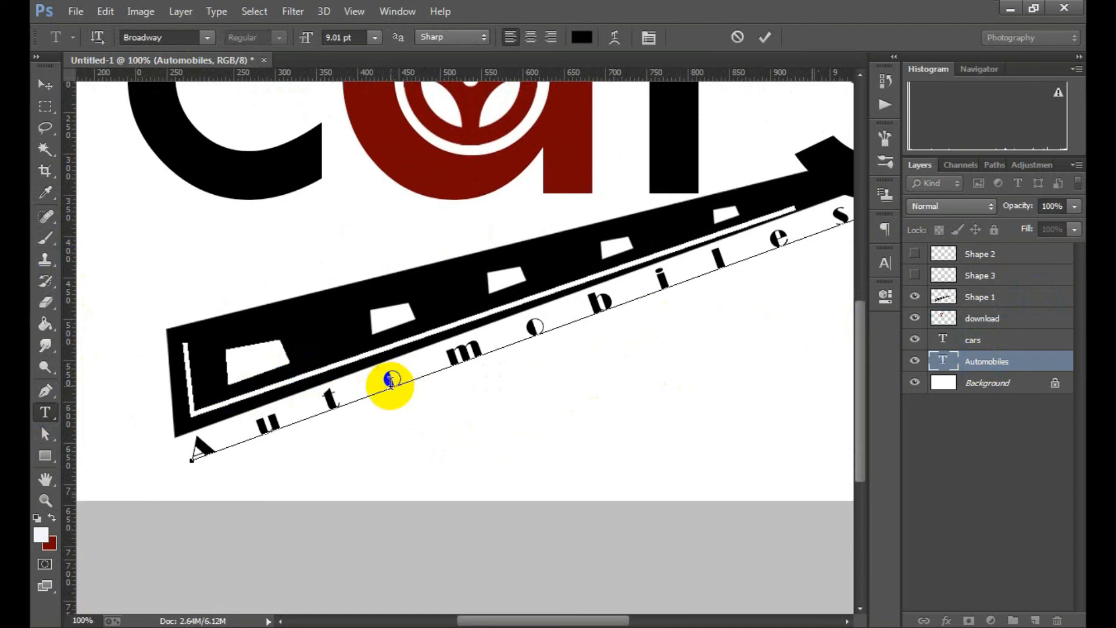
{"action": "left_click_drag", "start_coordinate": [388, 381], "coordinate": [415, 365]}
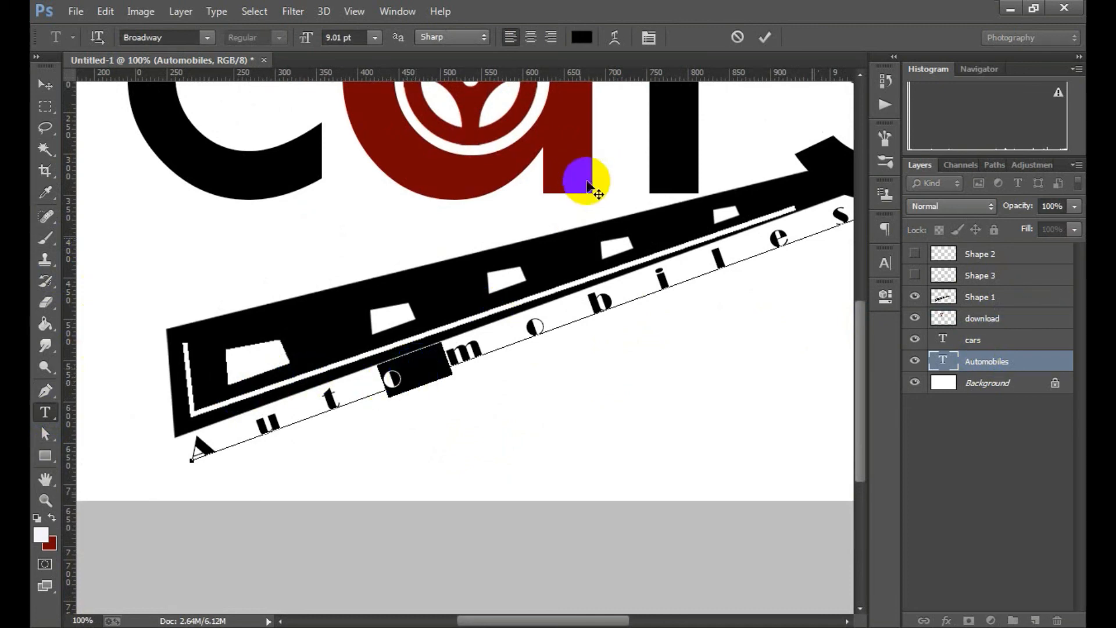
{"action": "left_click", "coordinate": [582, 37]}
{"action": "left_click", "coordinate": [468, 178]}
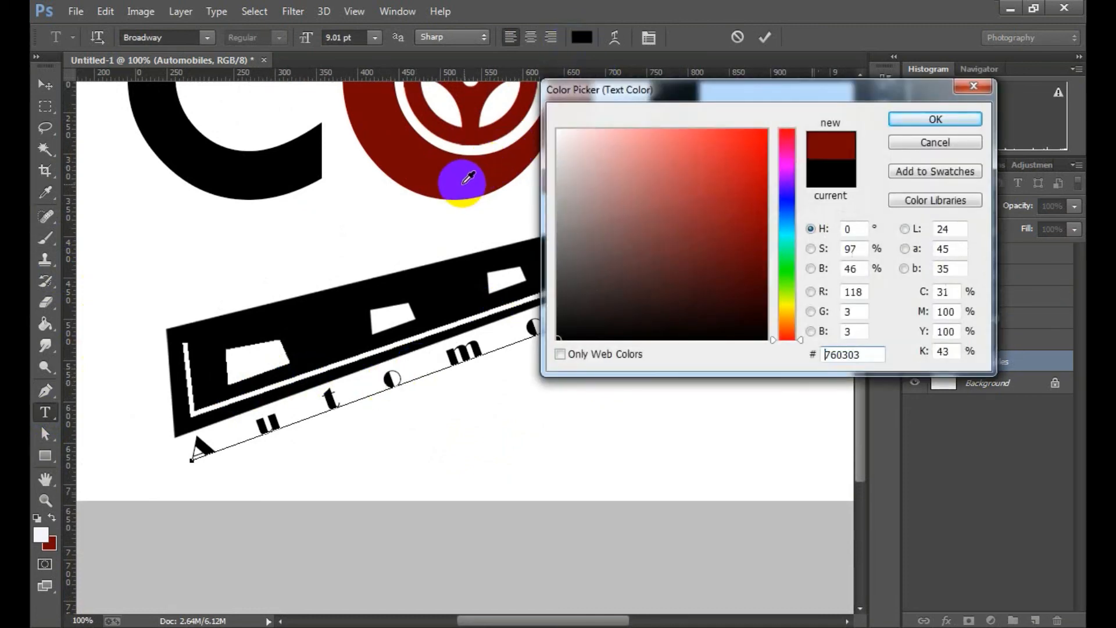
{"action": "left_click", "coordinate": [917, 127]}
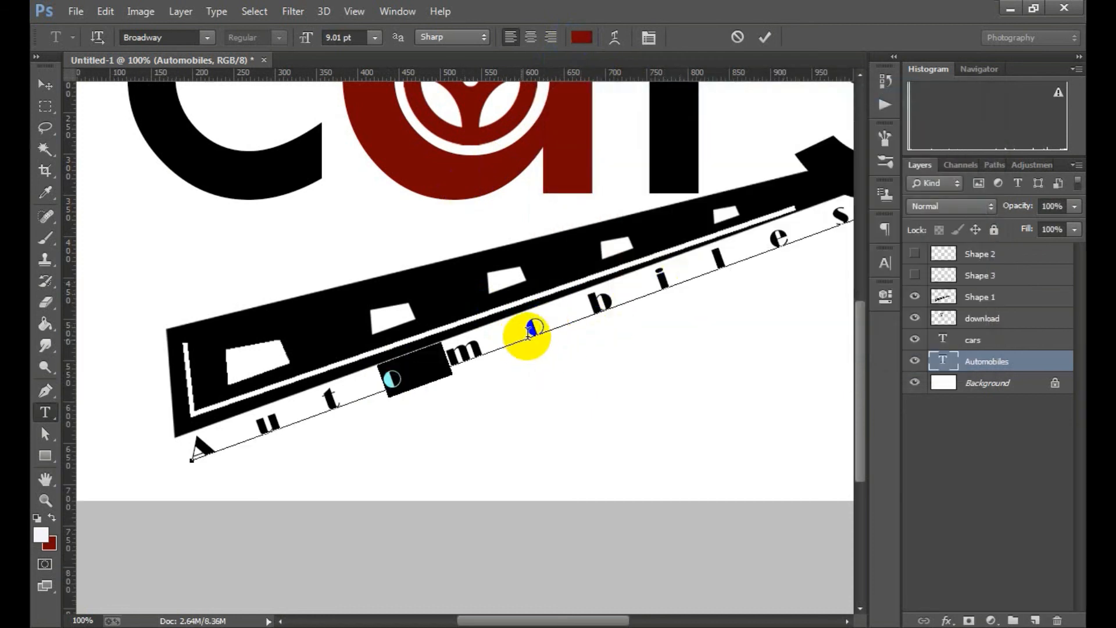
Step: Recolor the second "o" of the "Automobiles" text to dark red #760303, sampled from the "a" of "cars"
{"action": "left_click", "coordinate": [557, 322]}
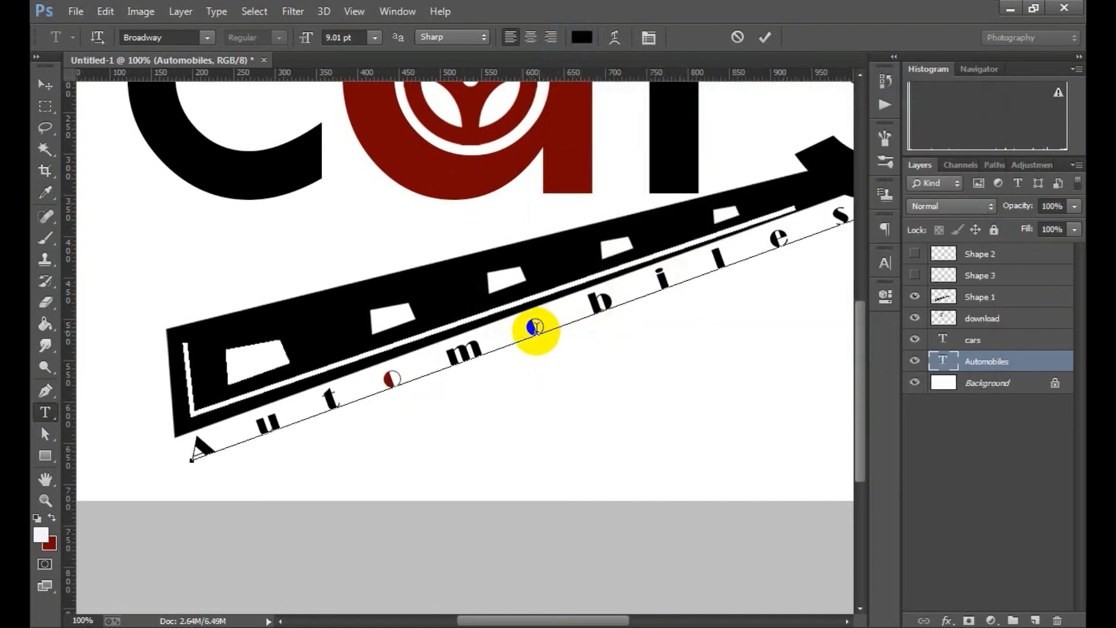
{"action": "double_click", "coordinate": [551, 320]}
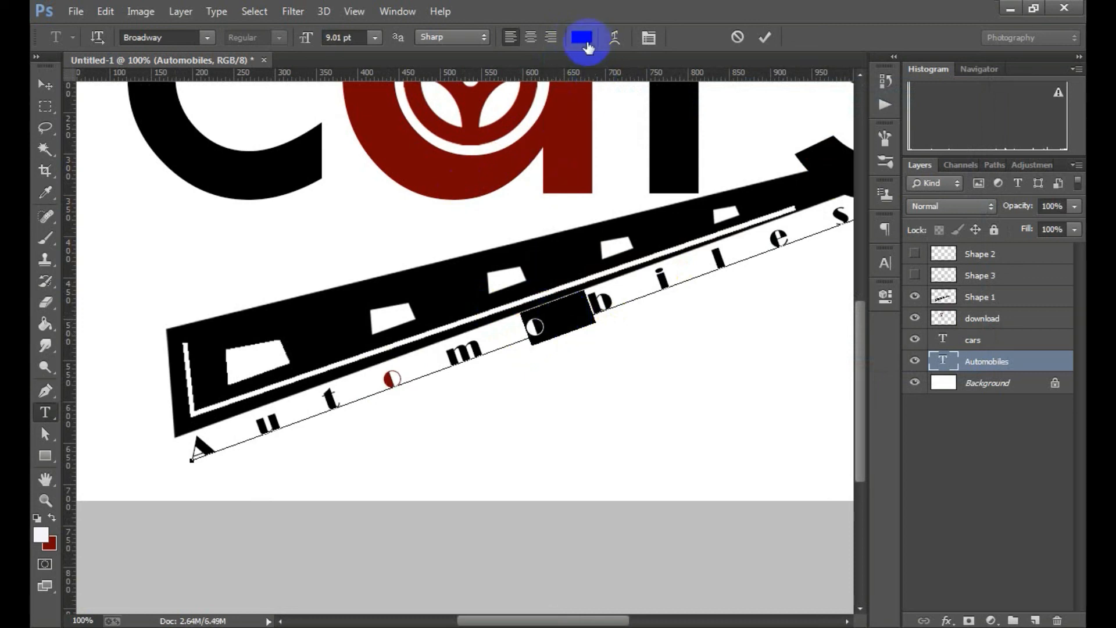
{"action": "left_click", "coordinate": [582, 38]}
{"action": "left_click", "coordinate": [465, 173]}
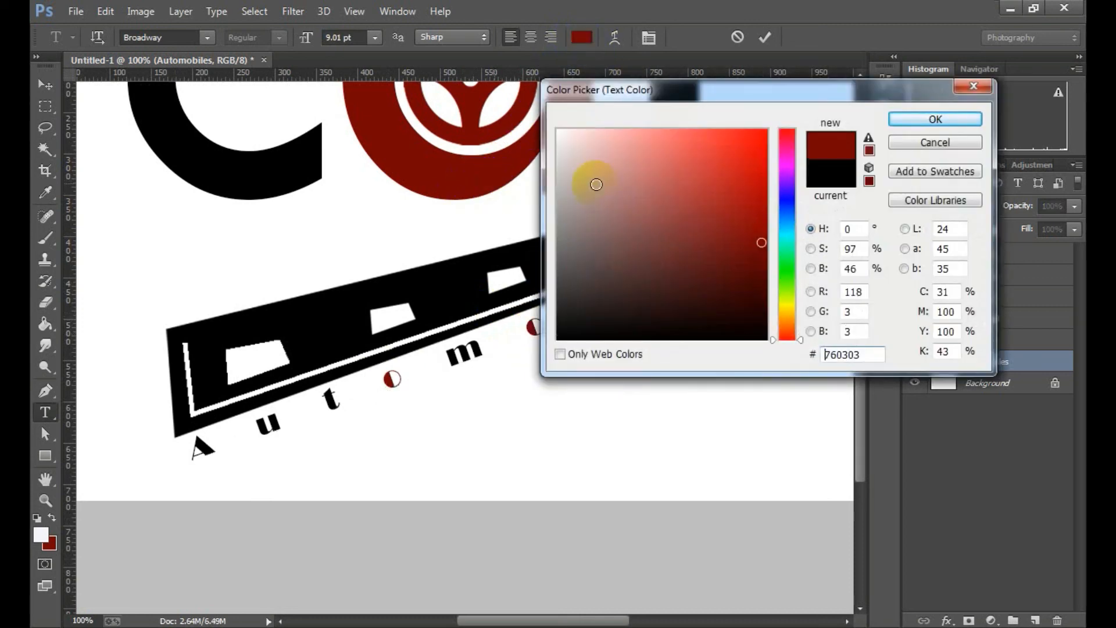
{"action": "left_click", "coordinate": [908, 119]}
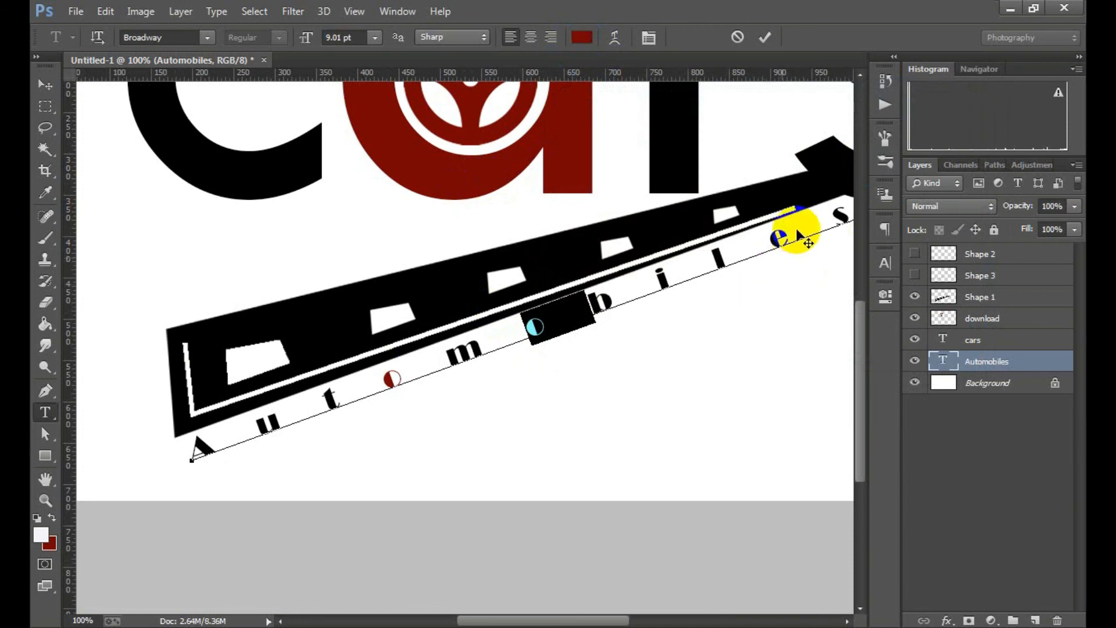
{"action": "left_click", "coordinate": [761, 40]}
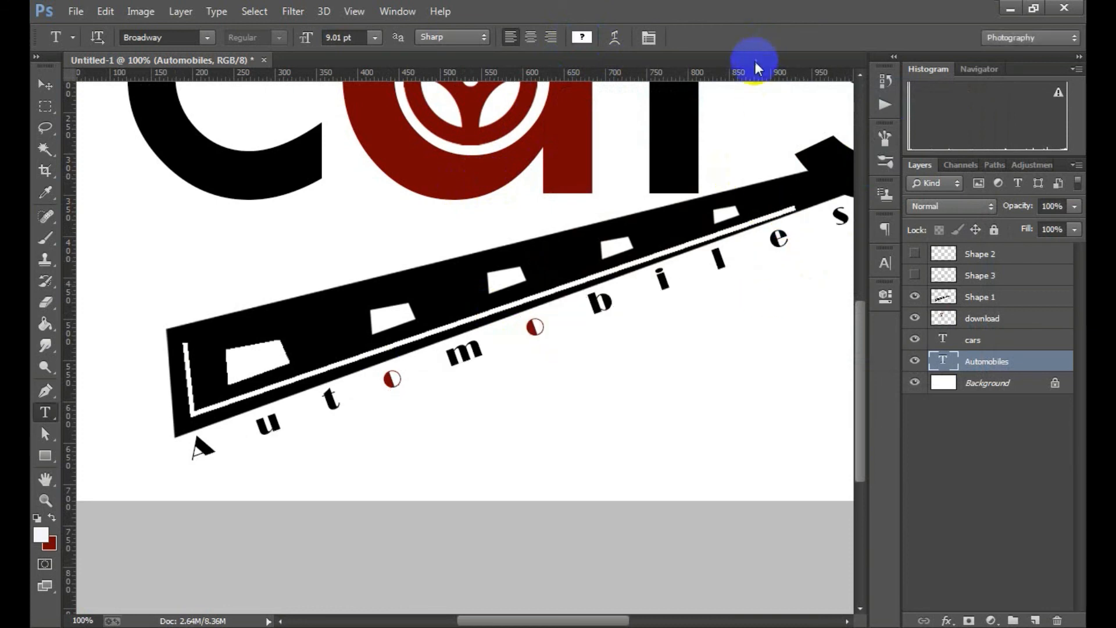
Step: Recolor the "e" of the "Automobiles" text to the dark red sampled from the "a" of "cars"
{"action": "left_click", "coordinate": [636, 291], "text": "alt"}
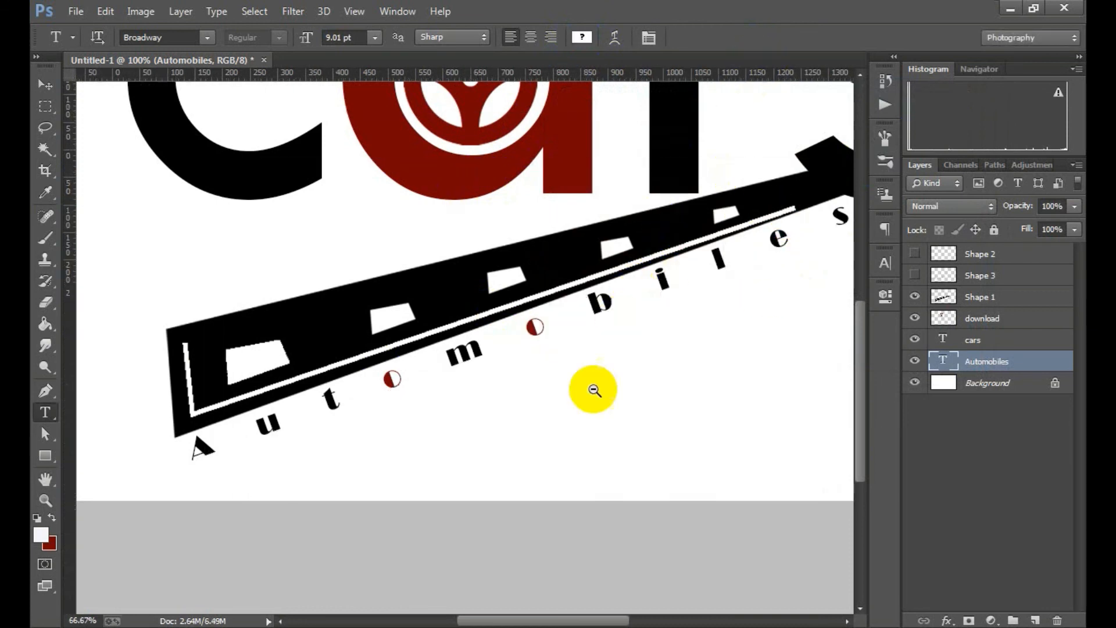
{"action": "left_click", "coordinate": [591, 415], "text": "alt"}
{"action": "left_click", "coordinate": [590, 419], "text": "alt"}
{"action": "left_click", "coordinate": [590, 418], "text": "alt"}
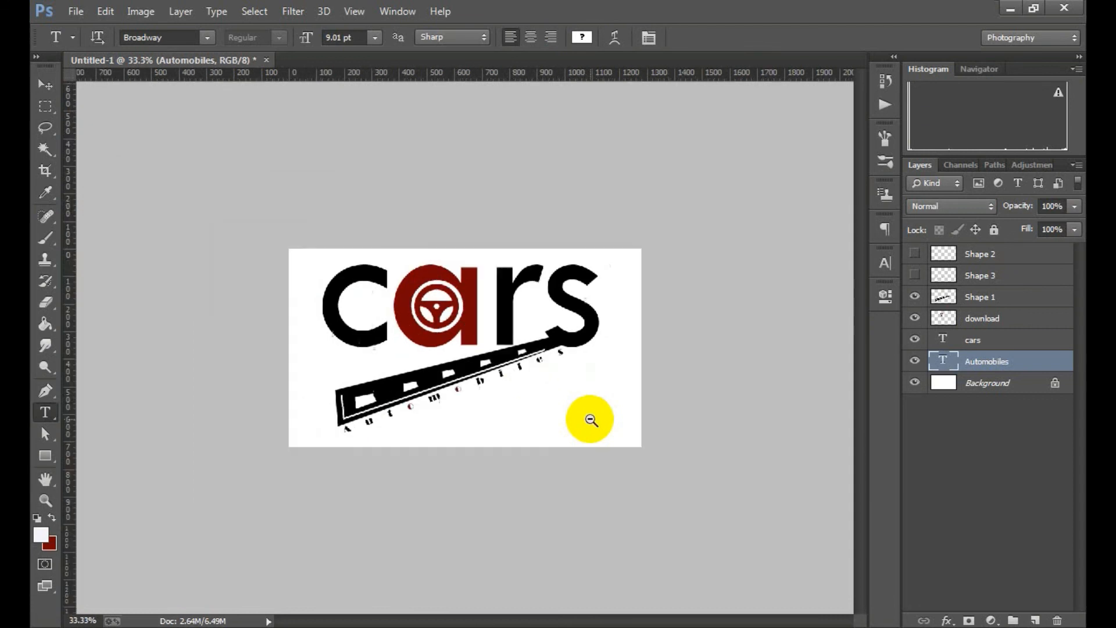
{"action": "left_click", "coordinate": [516, 356]}
{"action": "left_click", "coordinate": [531, 398]}
{"action": "left_click", "coordinate": [549, 399]}
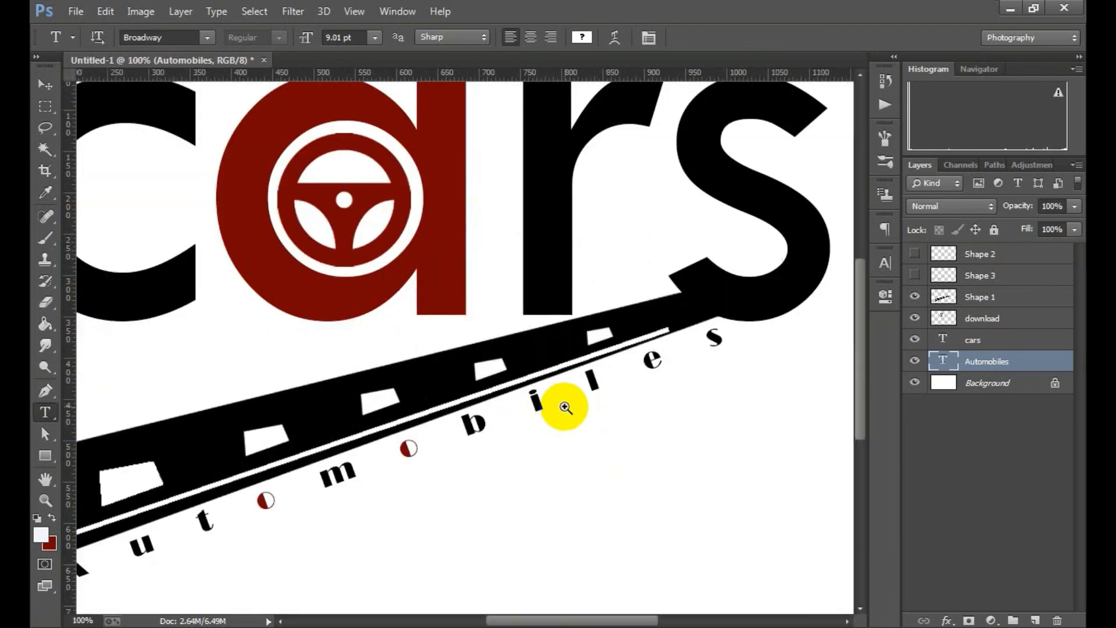
{"action": "left_click", "coordinate": [617, 383]}
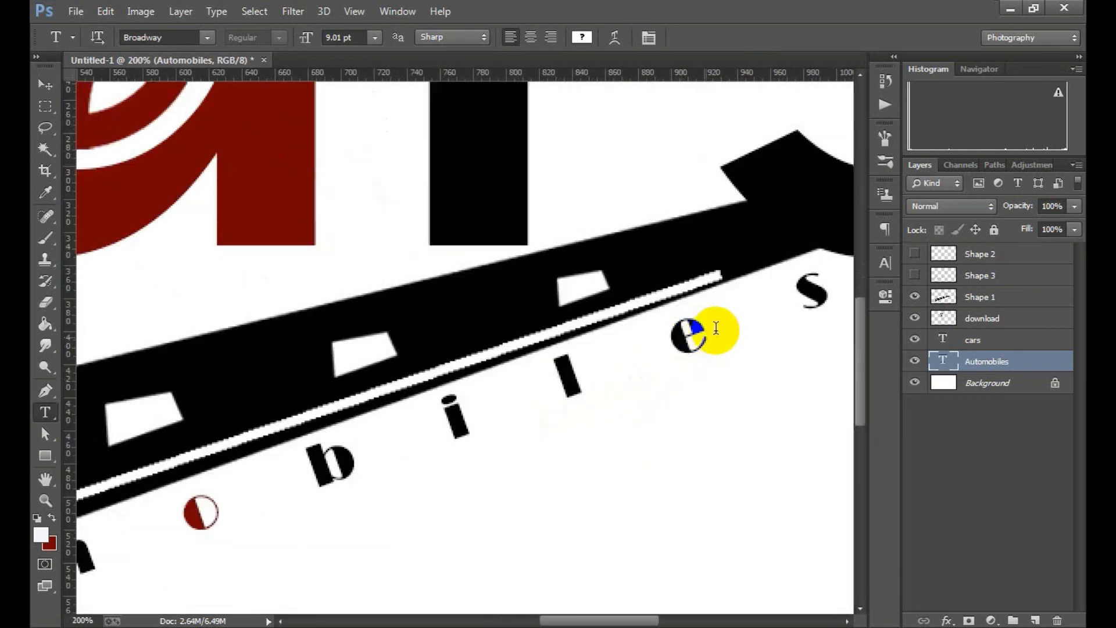
{"action": "left_click", "coordinate": [705, 328]}
{"action": "left_click_drag", "start_coordinate": [680, 336], "coordinate": [740, 309]}
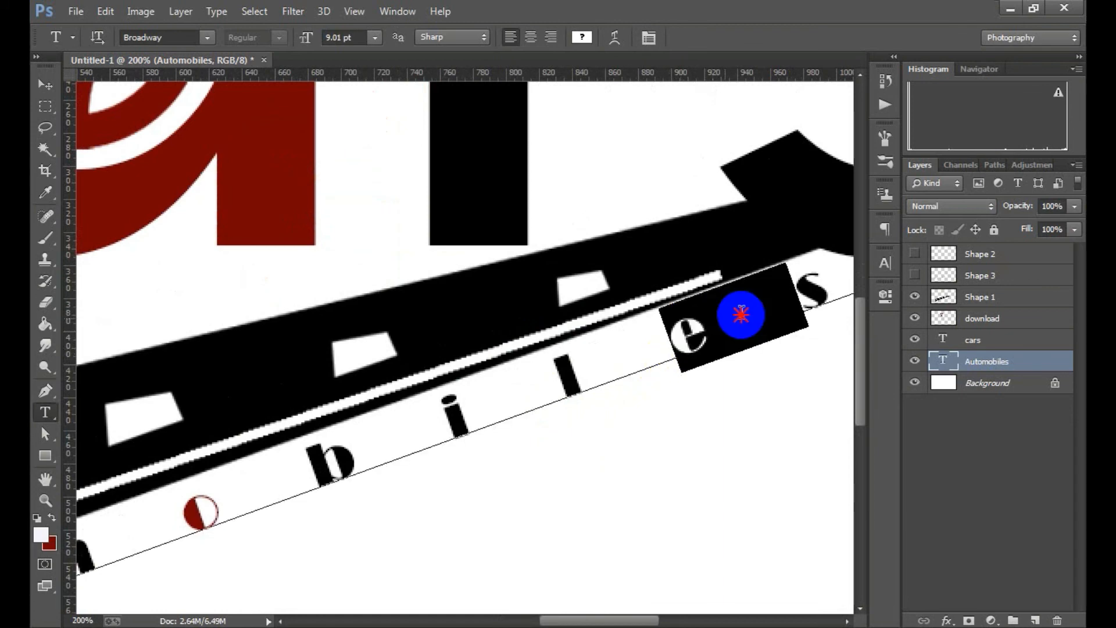
{"action": "left_click", "coordinate": [581, 37]}
{"action": "left_click", "coordinate": [281, 139]}
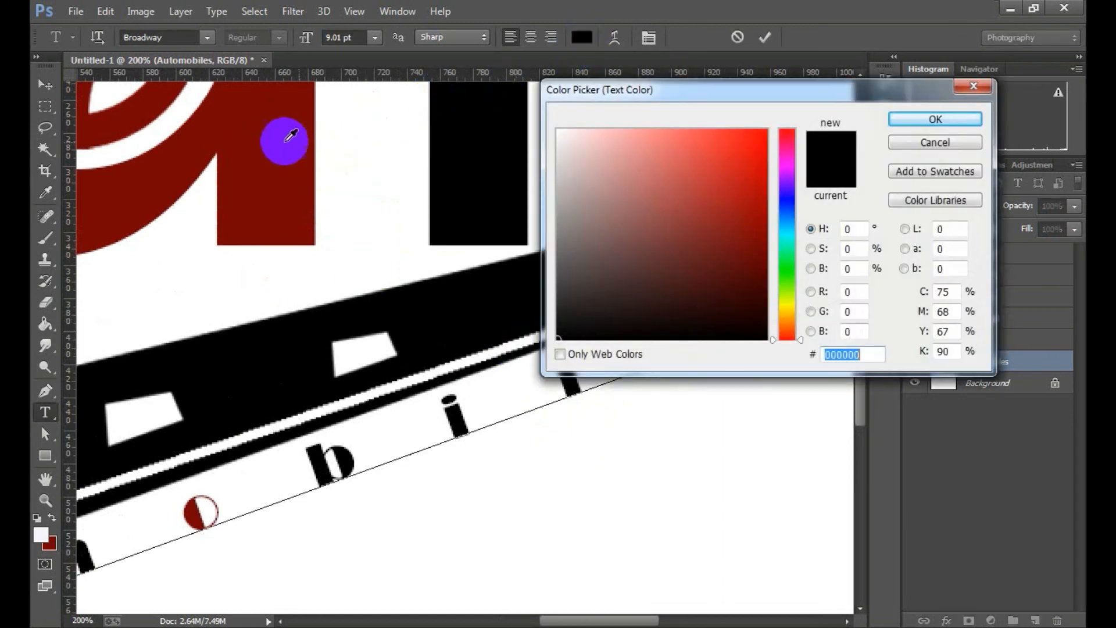
{"action": "left_click", "coordinate": [899, 121]}
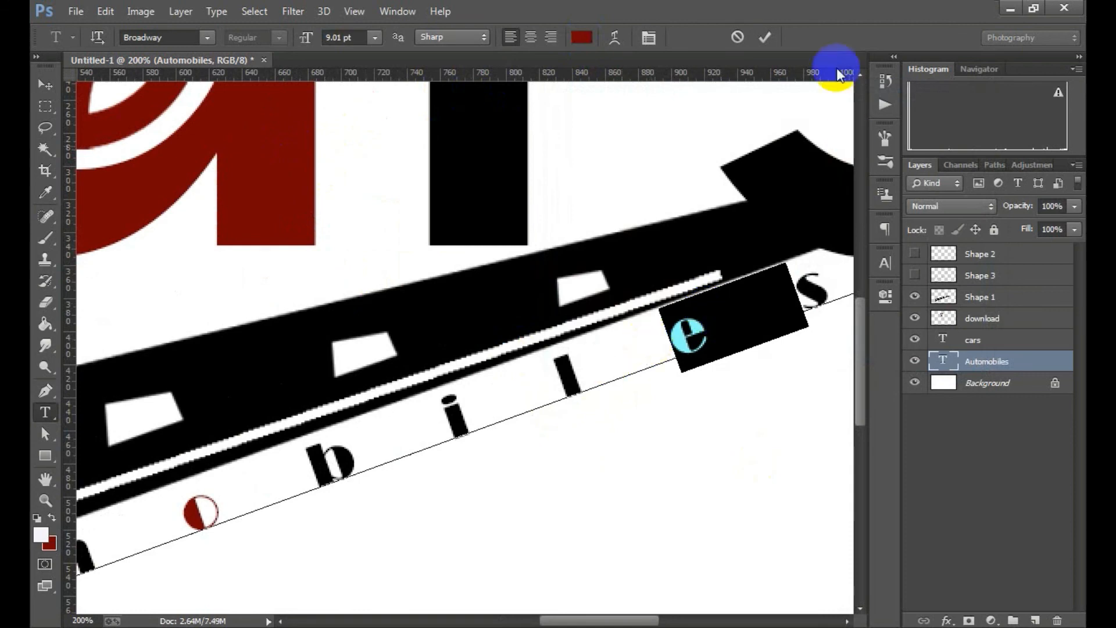
{"action": "left_click", "coordinate": [766, 38]}
Step: Examine the recolored logo at several zoom levels down to 12.5% to judge its color balance and the tagline's legibility
{"action": "left_click", "coordinate": [581, 356], "text": "alt"}
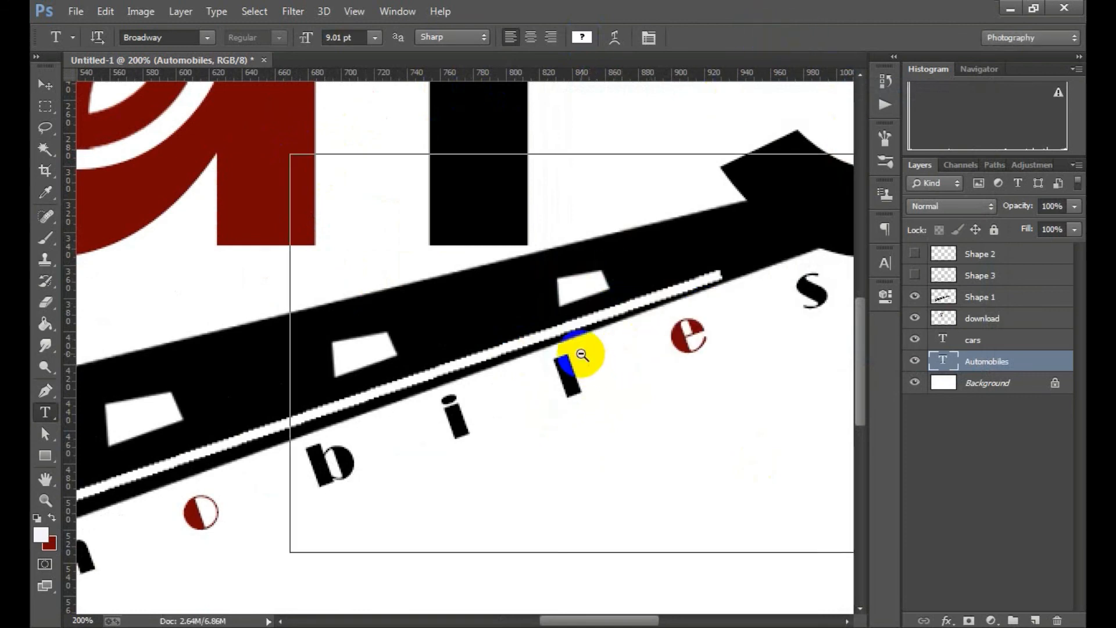
{"action": "left_click", "coordinate": [593, 385], "text": "alt"}
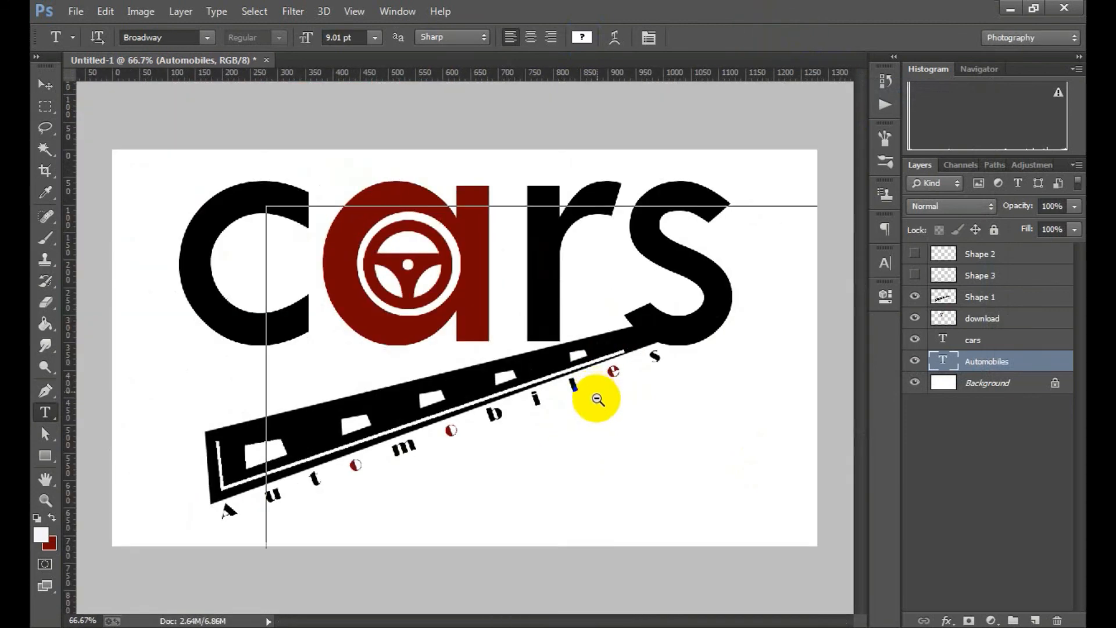
{"action": "left_click", "coordinate": [586, 446], "text": "alt"}
{"action": "left_click", "coordinate": [585, 446], "text": "alt"}
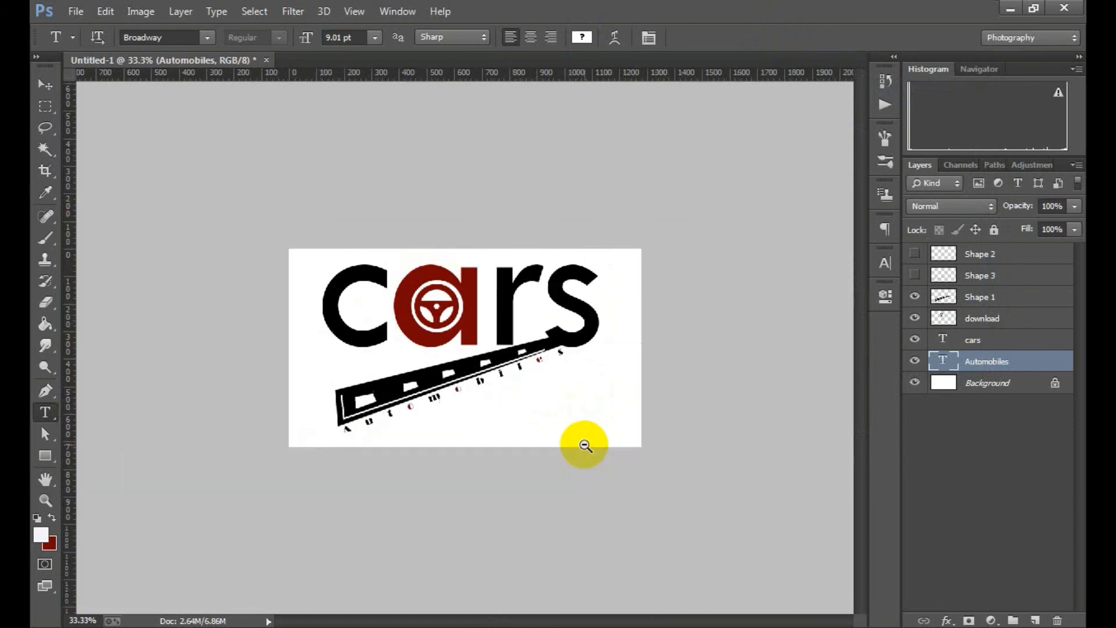
{"action": "left_click", "coordinate": [563, 421], "text": "alt"}
{"action": "left_click", "coordinate": [509, 387]}
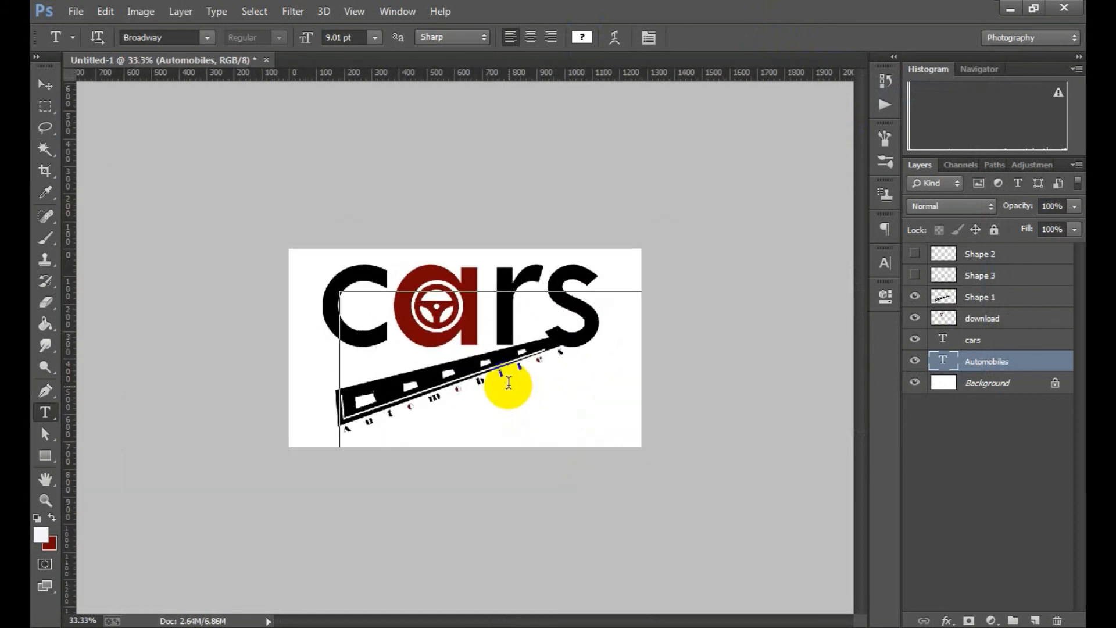
{"action": "key", "text": "ctrl+plus"}
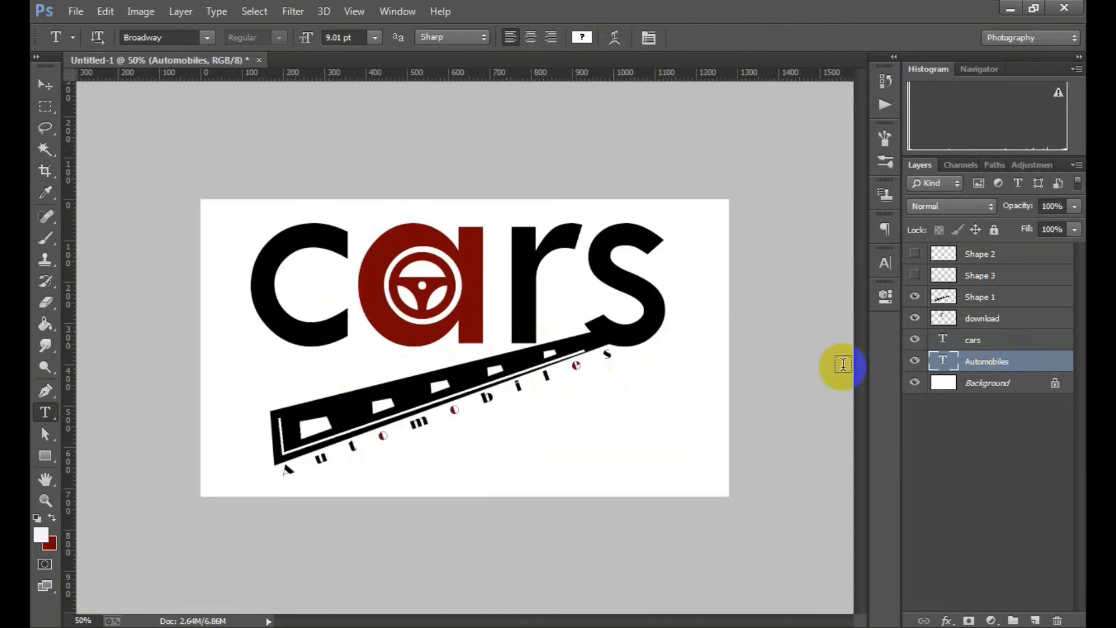
{"action": "left_click", "coordinate": [653, 359], "text": "alt"}
{"action": "left_click", "coordinate": [652, 360], "text": "alt"}
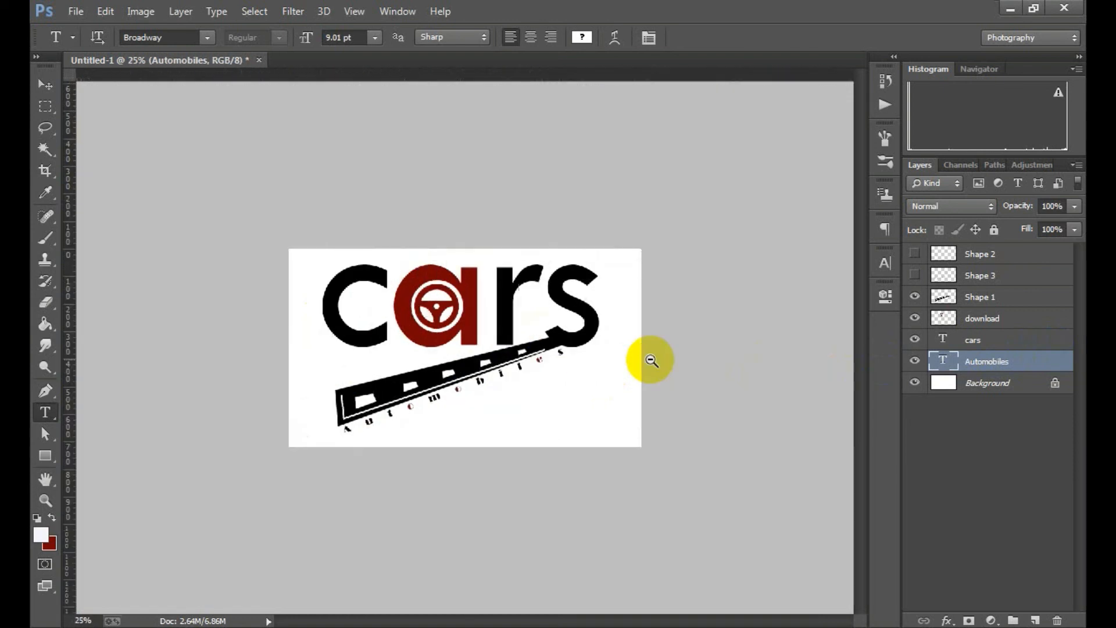
{"action": "left_click", "coordinate": [652, 360], "text": "alt"}
{"action": "left_click", "coordinate": [650, 361], "text": "alt"}
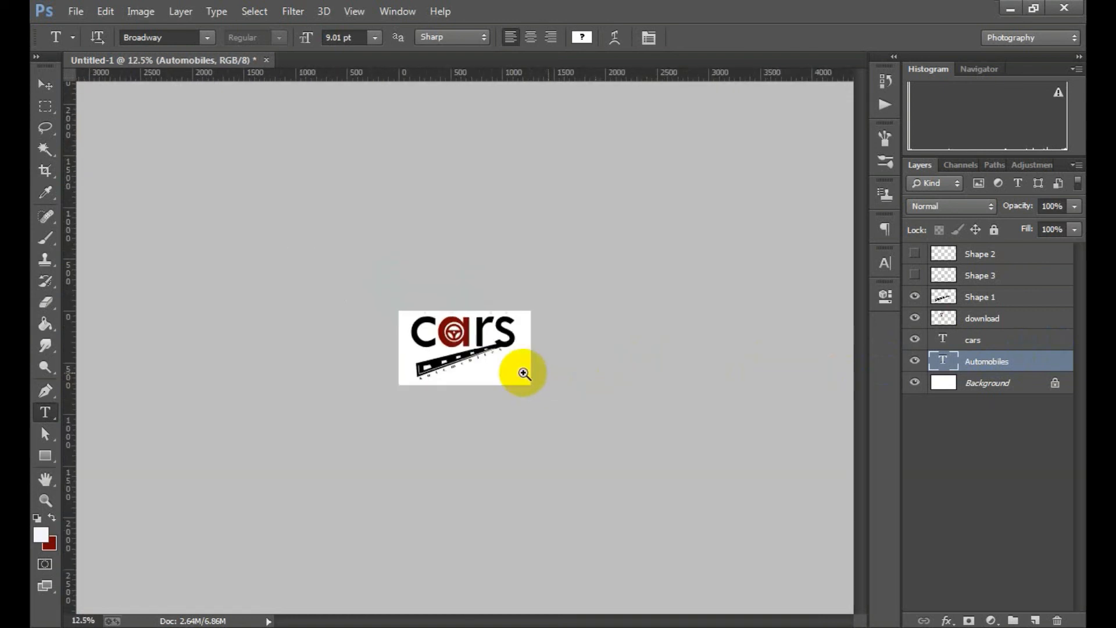
{"action": "left_click", "coordinate": [485, 363]}
{"action": "left_click", "coordinate": [491, 370]}
{"action": "left_click", "coordinate": [497, 377]}
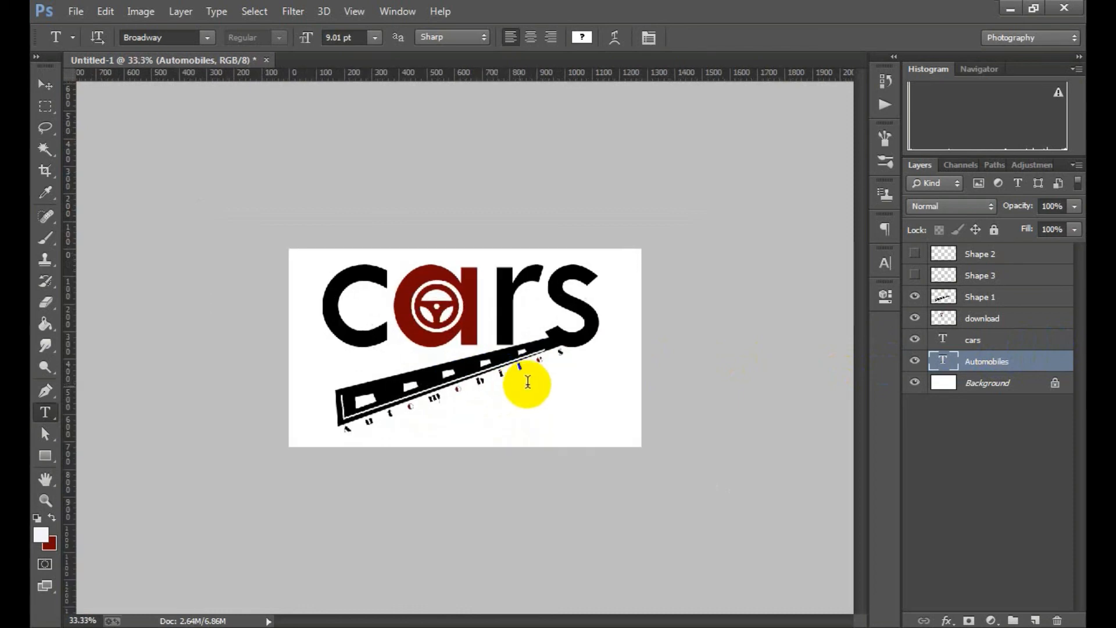